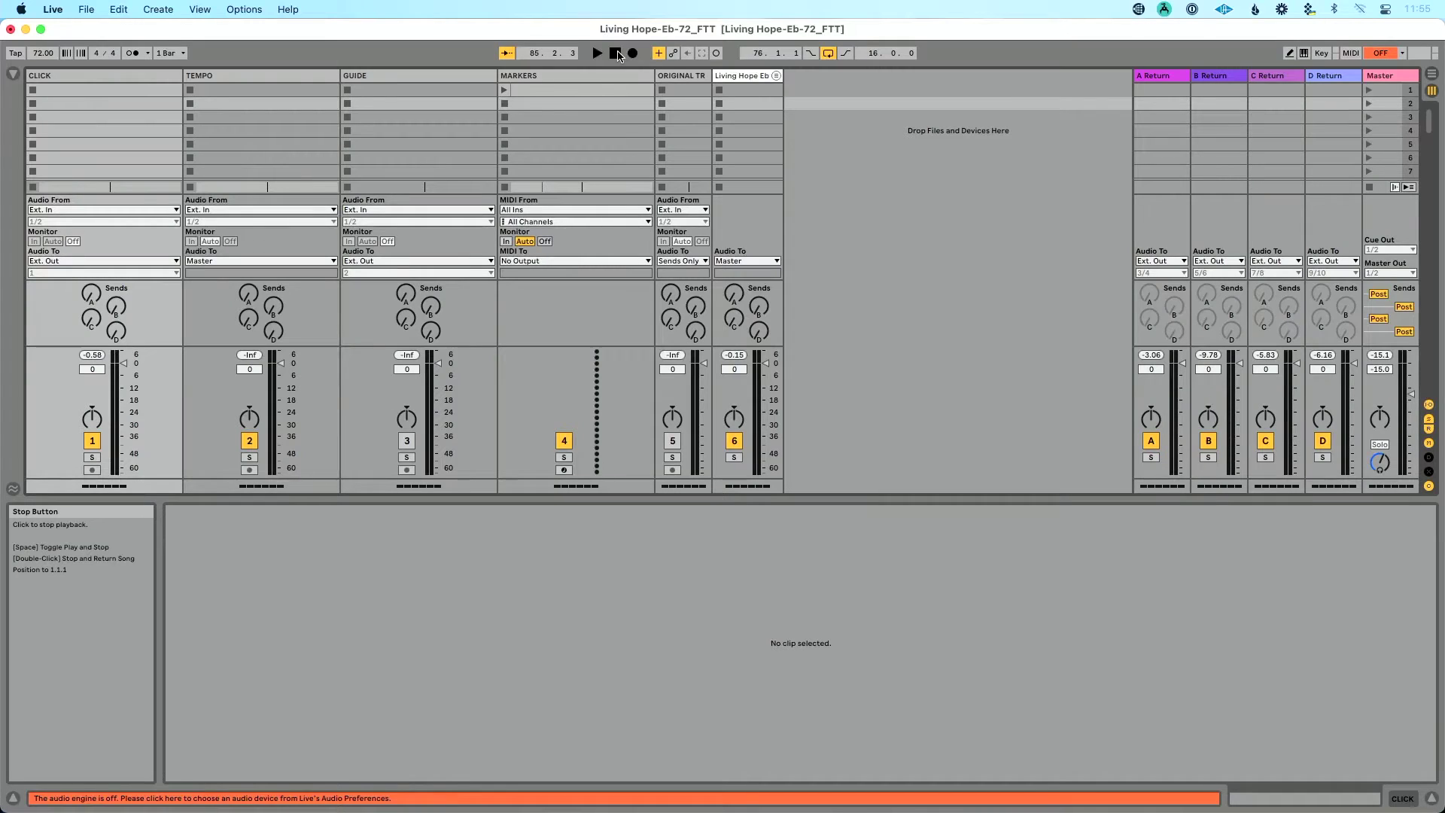
Set Live's audio output device to X-USB and confirm outputs 1–10 in Output Config
left_click(908, 133)
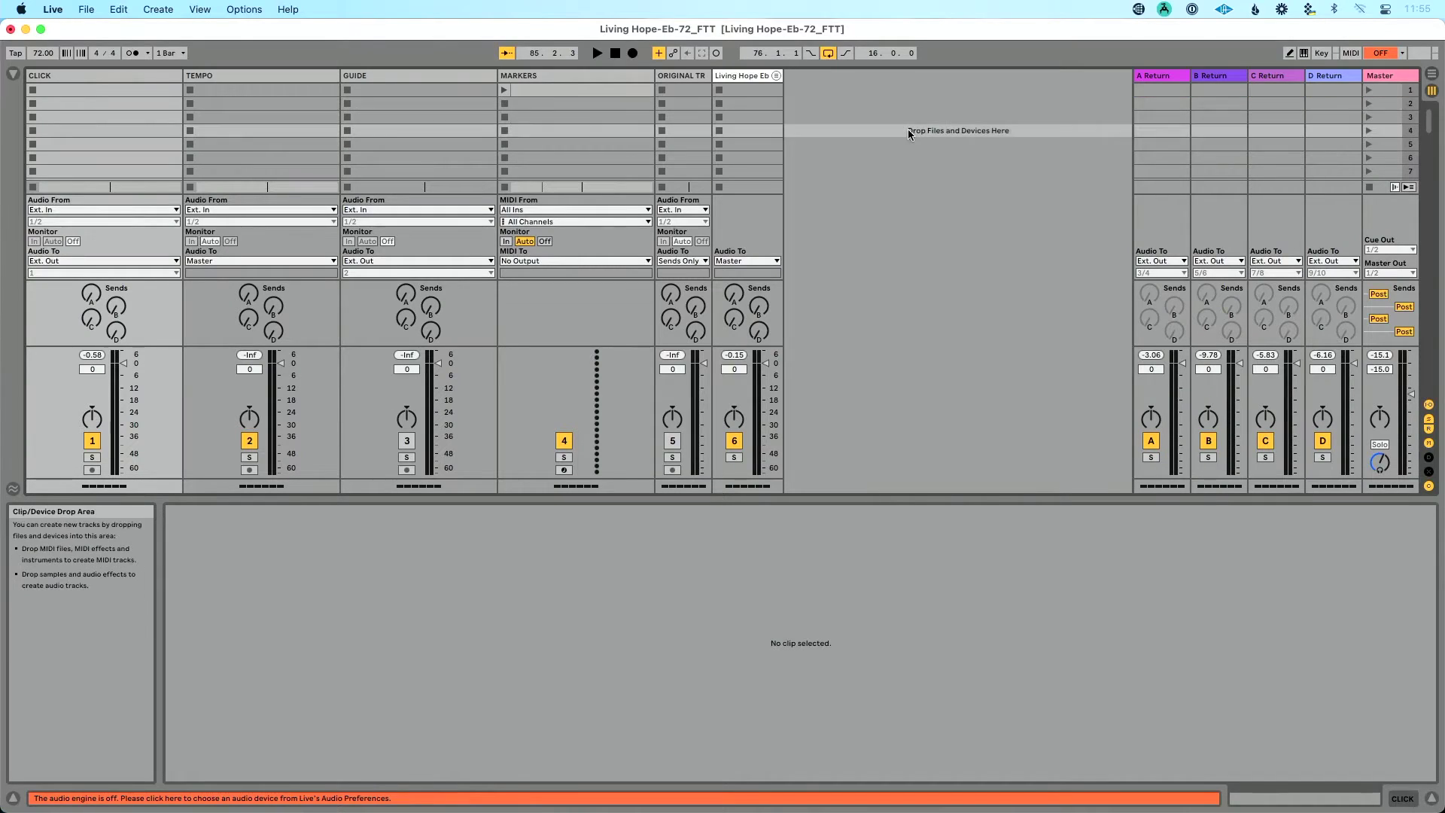
key("super+comma")
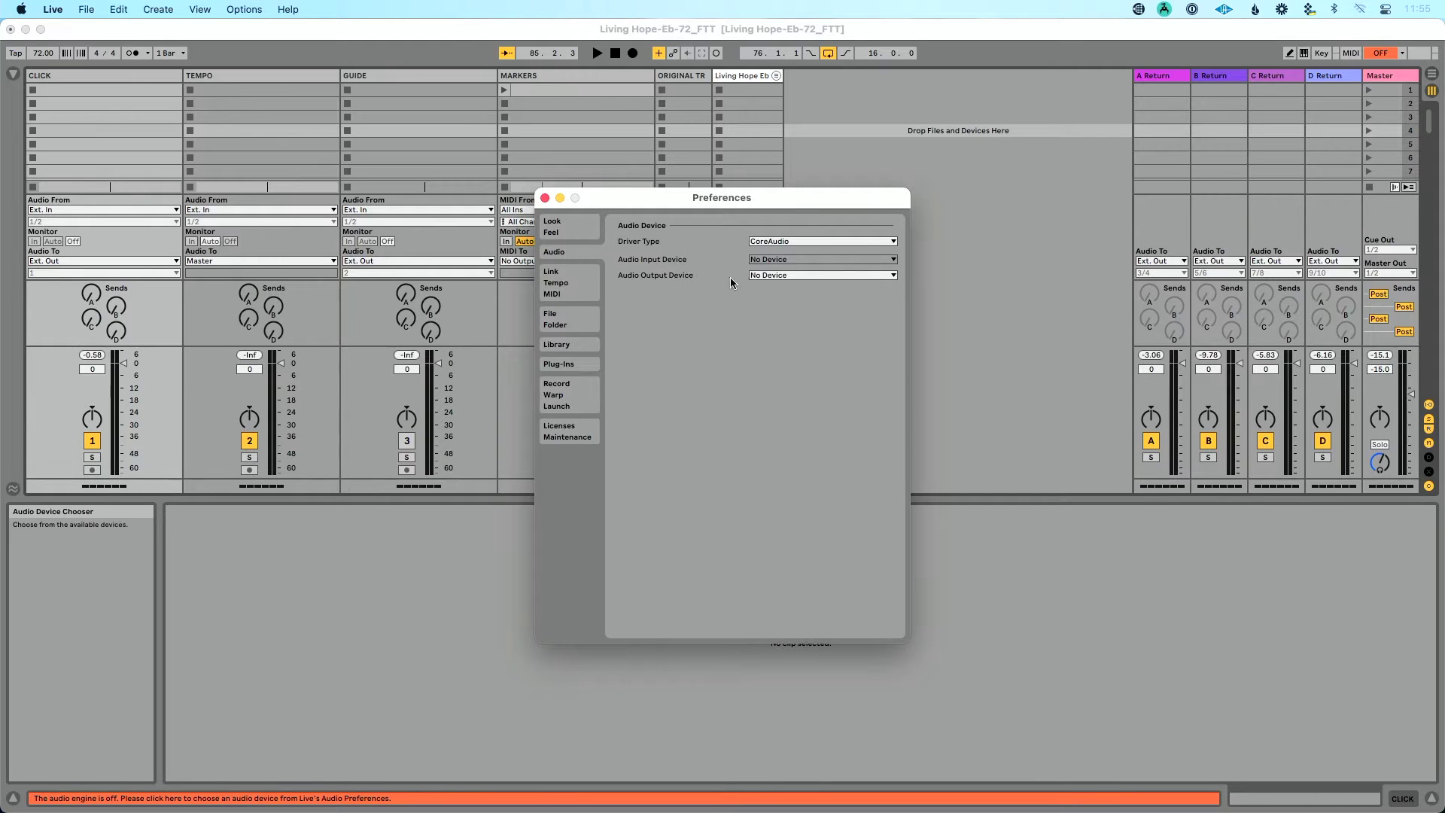
left_click(765, 275)
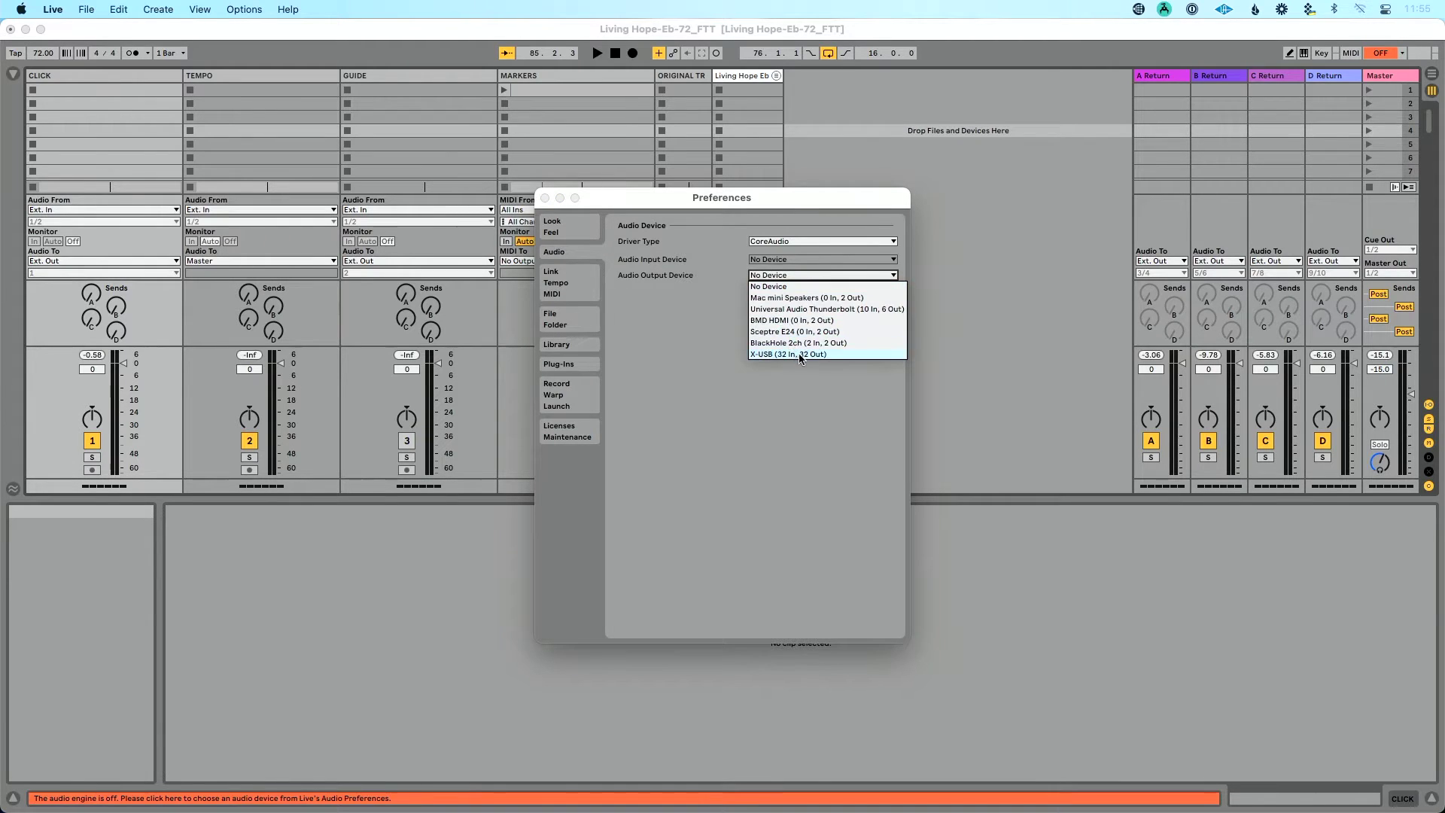
left_click(841, 356)
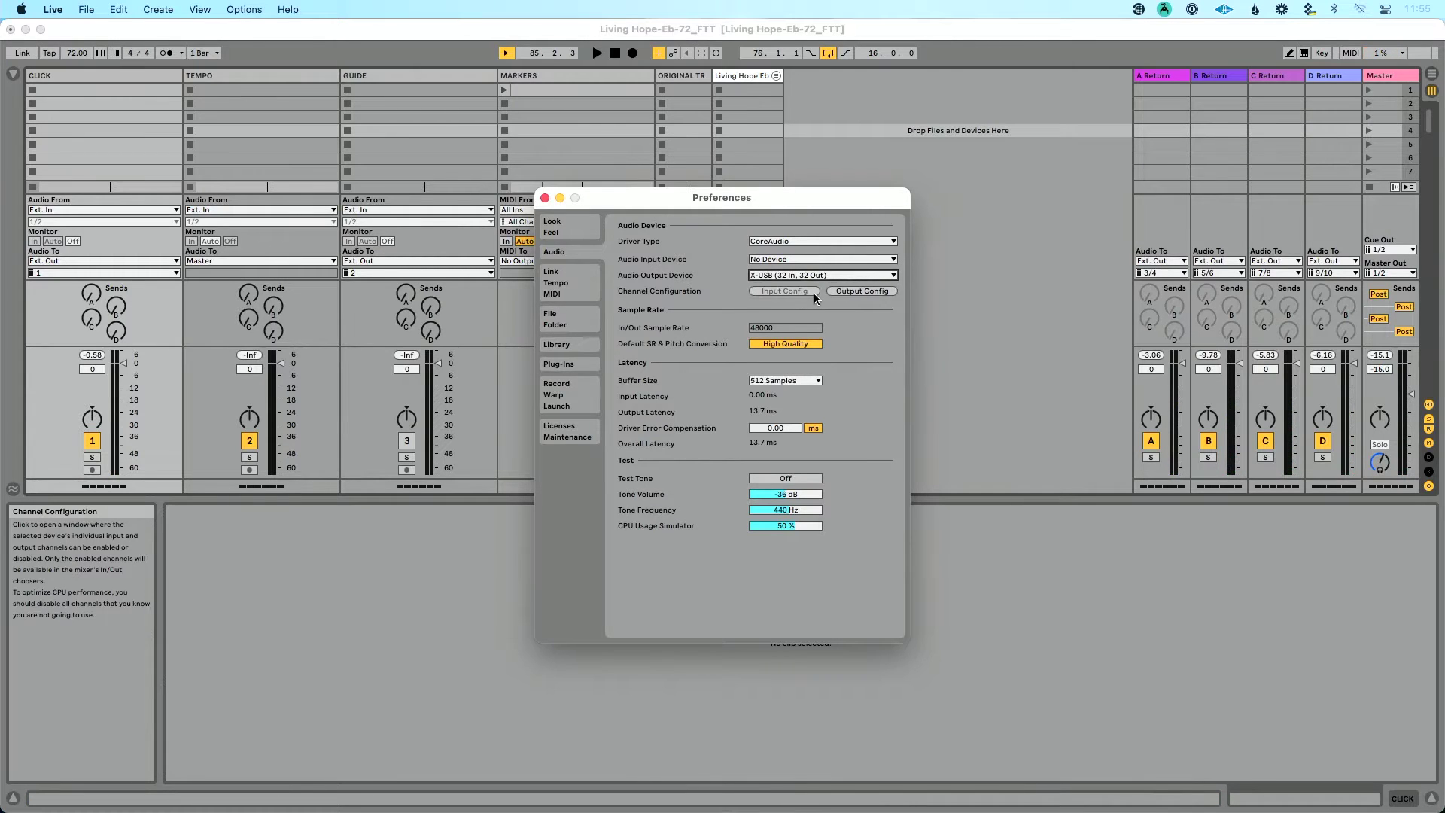
left_click(834, 291)
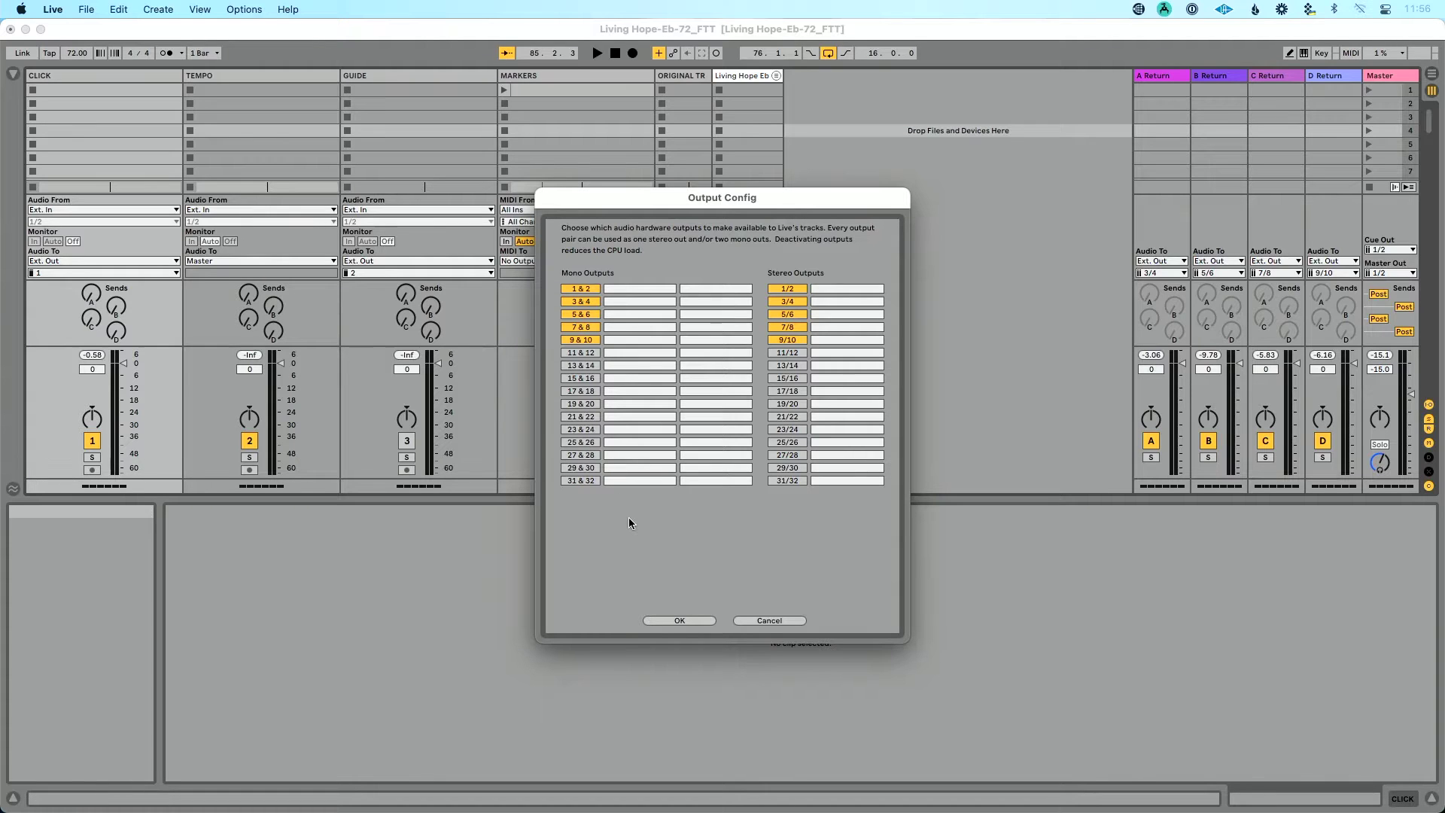
left_click(676, 621)
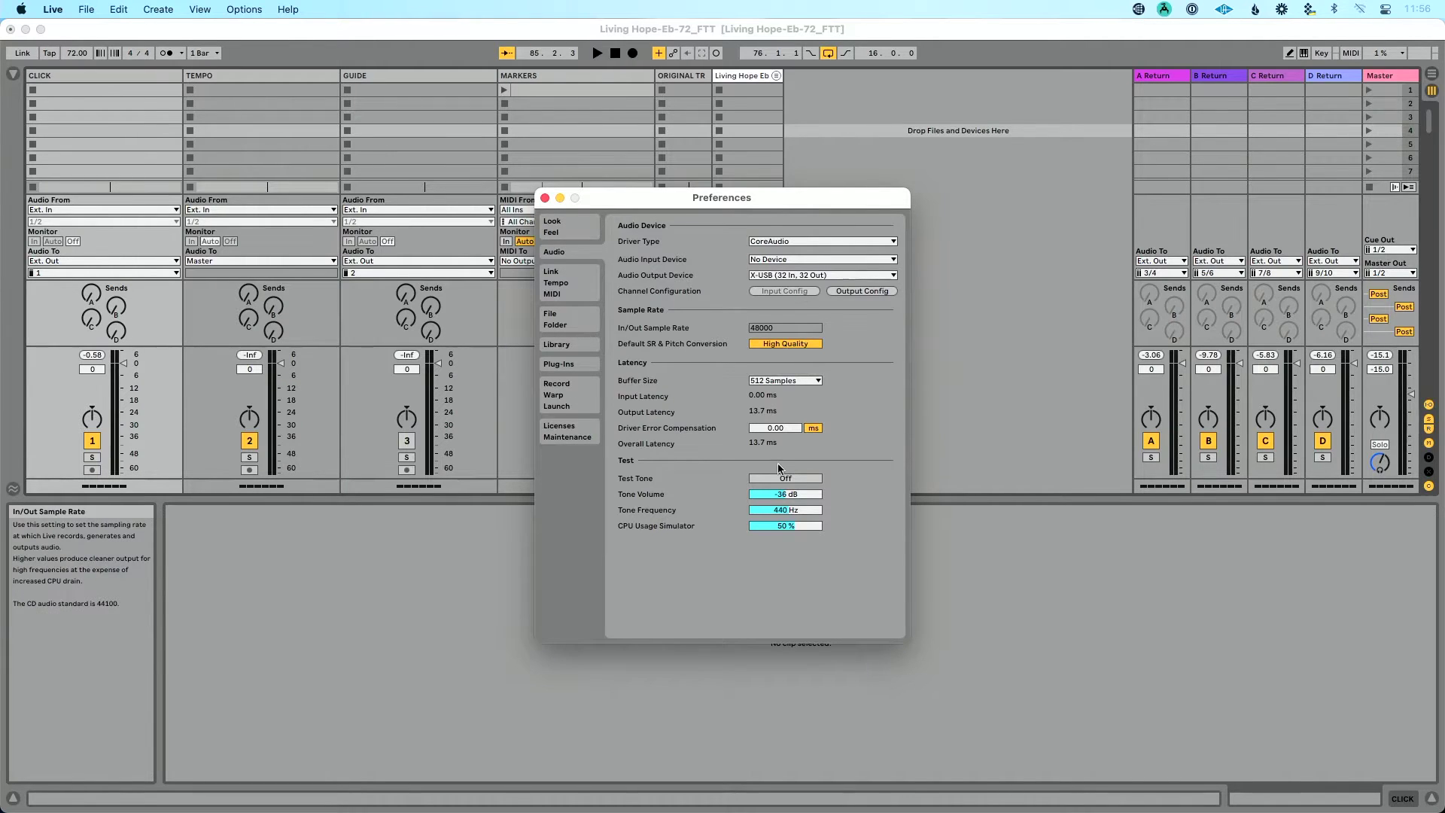
In X32-Edit Setup, check the Card tab shows the X-USB card configured as 32in / 32out
mouse_move(1279, 790)
left_click(1279, 788)
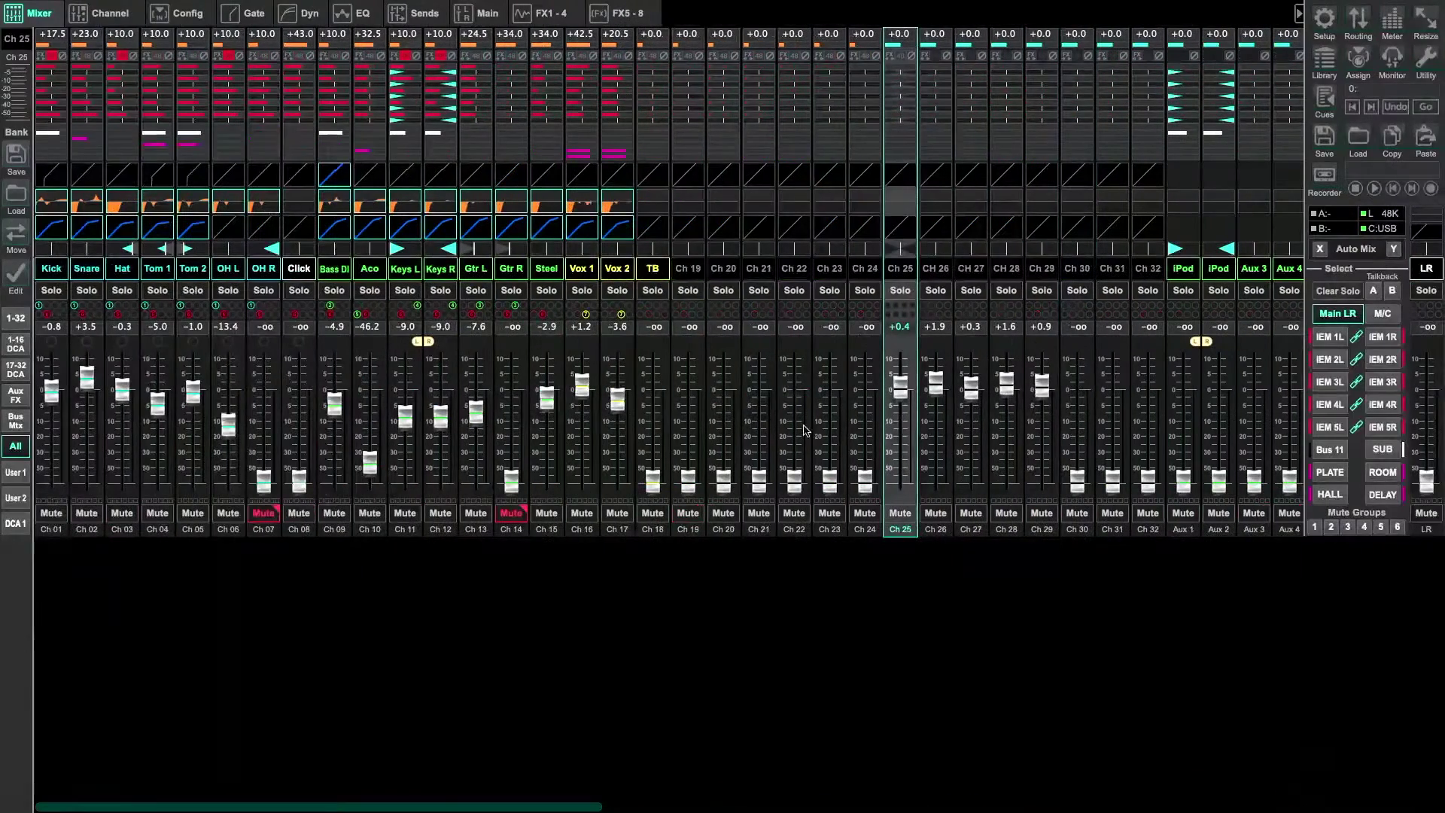
left_click(1324, 17)
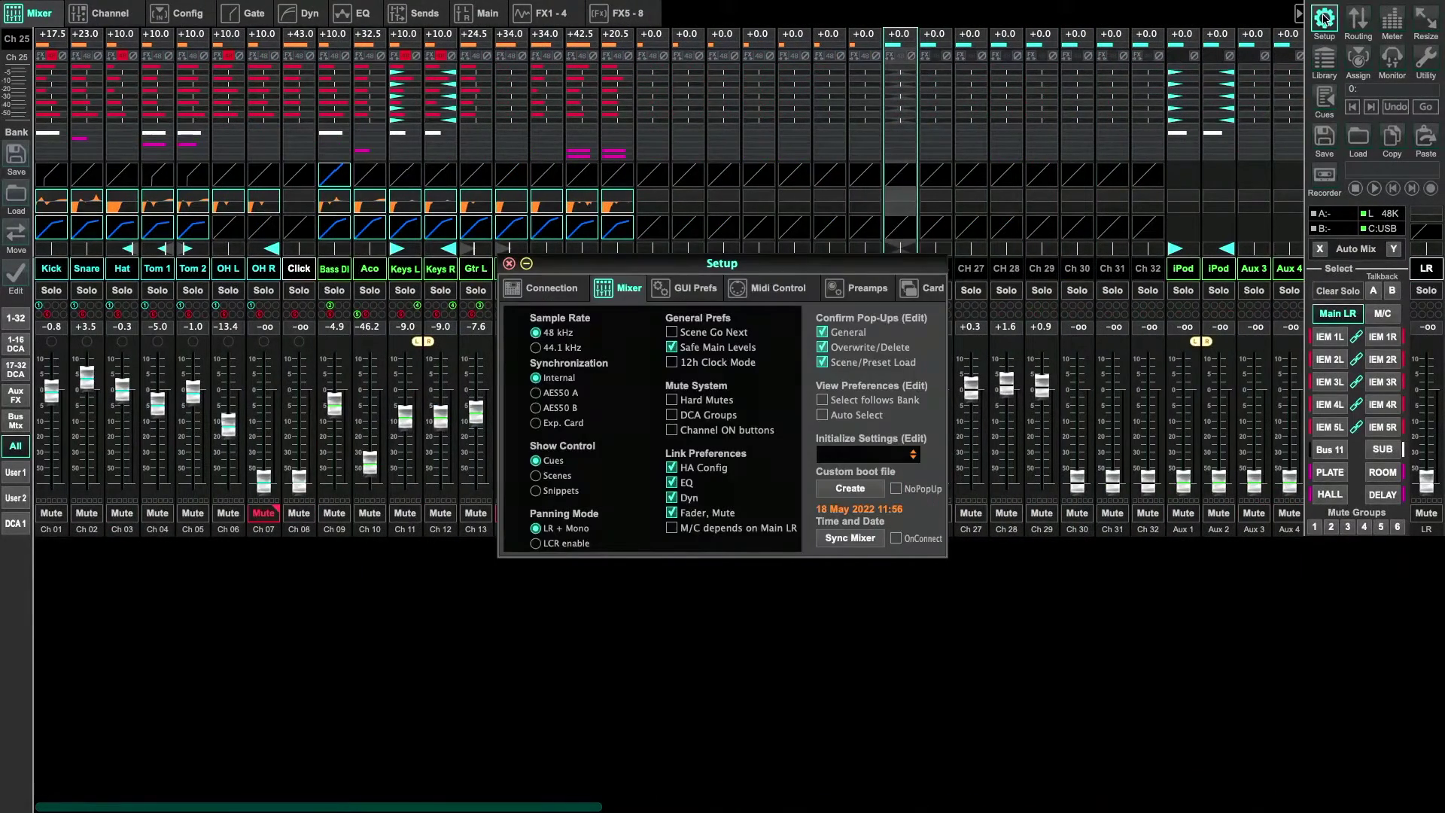
left_click(922, 289)
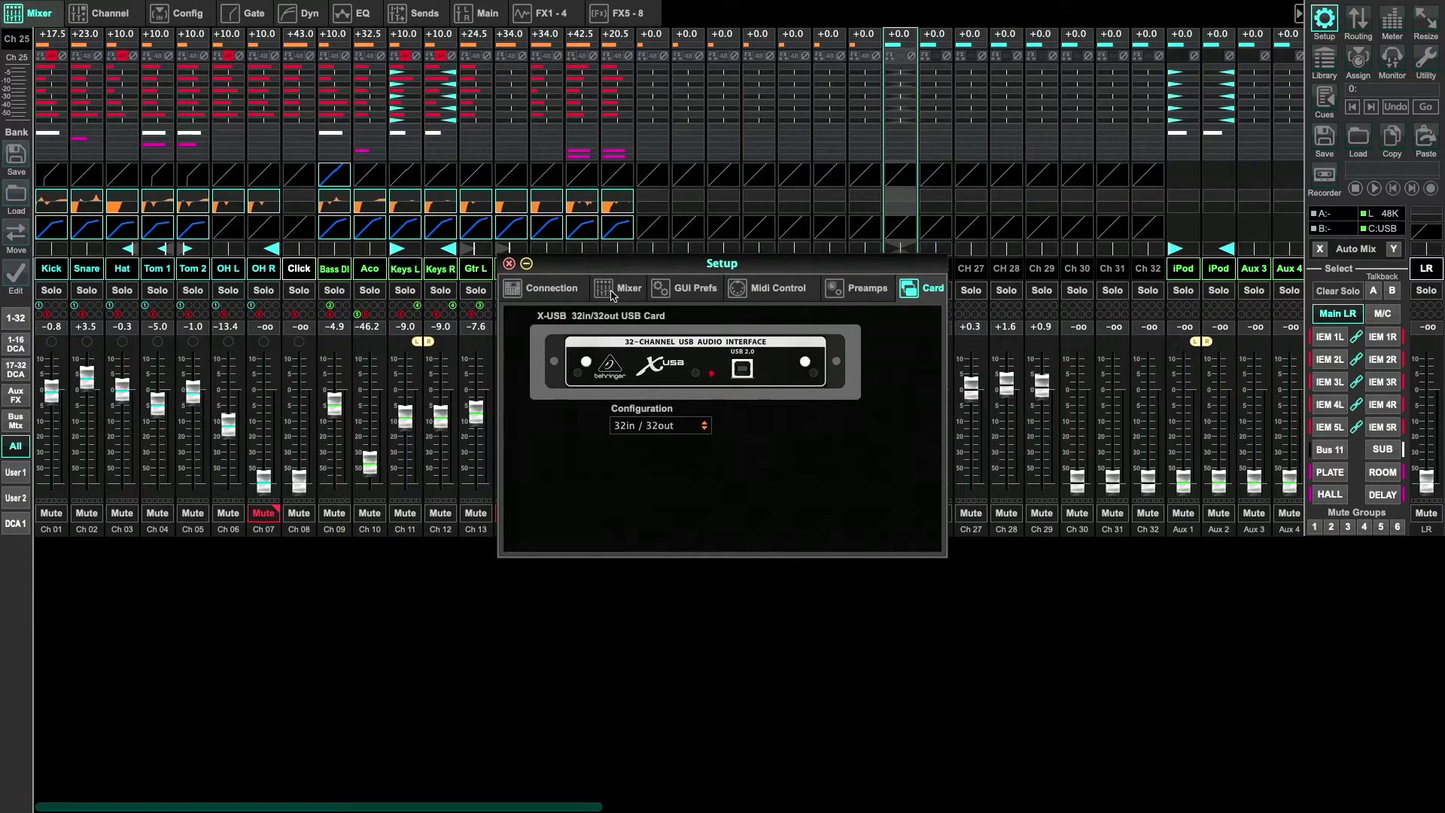
left_click(580, 288)
left_click(623, 289)
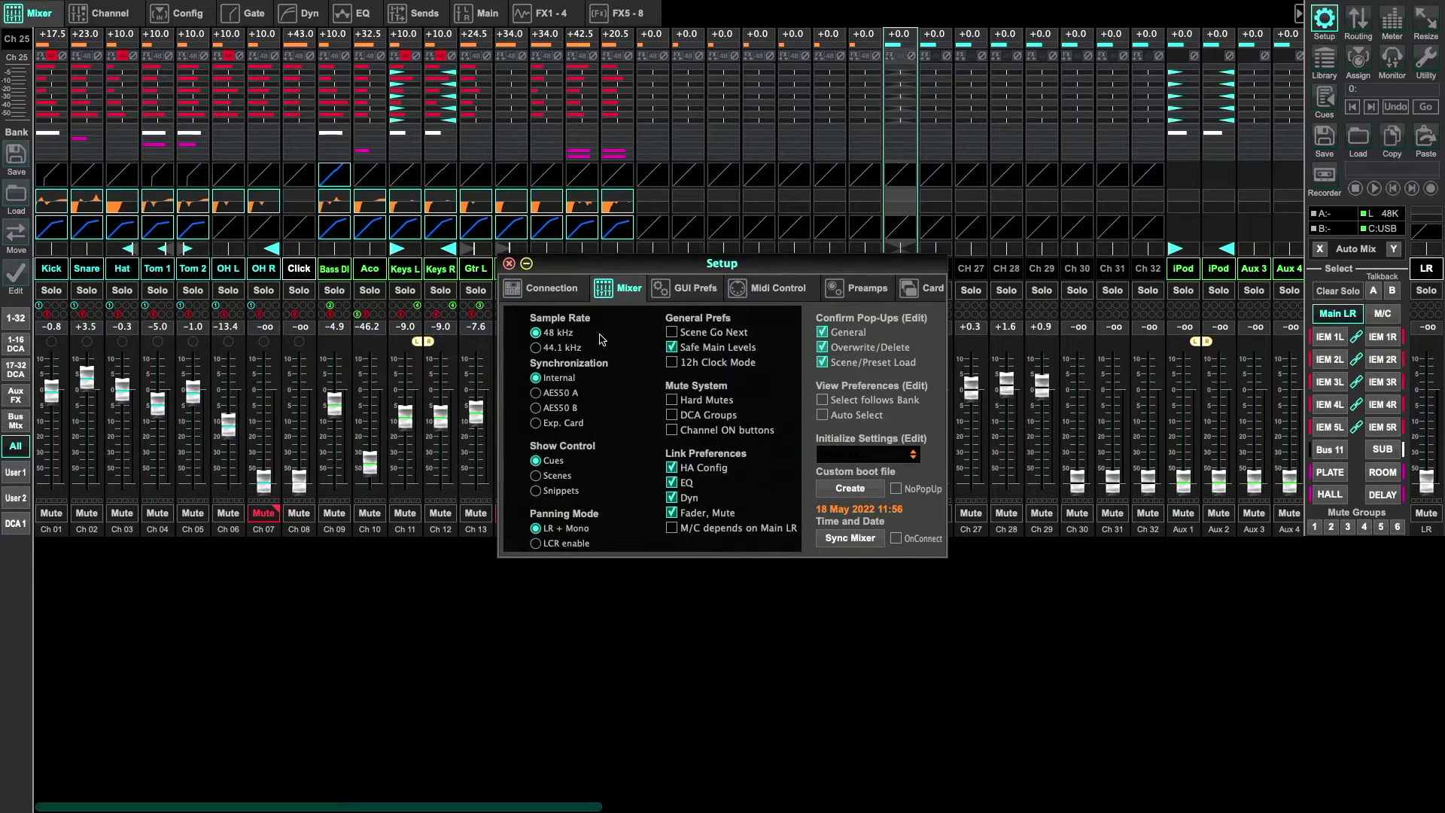
left_click(922, 288)
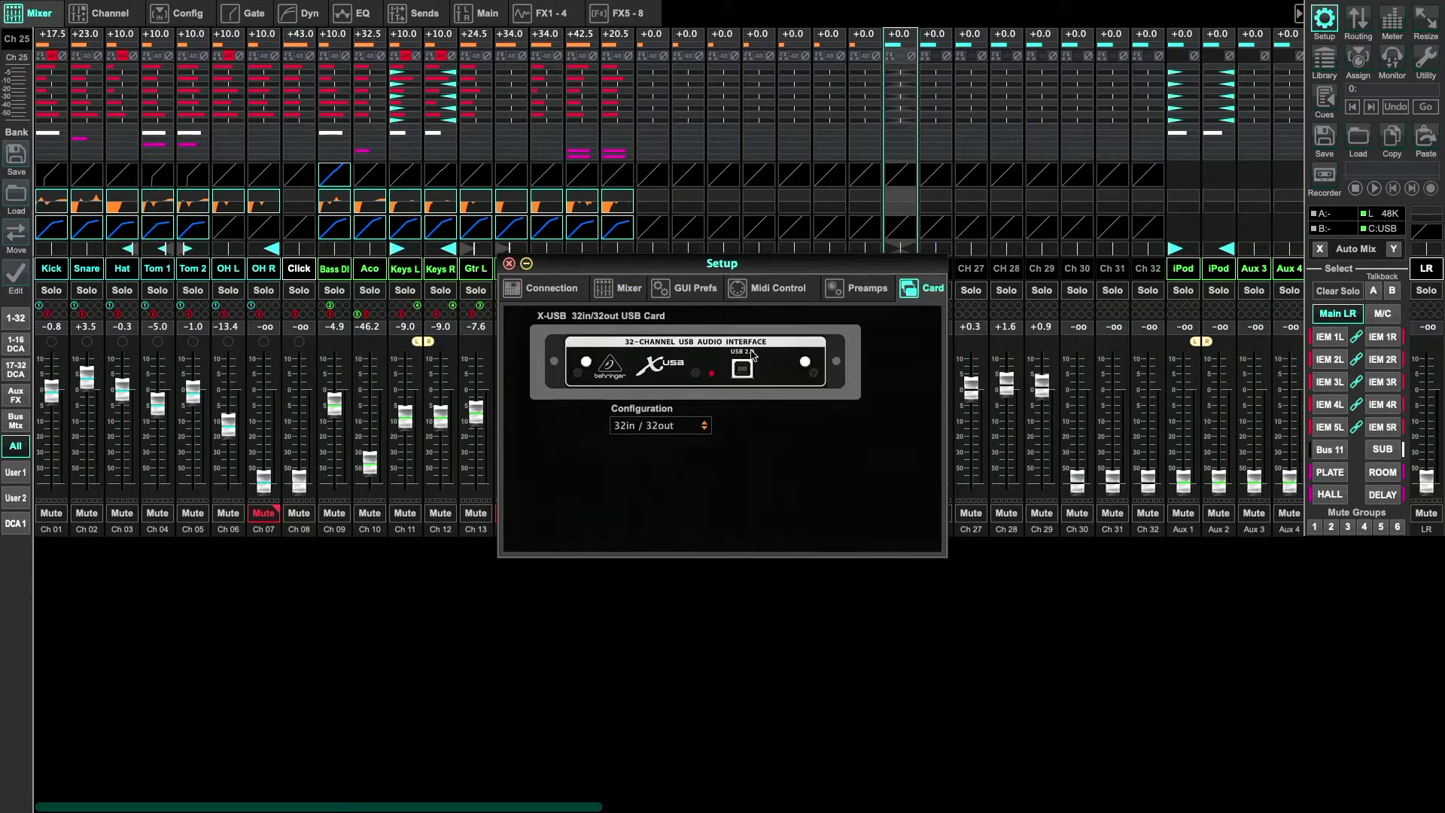
left_click(672, 429)
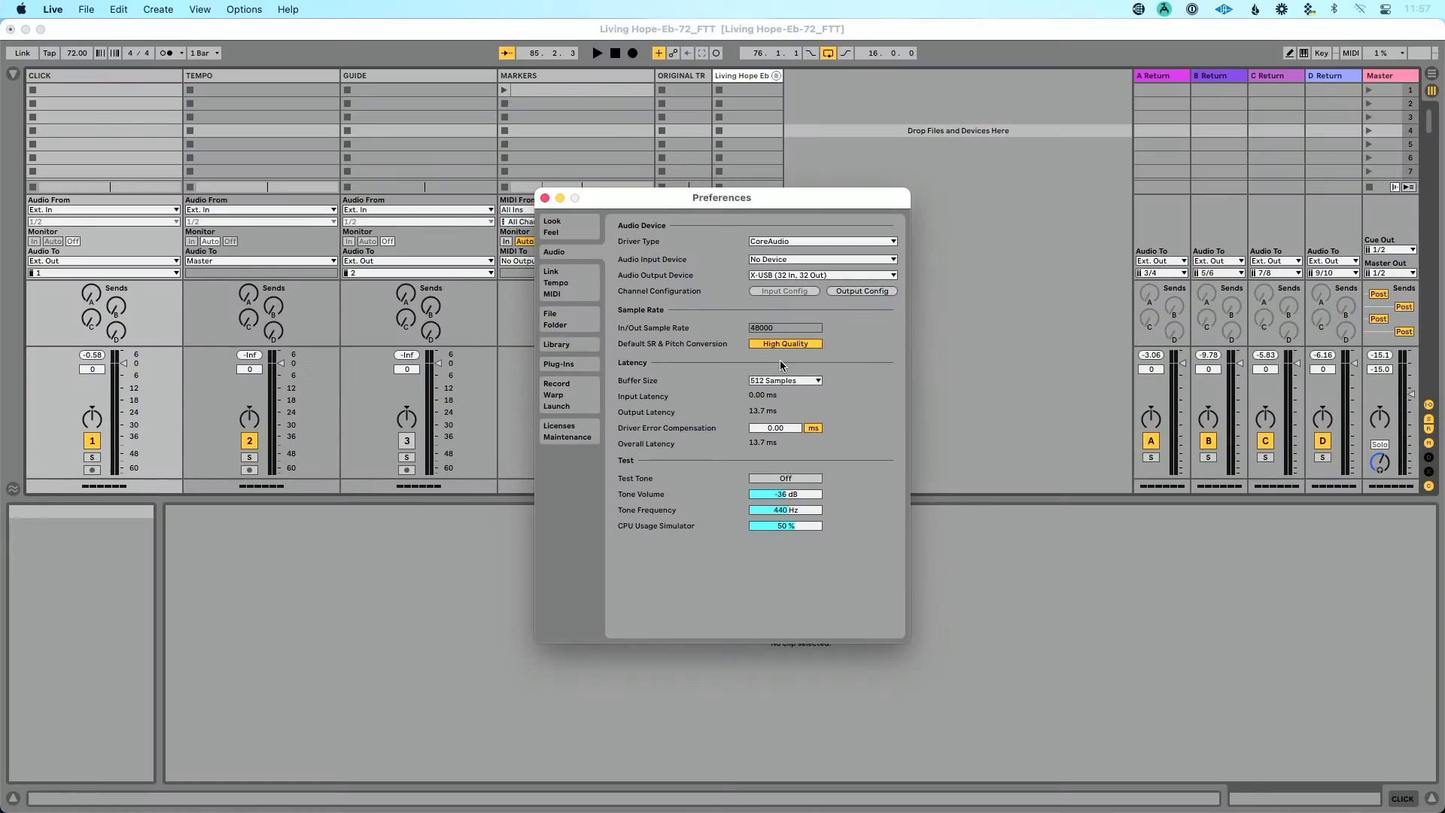
Review Live's Audio preferences one more time, close them, and select the CLICK track
key("Escape")
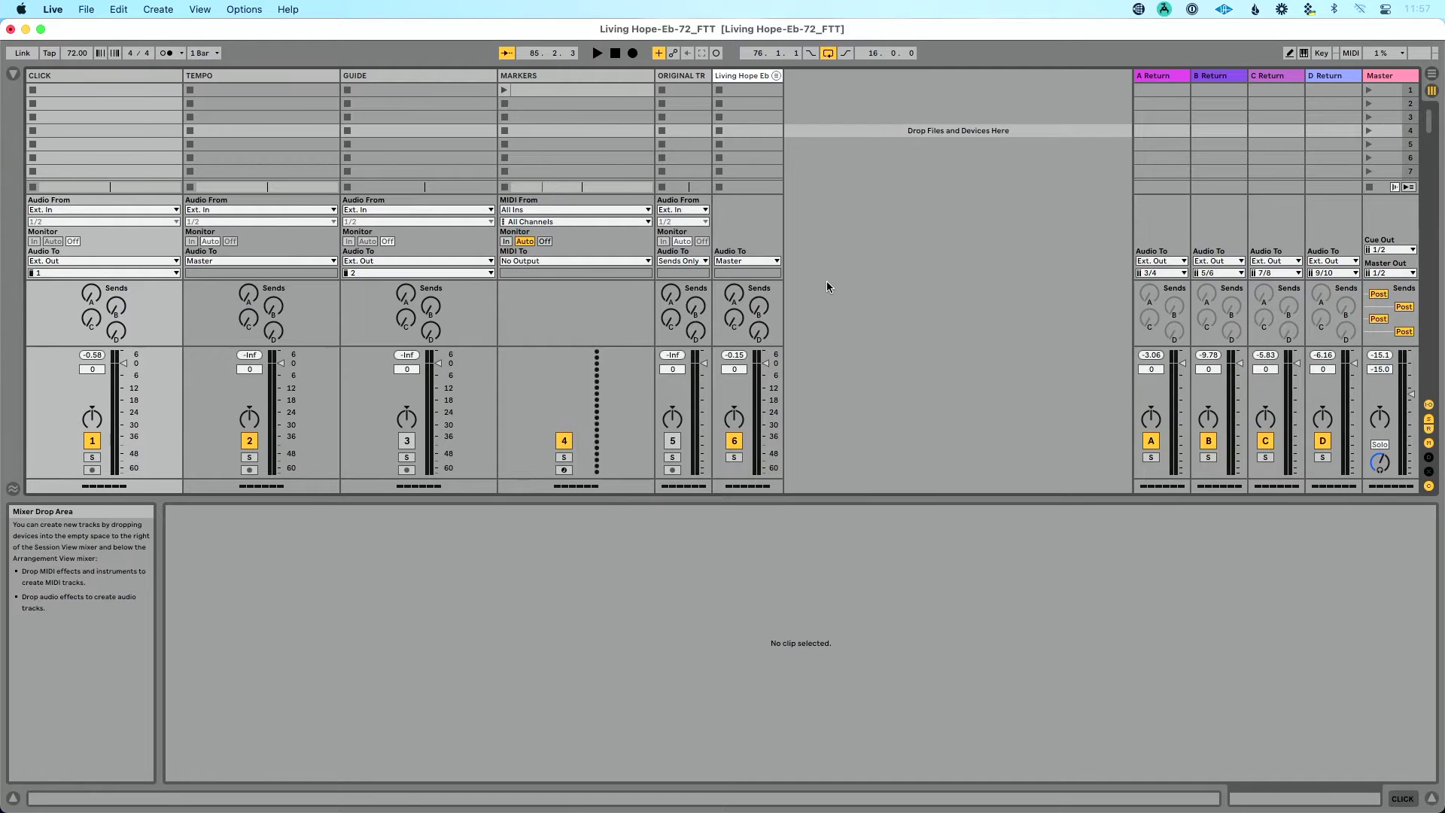
key("super+comma")
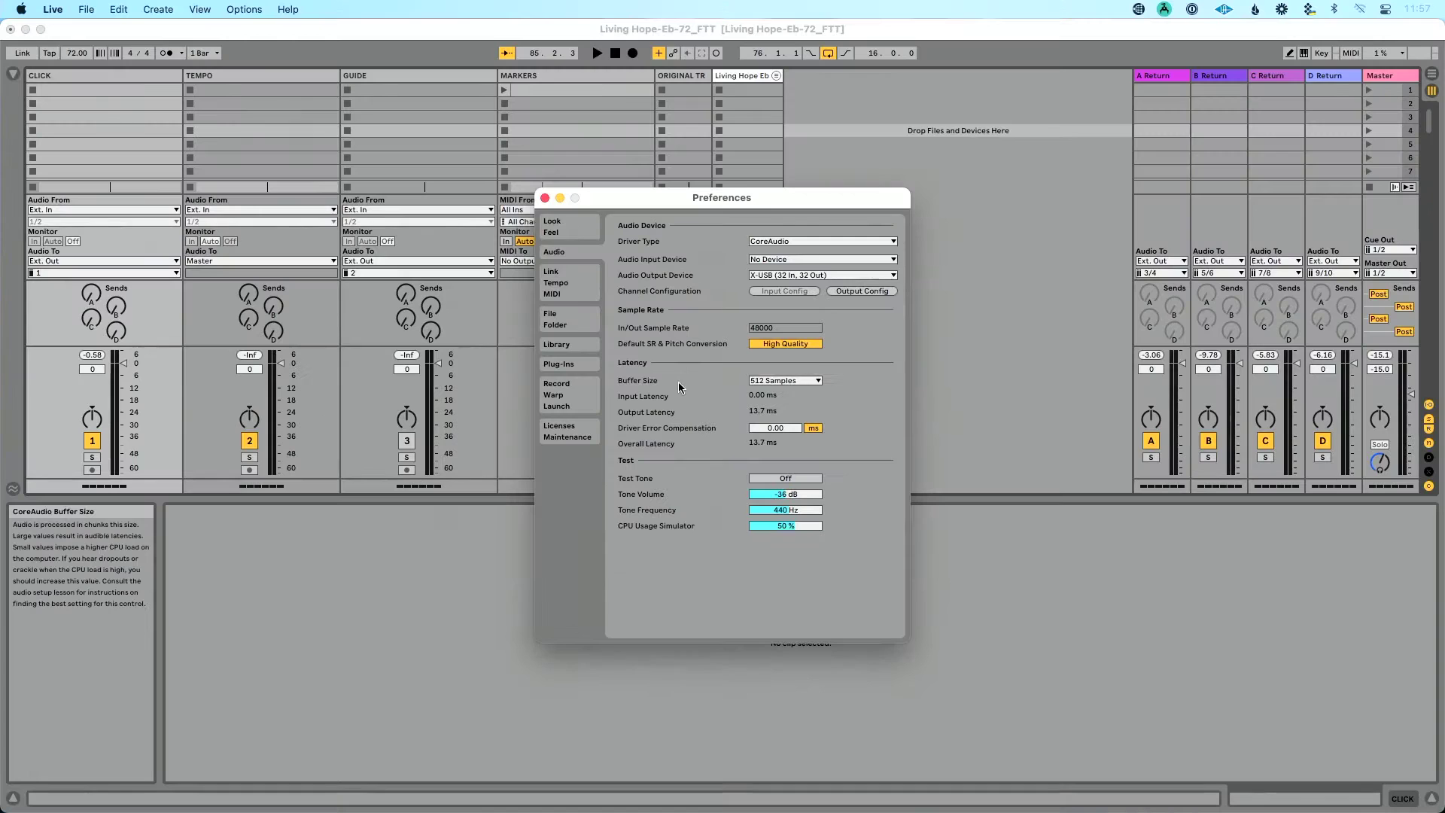
left_click(545, 198)
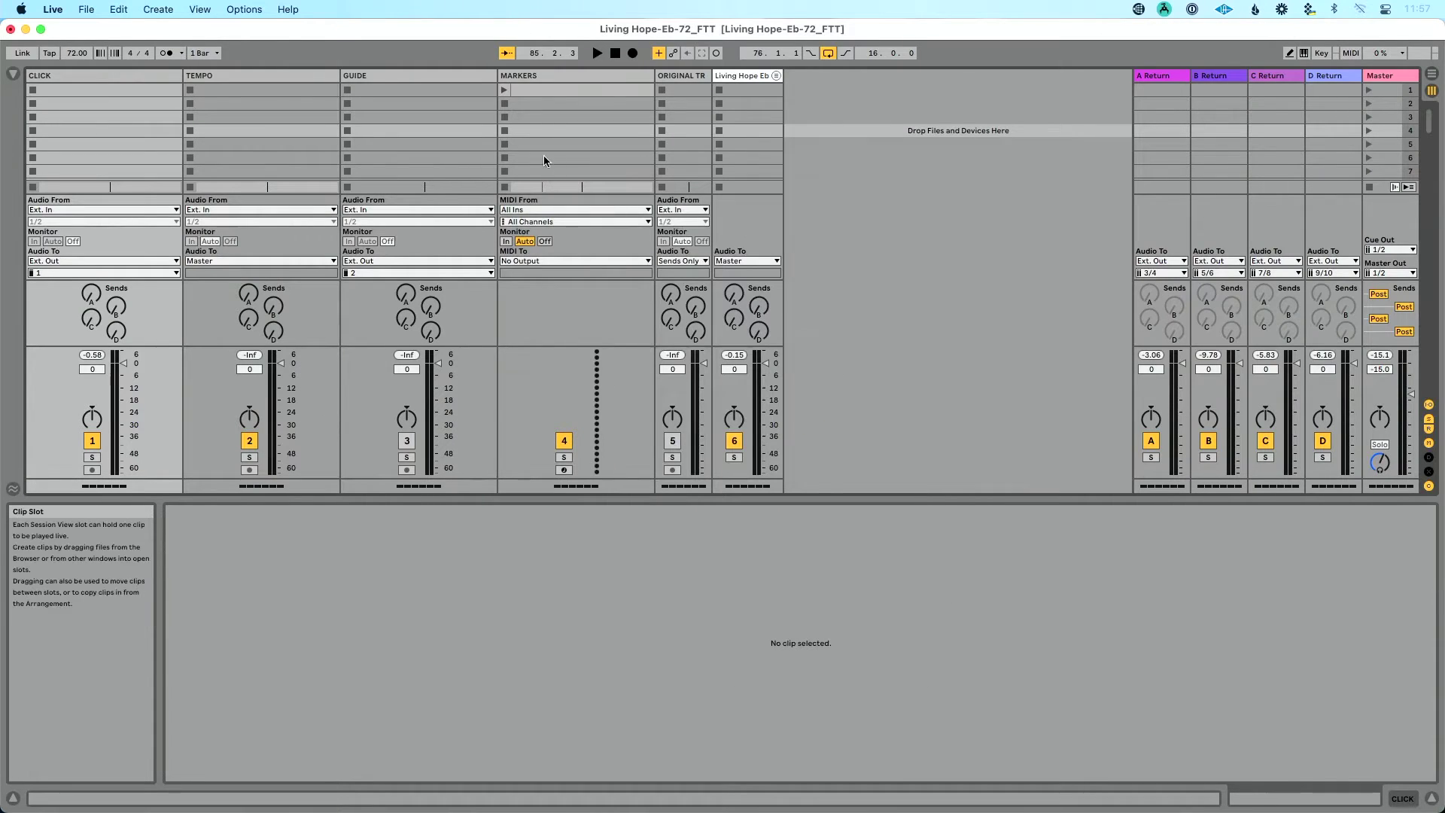
left_click(87, 77)
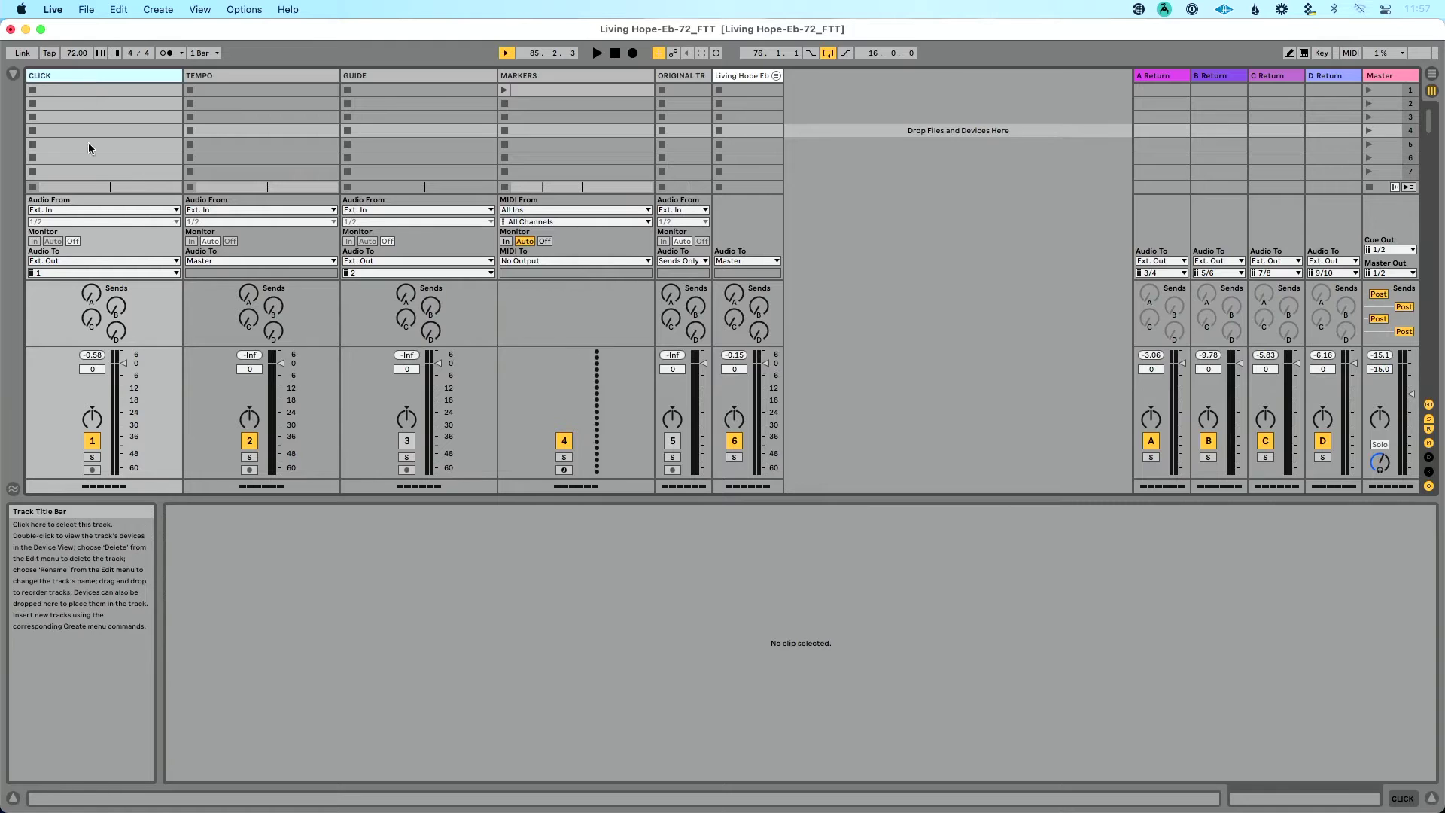
left_click(76, 272)
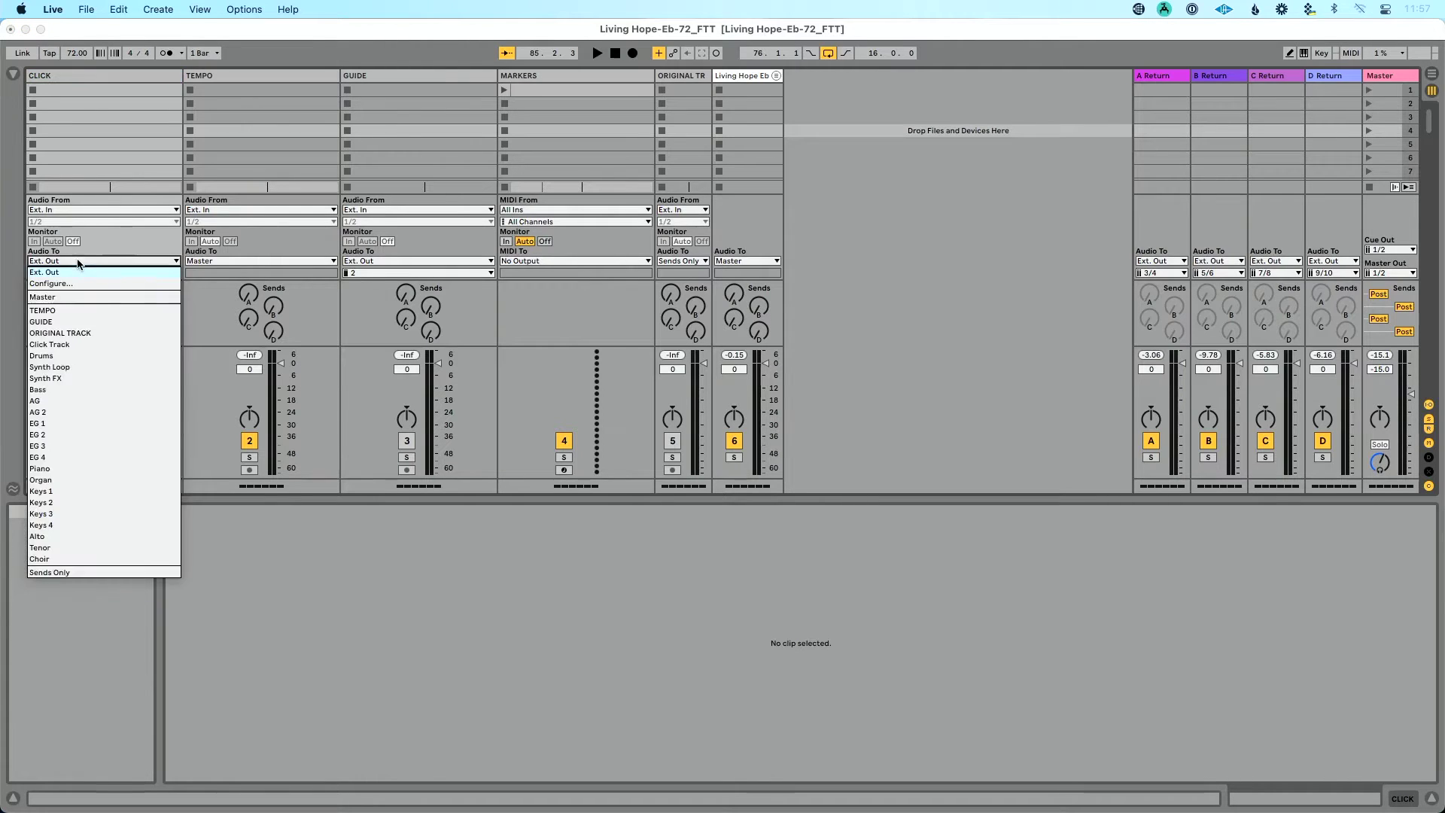
left_click(78, 270)
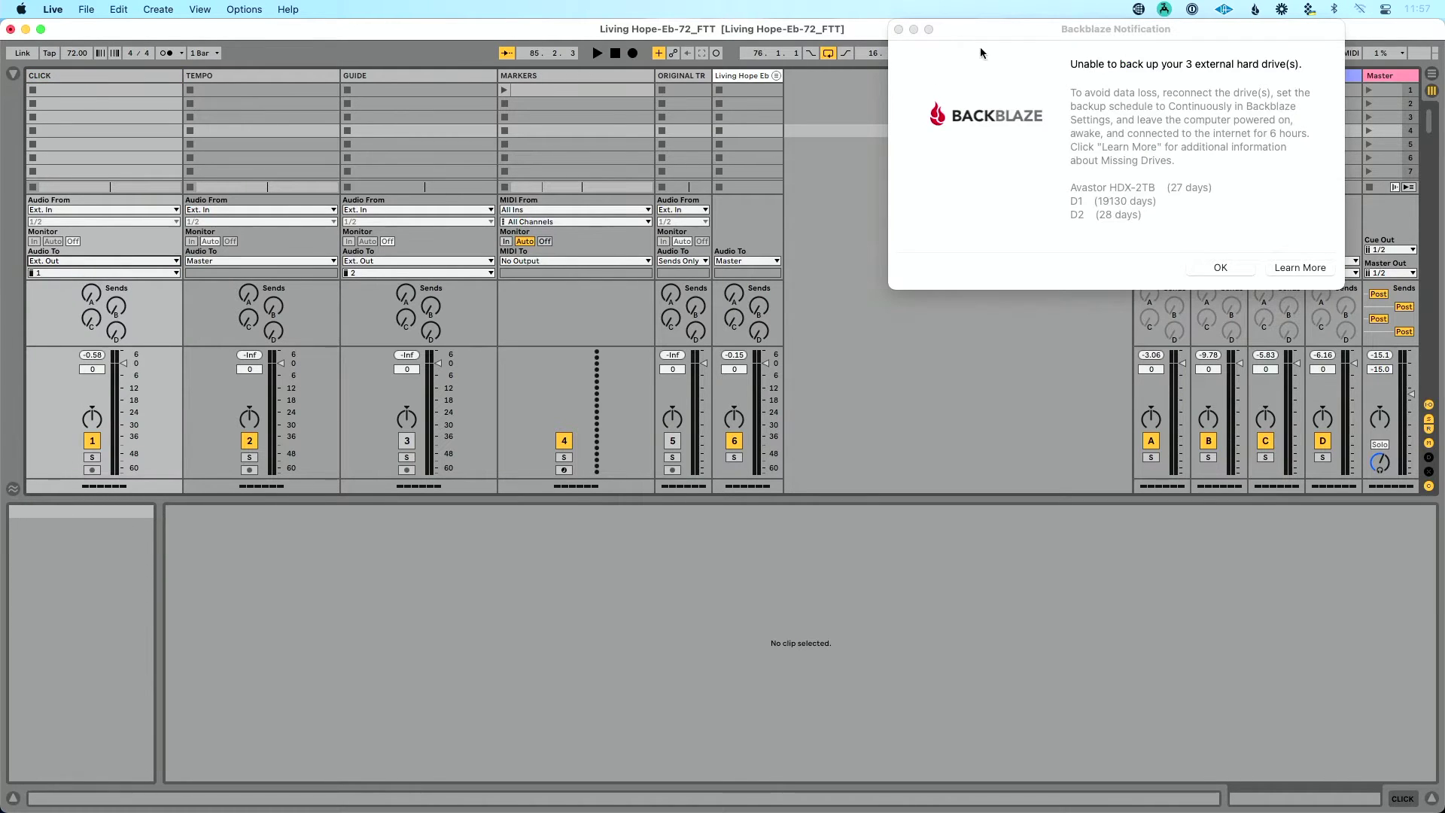
left_click(898, 30)
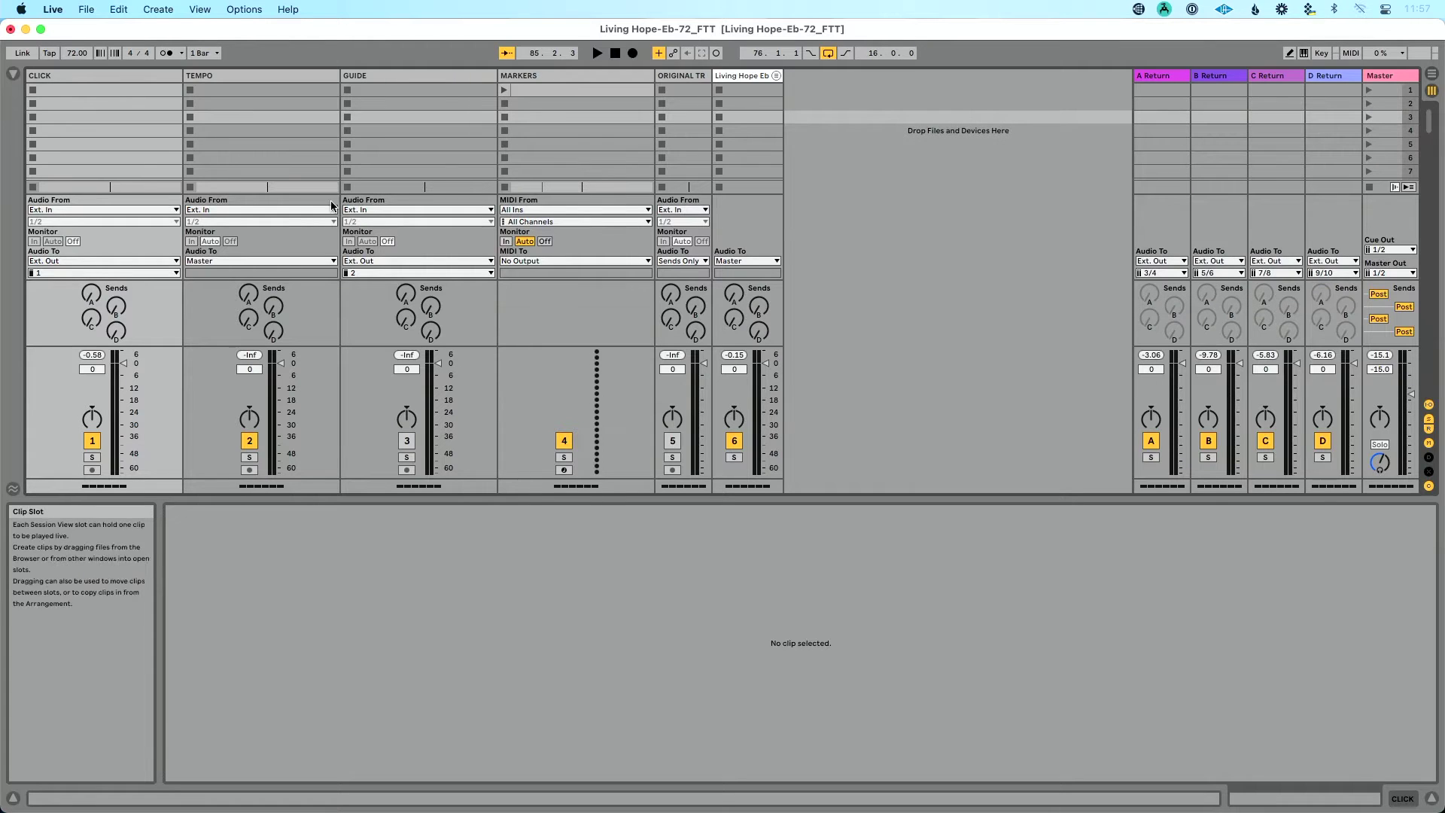
left_click(90, 260)
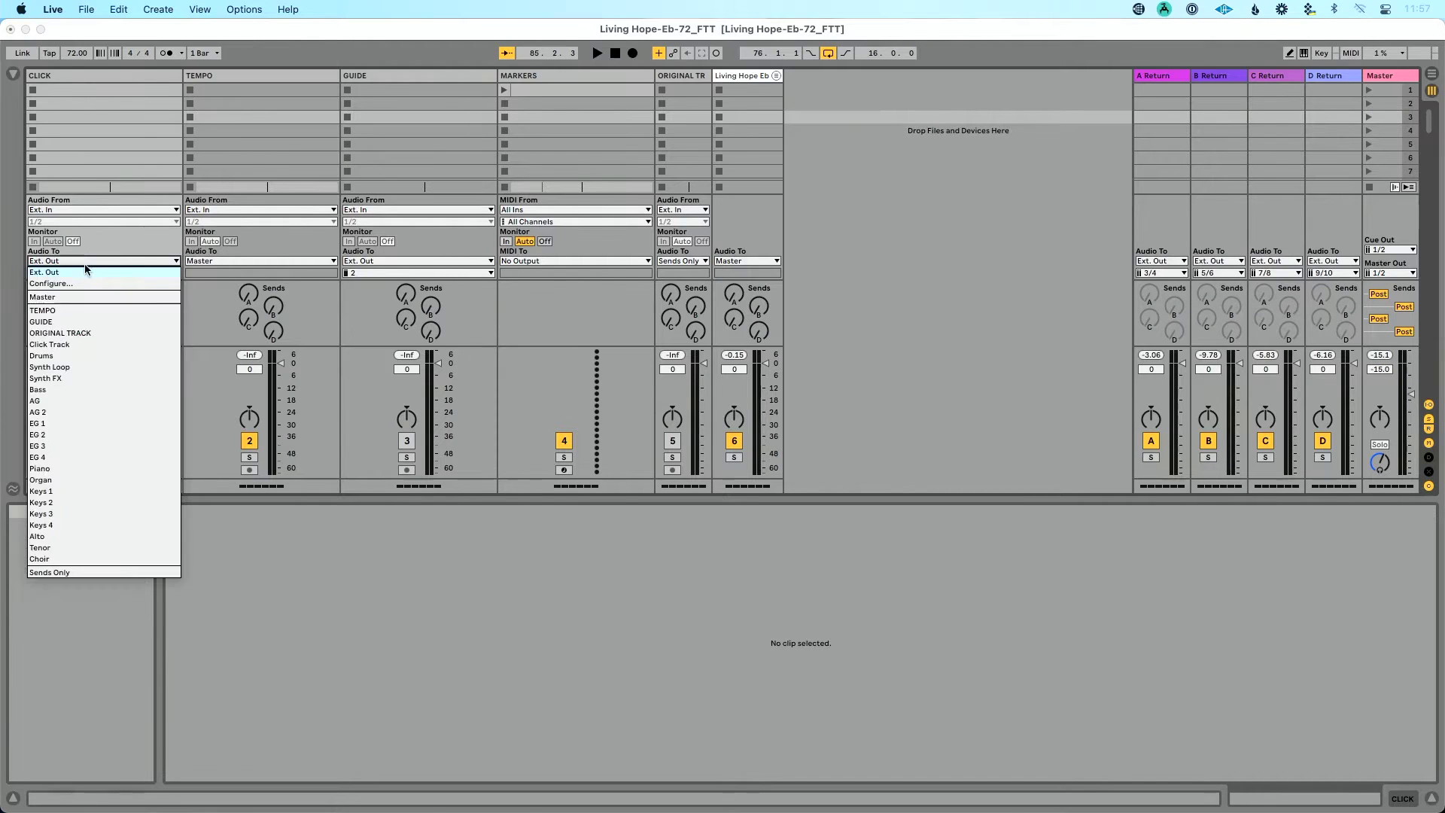
left_click(83, 273)
left_click(82, 274)
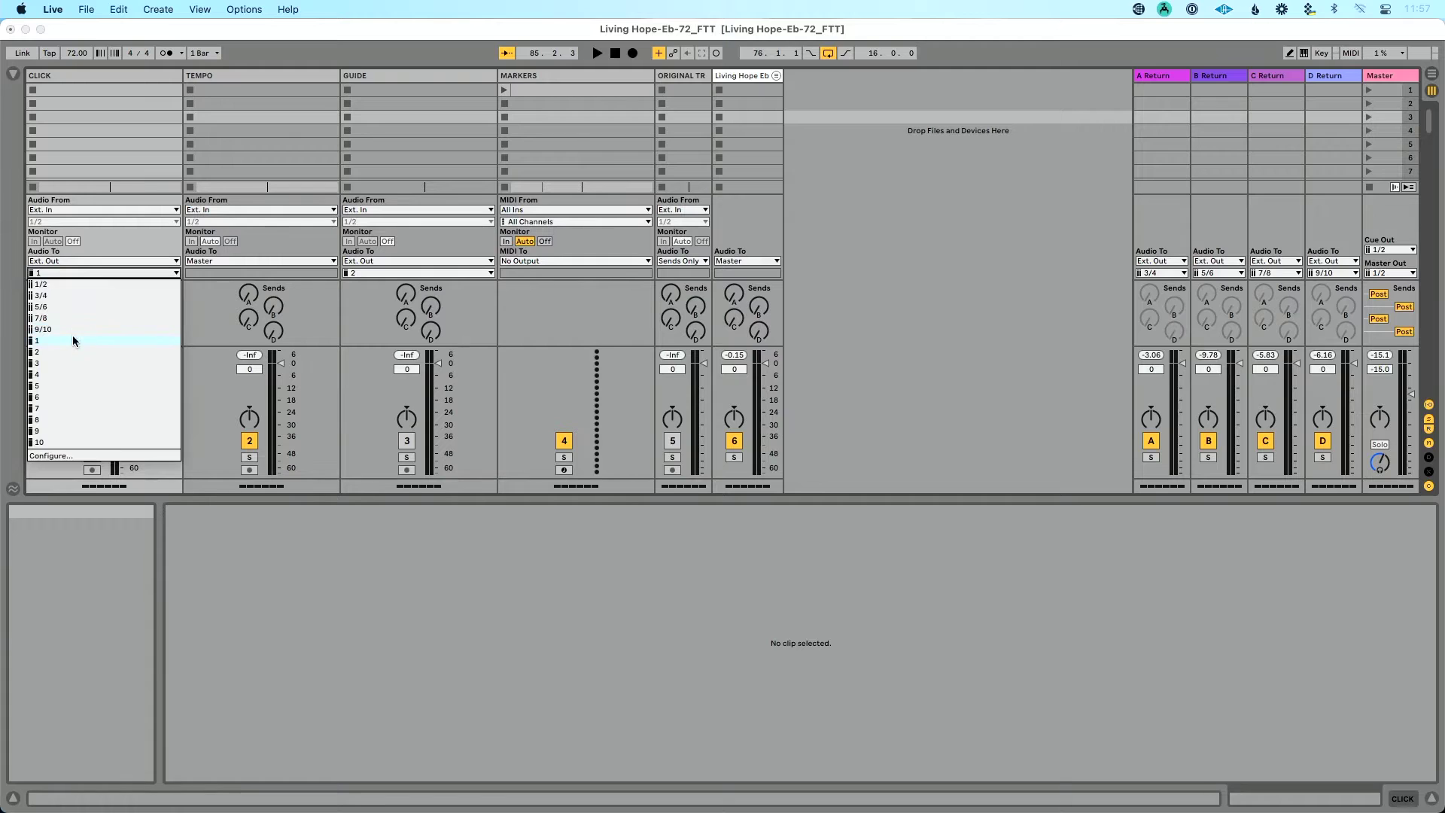
left_click(73, 339)
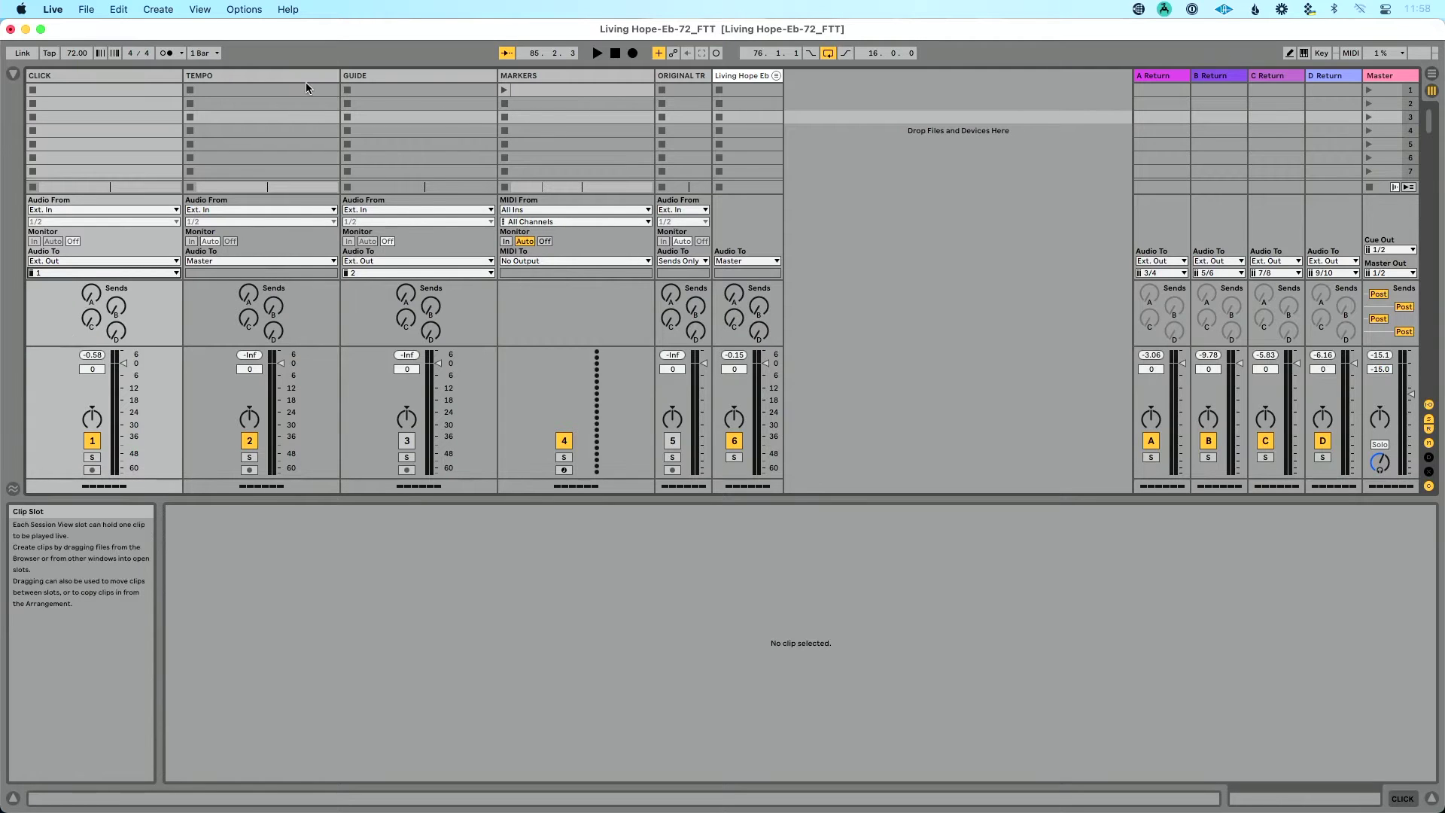
left_click(378, 77)
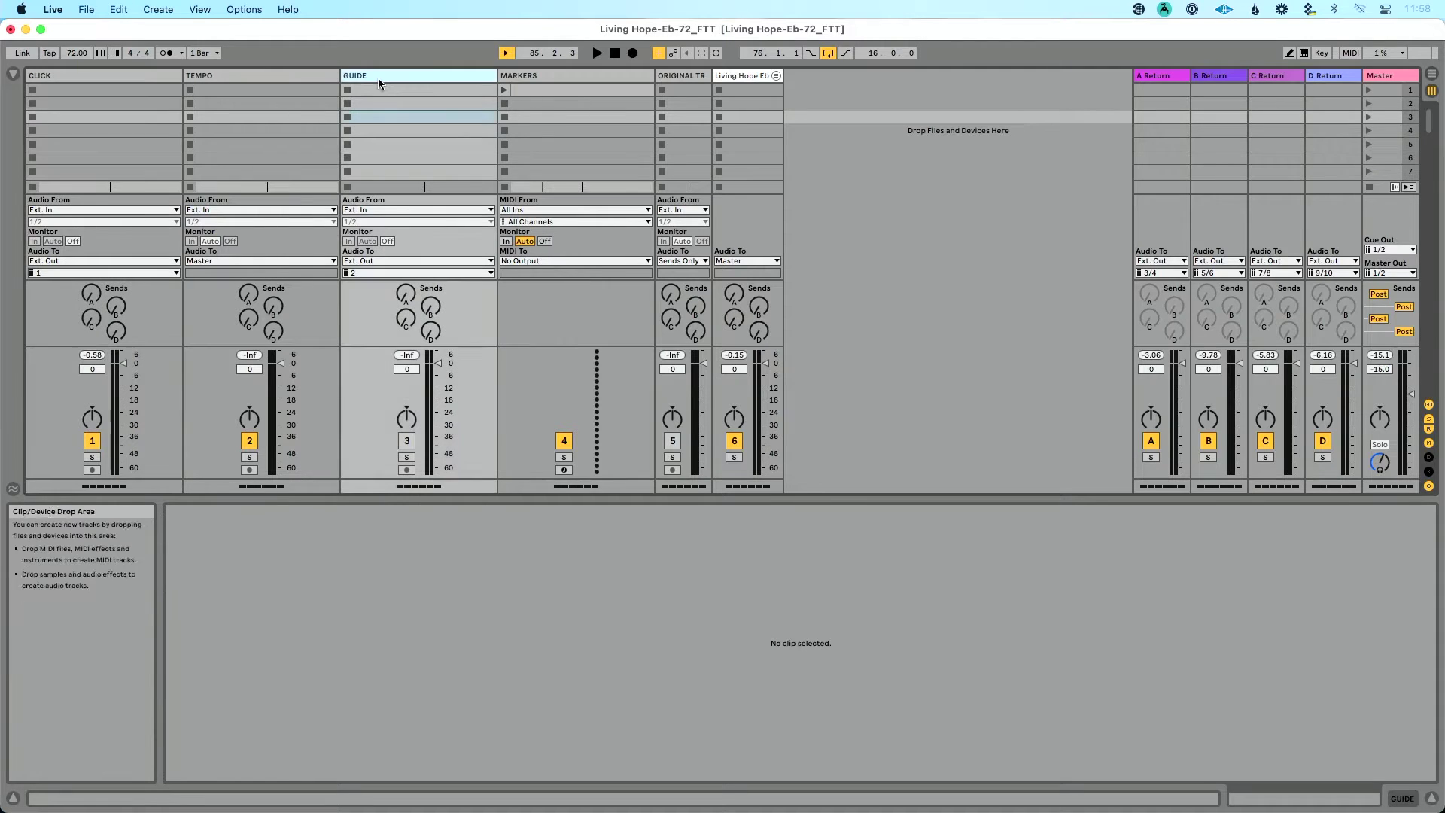
left_click(391, 273)
left_click(393, 352)
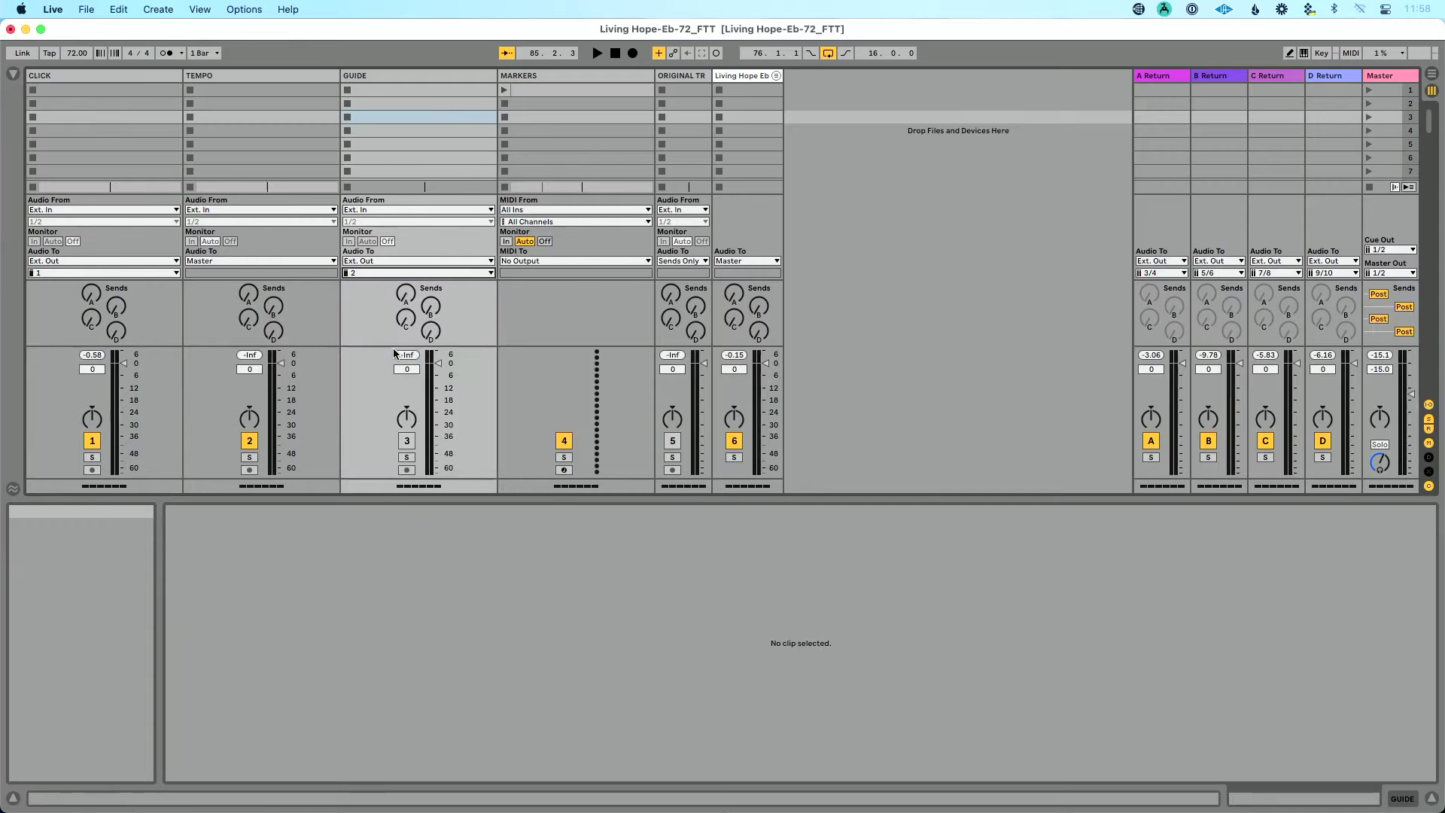
left_click(1153, 76)
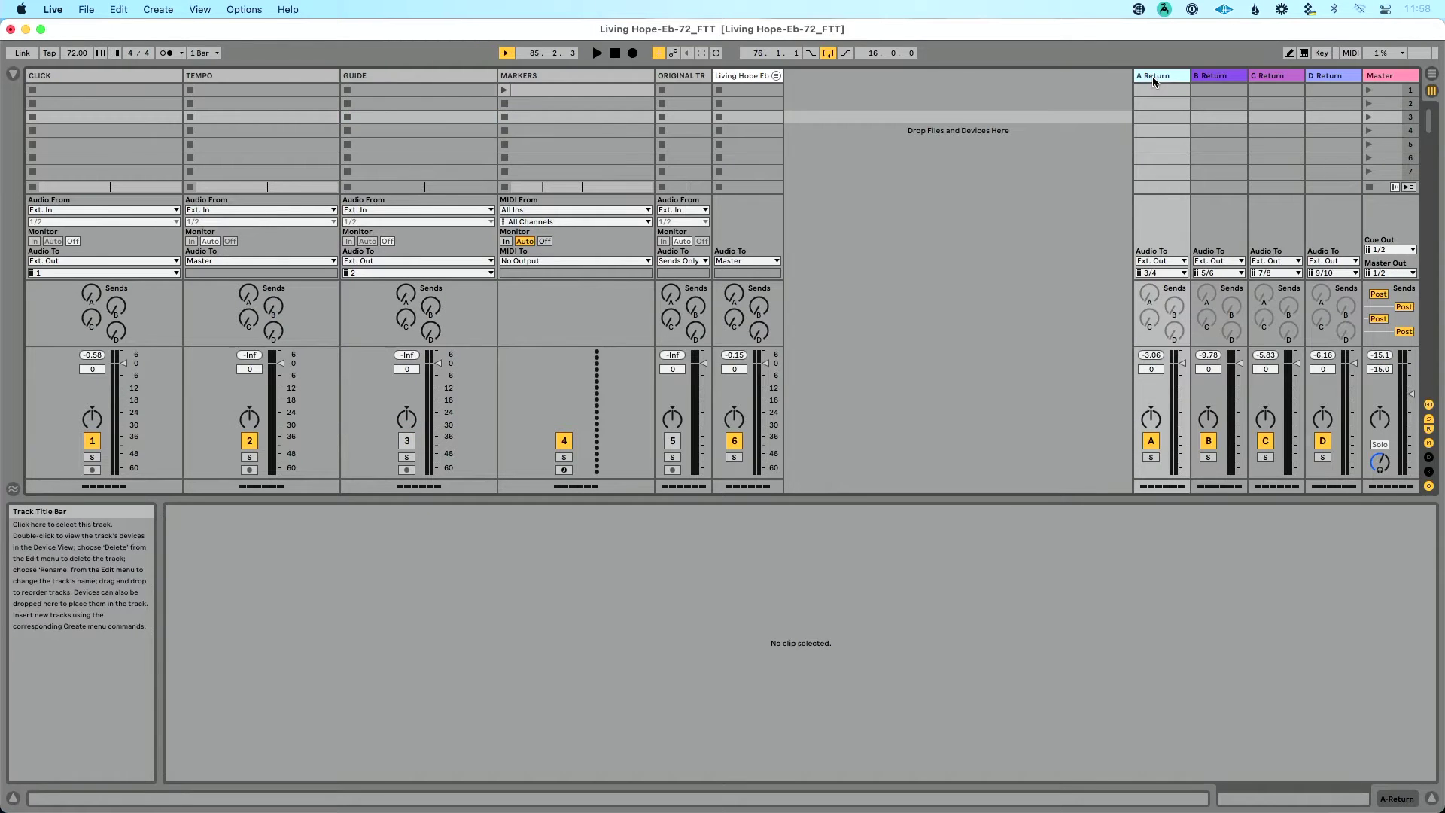
left_click(1169, 274)
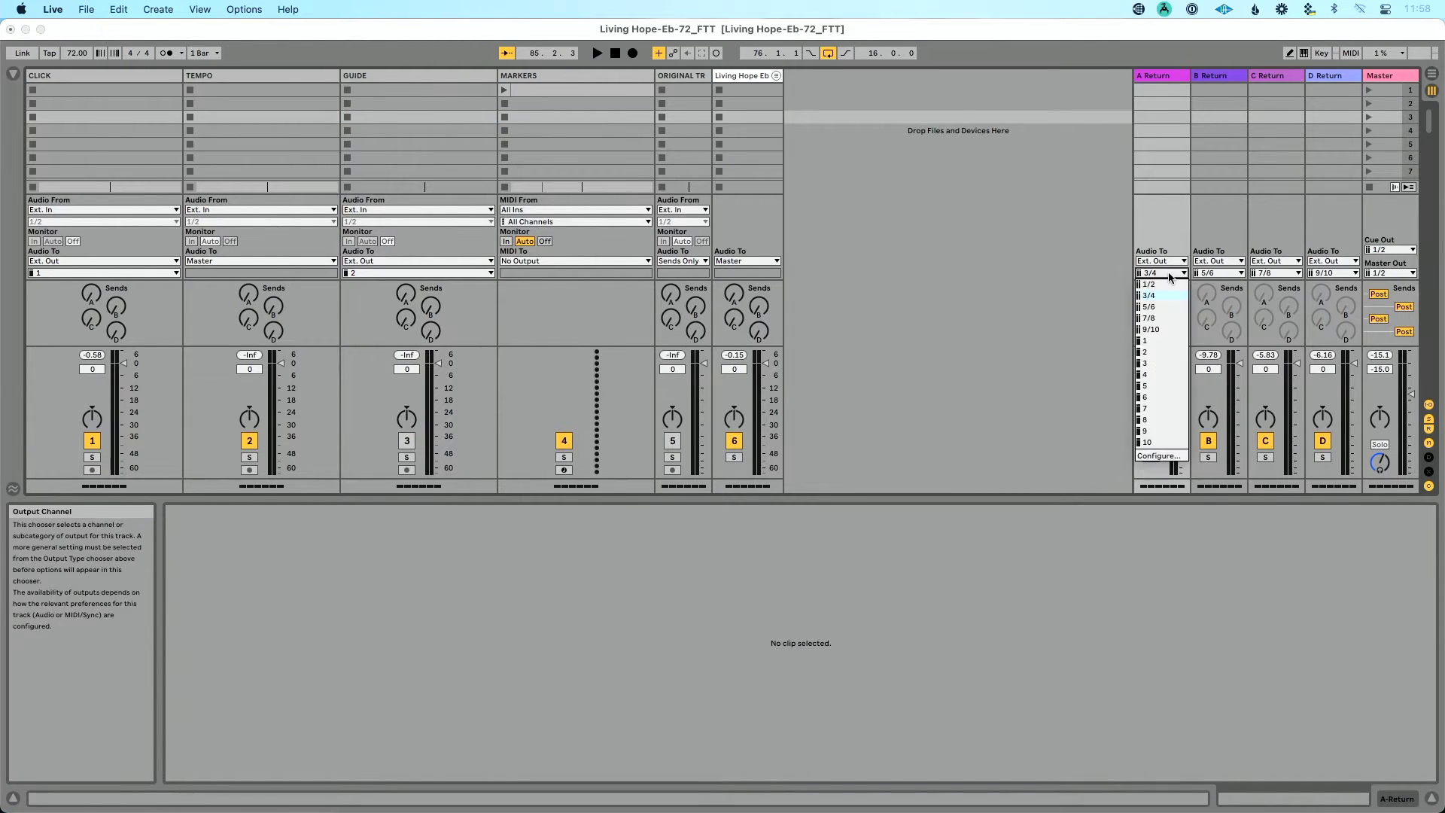
left_click(1168, 274)
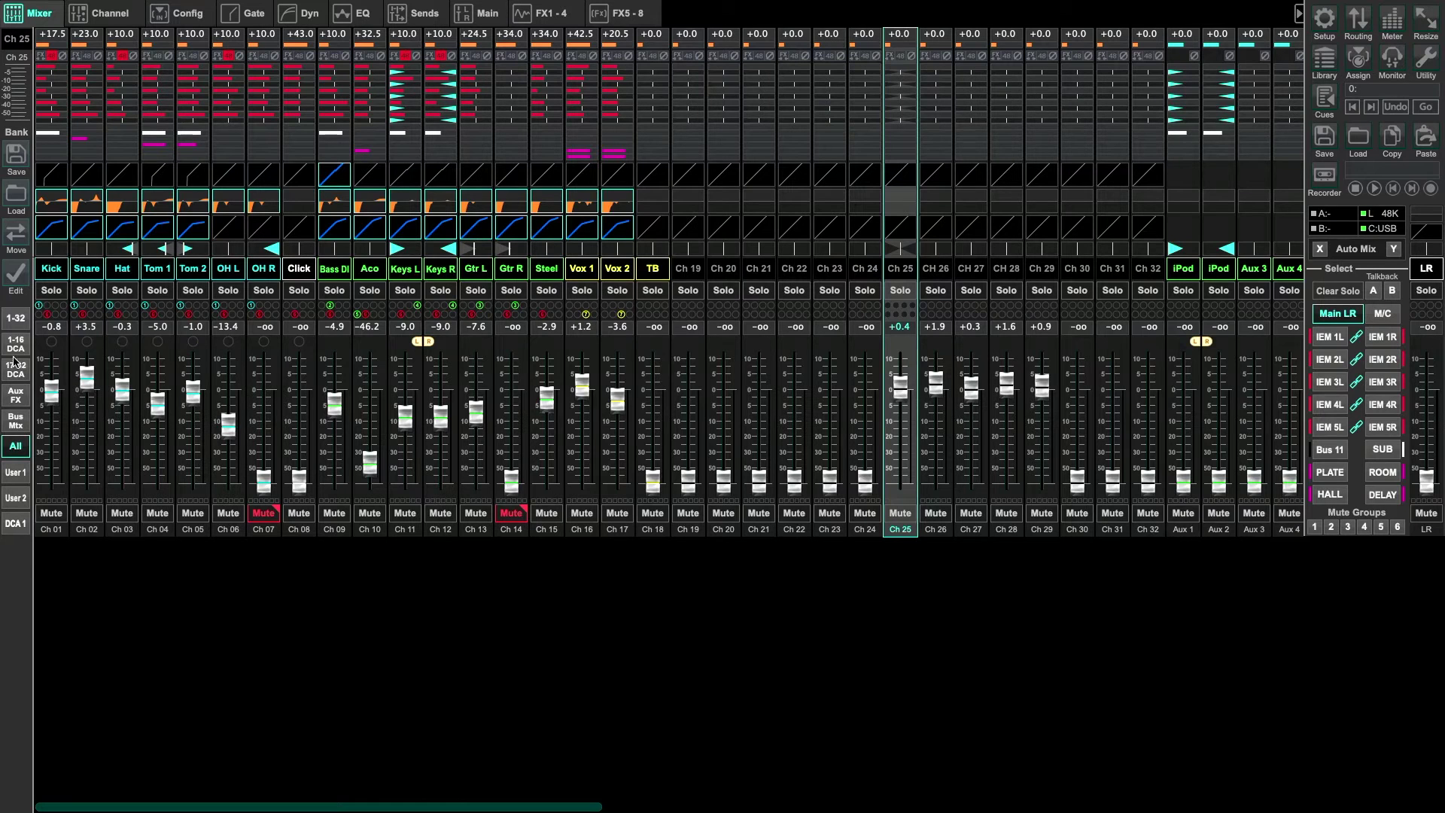
Switch the X32-Edit mixer to the 1-32 channel bank
left_click(11, 322)
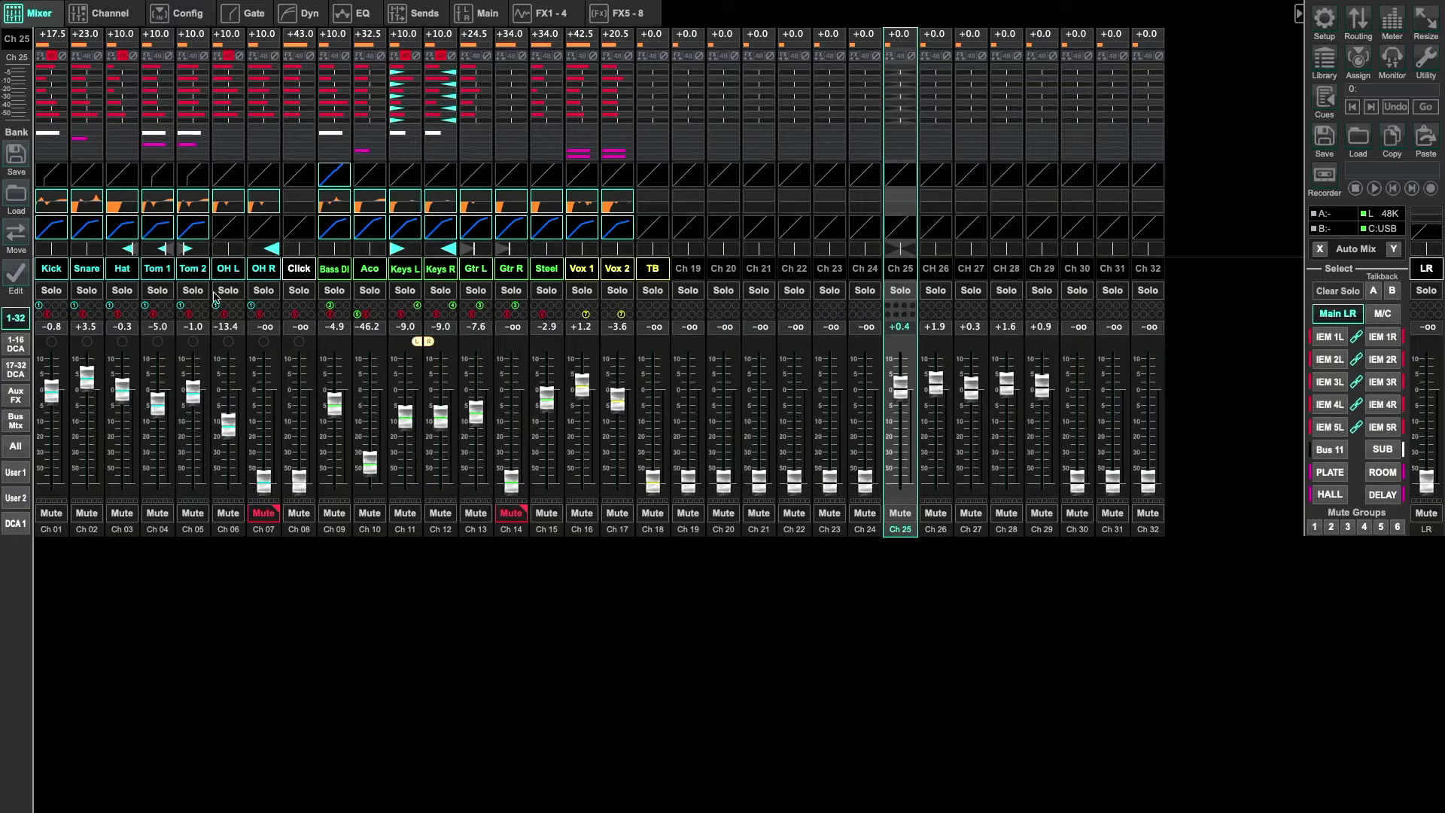
Route channels 17–24 from Card 1-8 and channels 25–32 from Card 9-16 in Routing > Inputs
left_click(1354, 23)
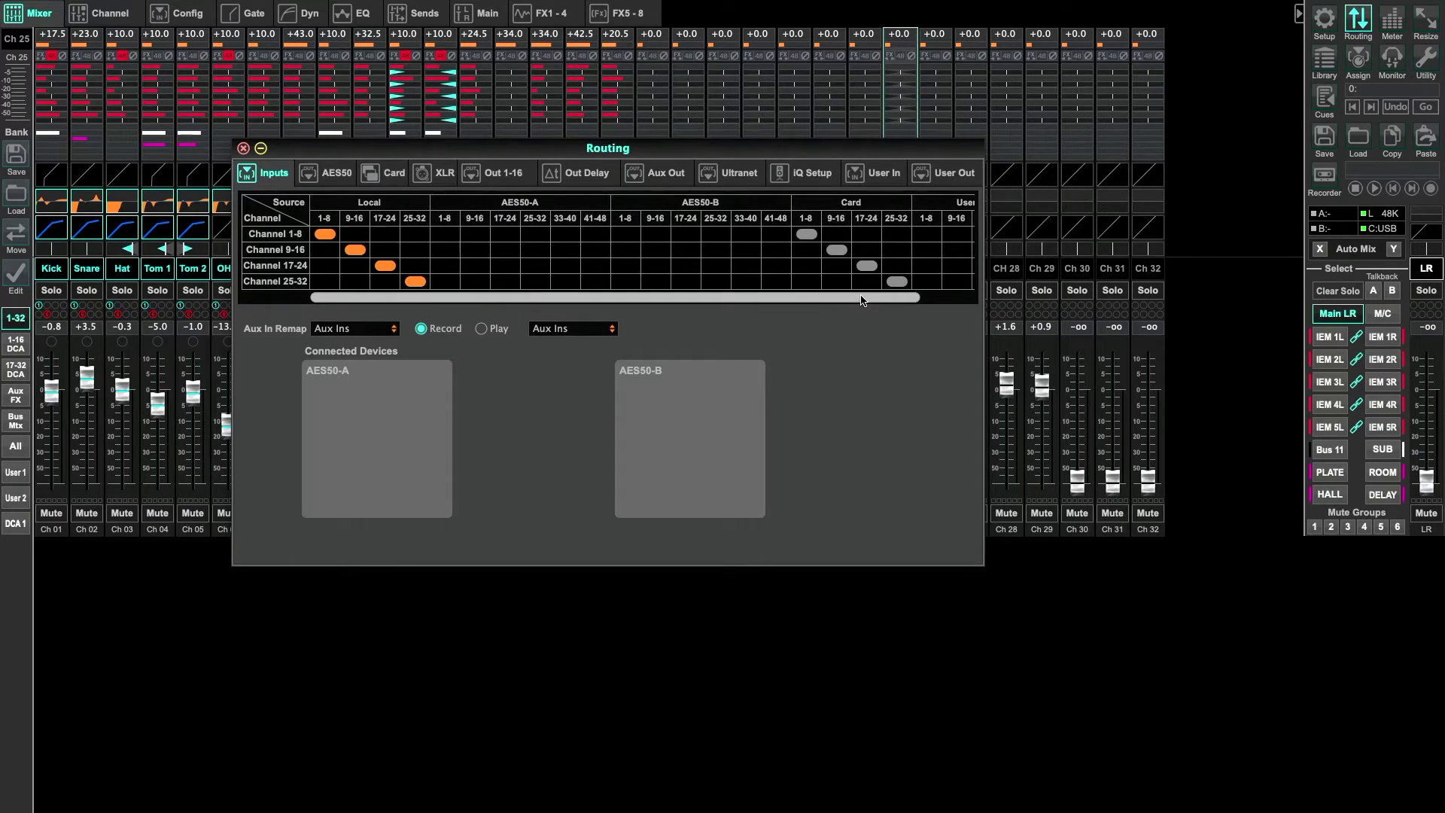
left_click_drag(863, 298, 1096, 301)
scroll(939, 286, "left", 3)
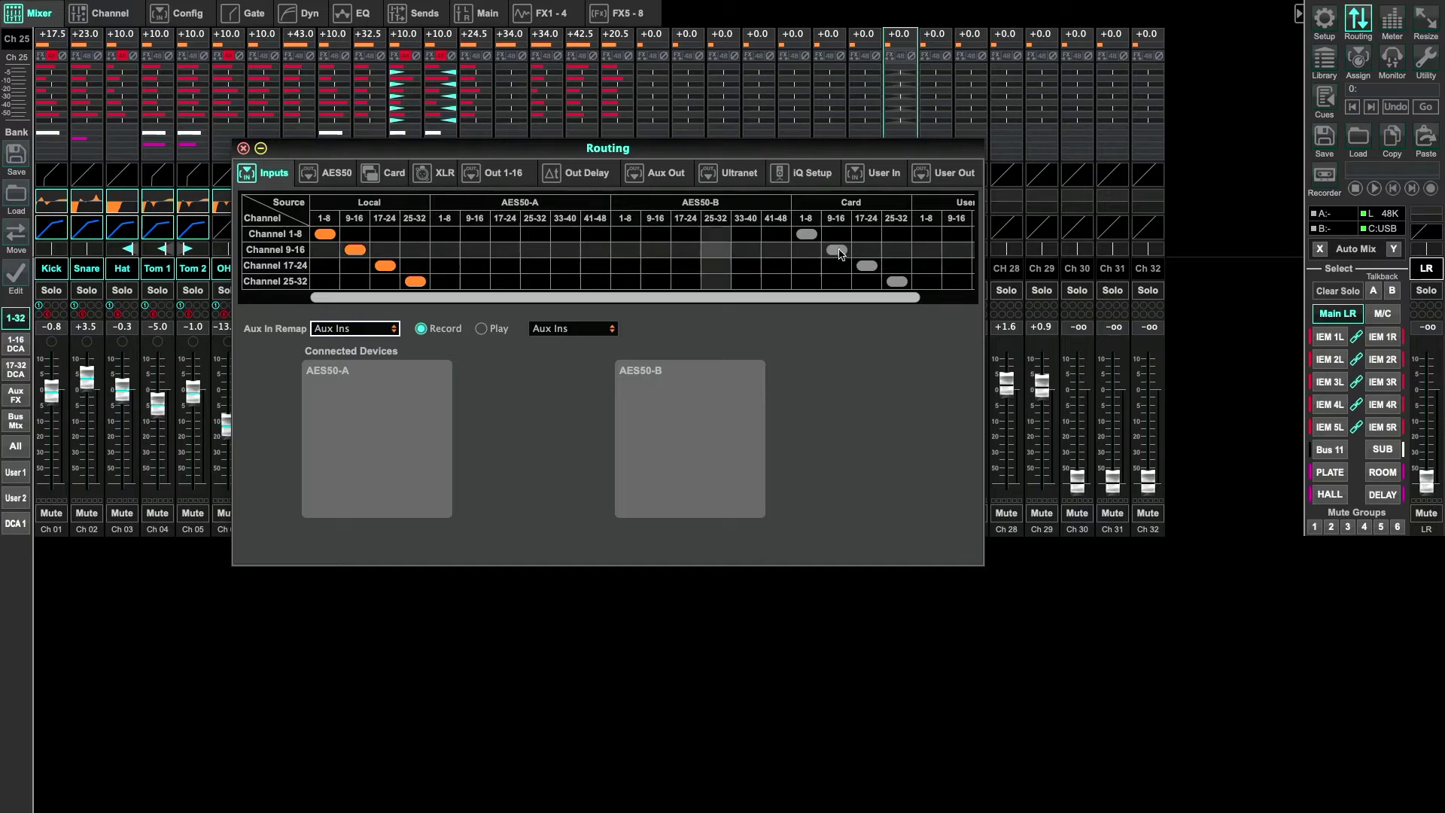
left_click(809, 267)
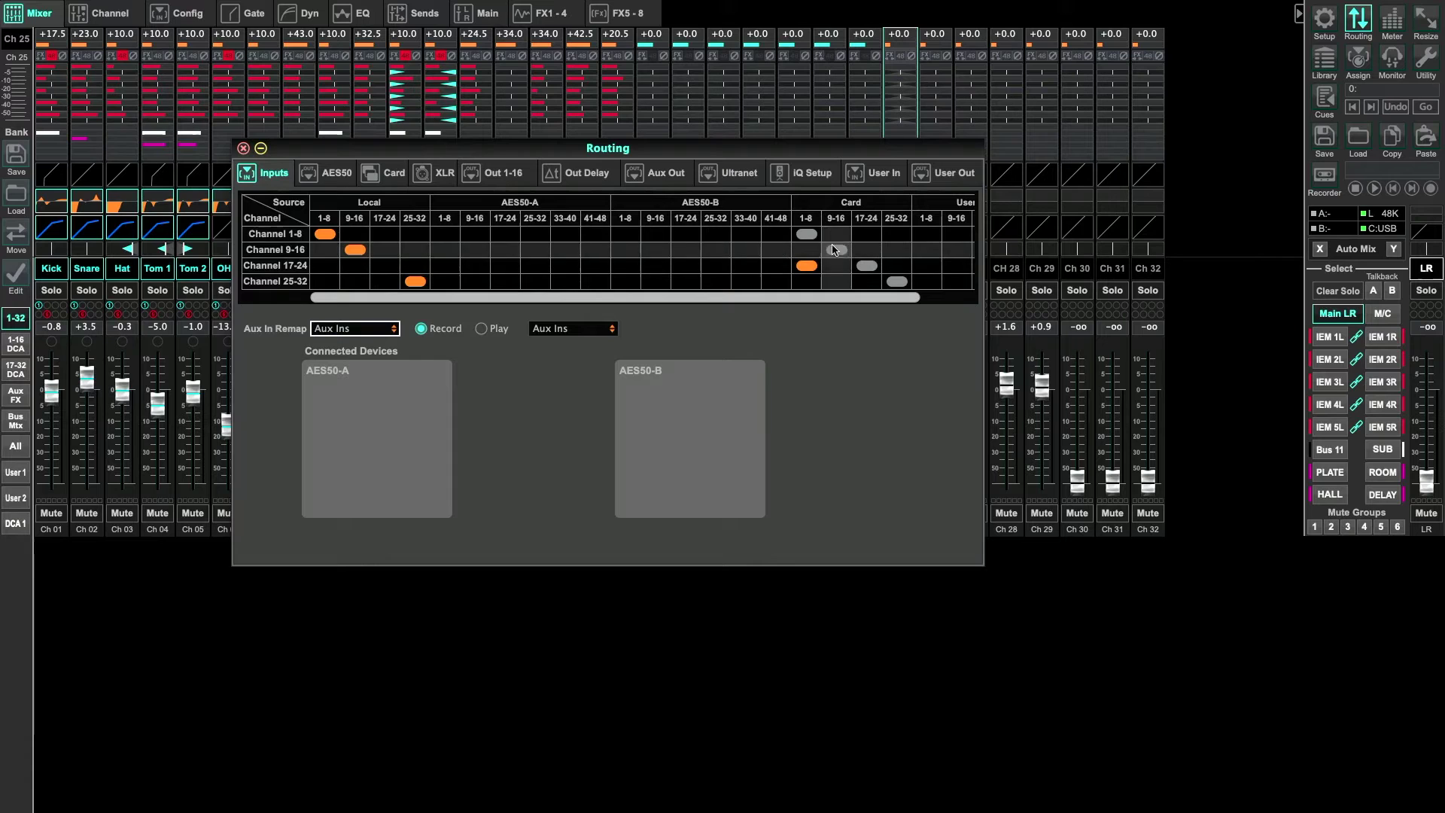
left_click(840, 282)
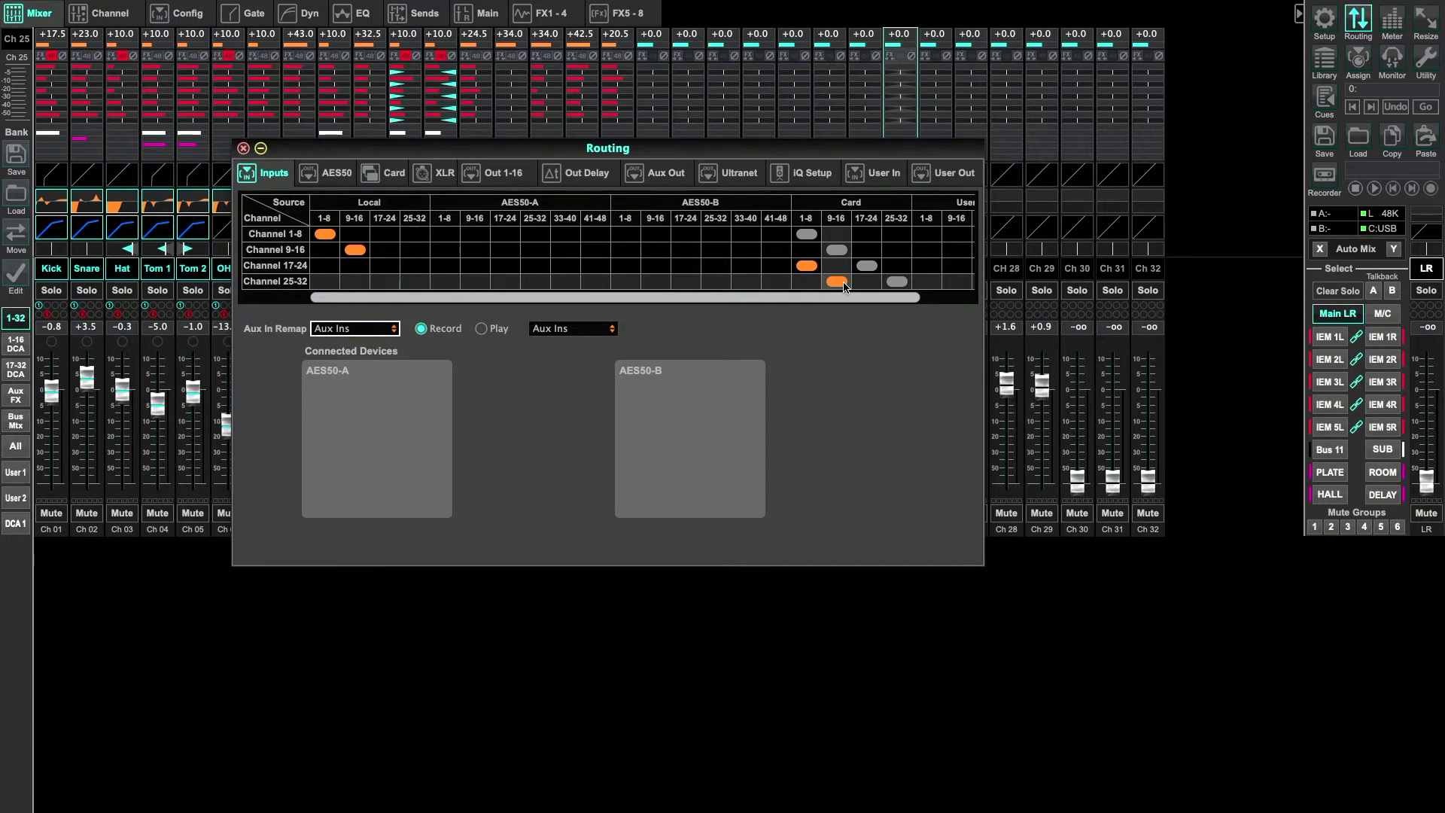
left_click(244, 148)
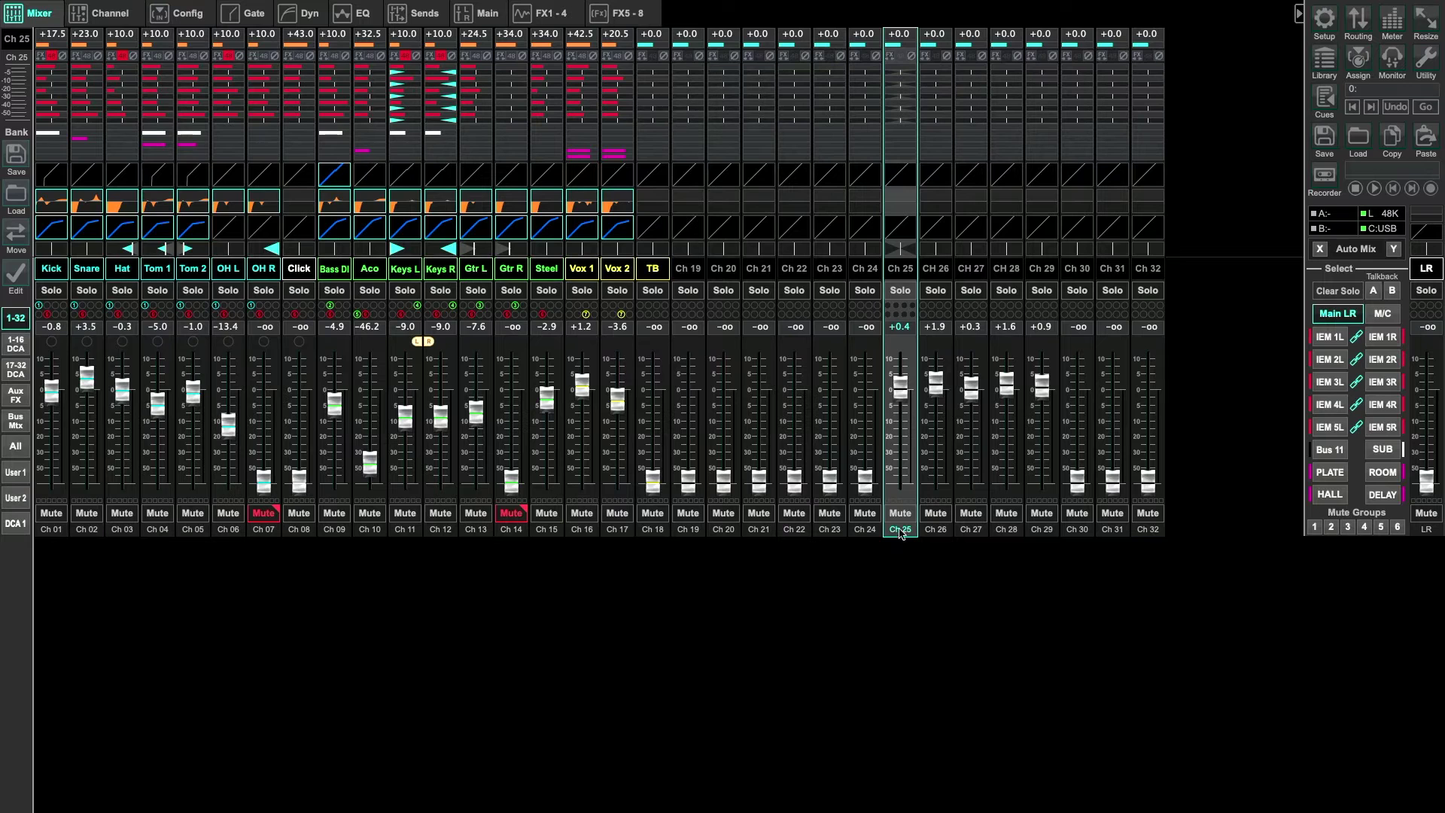
left_click(1349, 21)
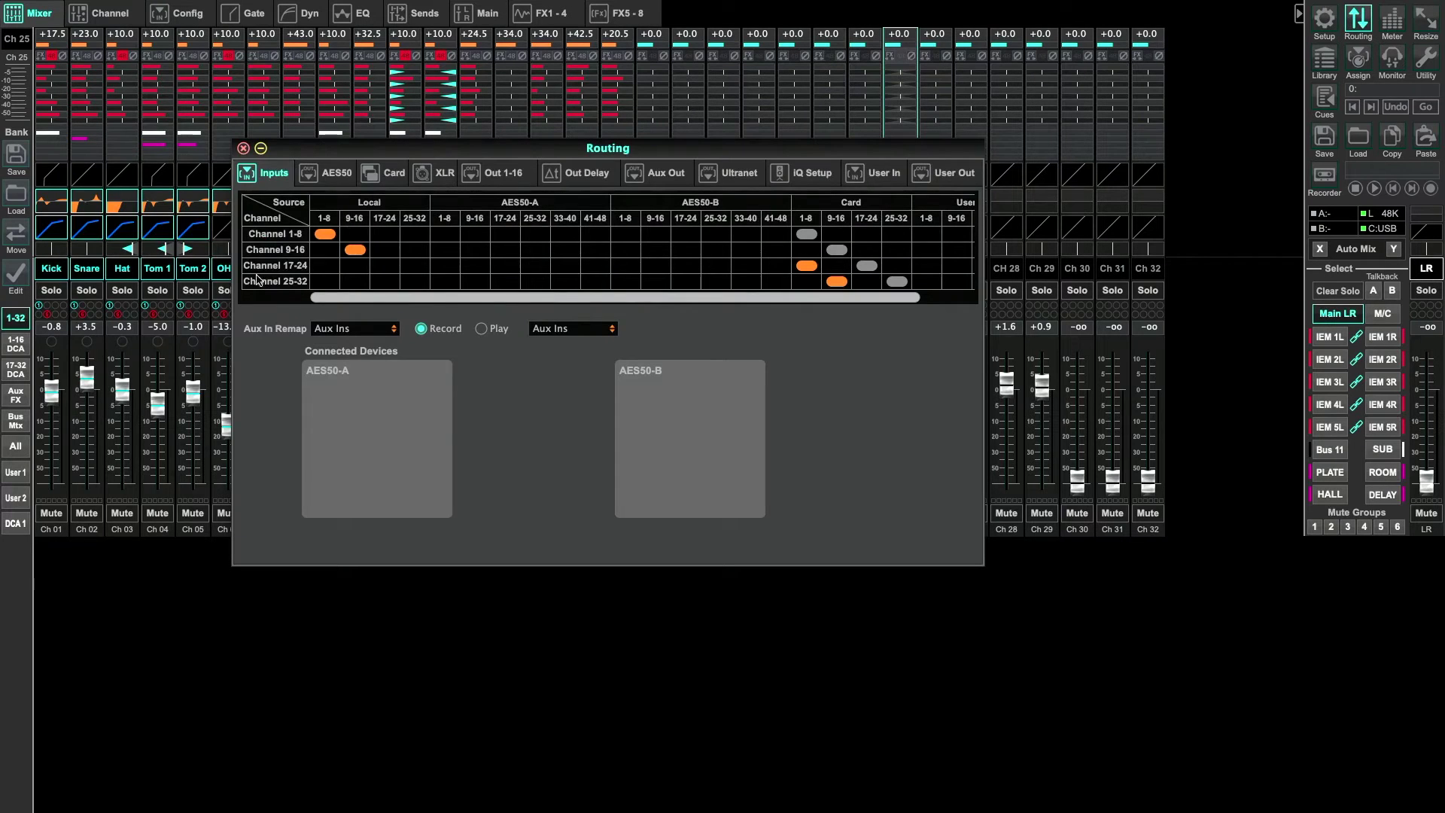
left_click(243, 148)
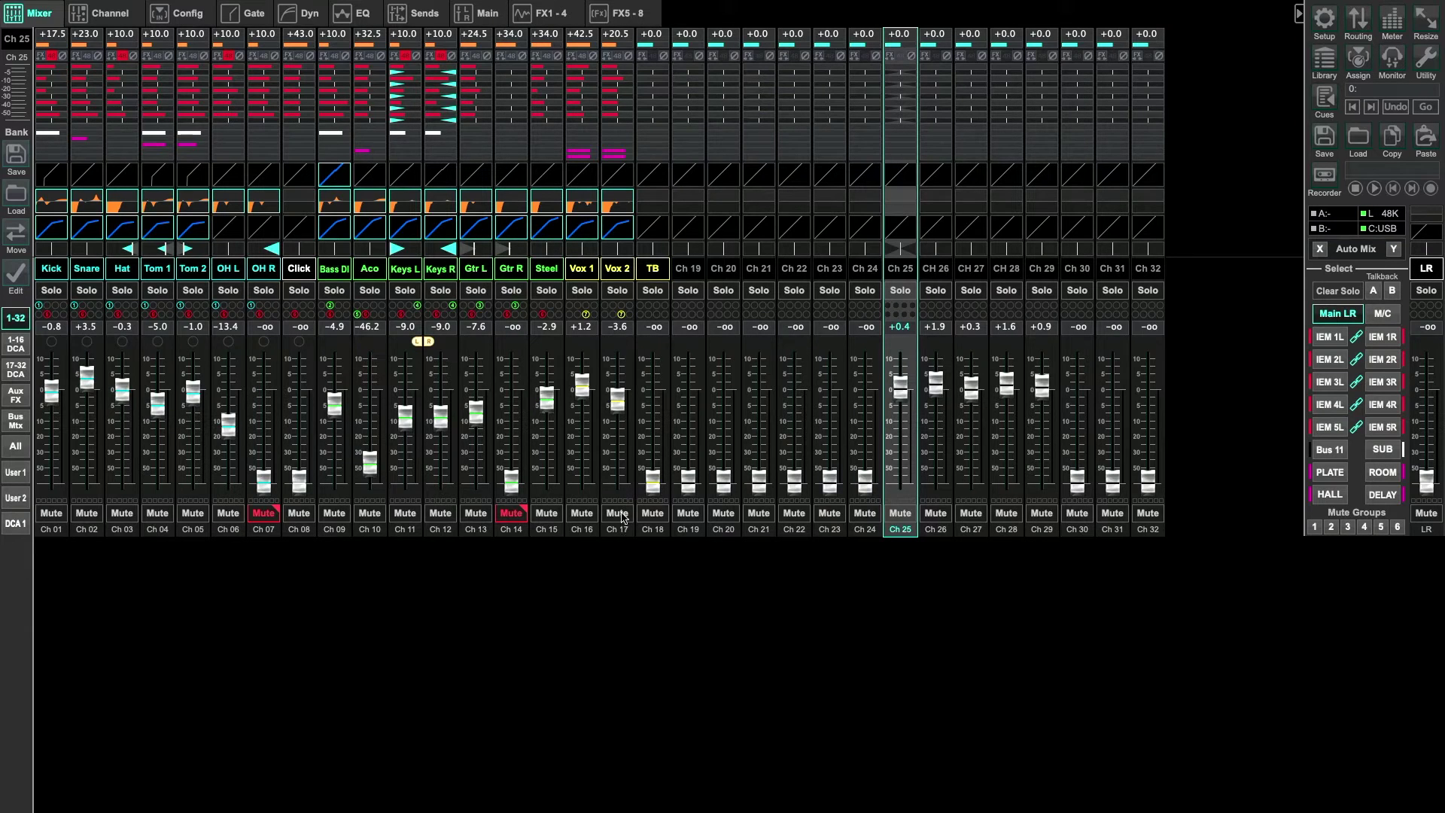
left_click(618, 270)
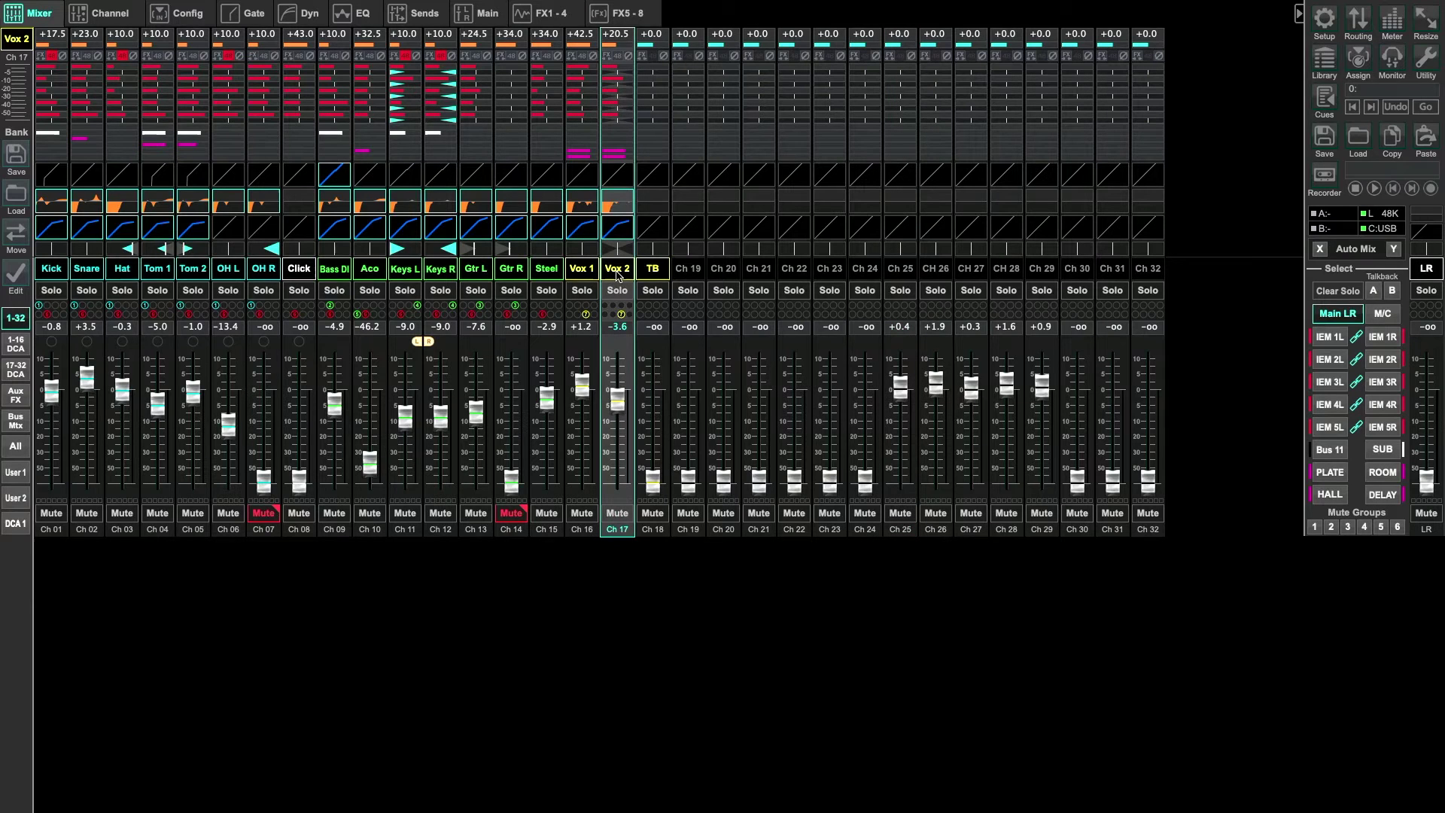
left_click(175, 17)
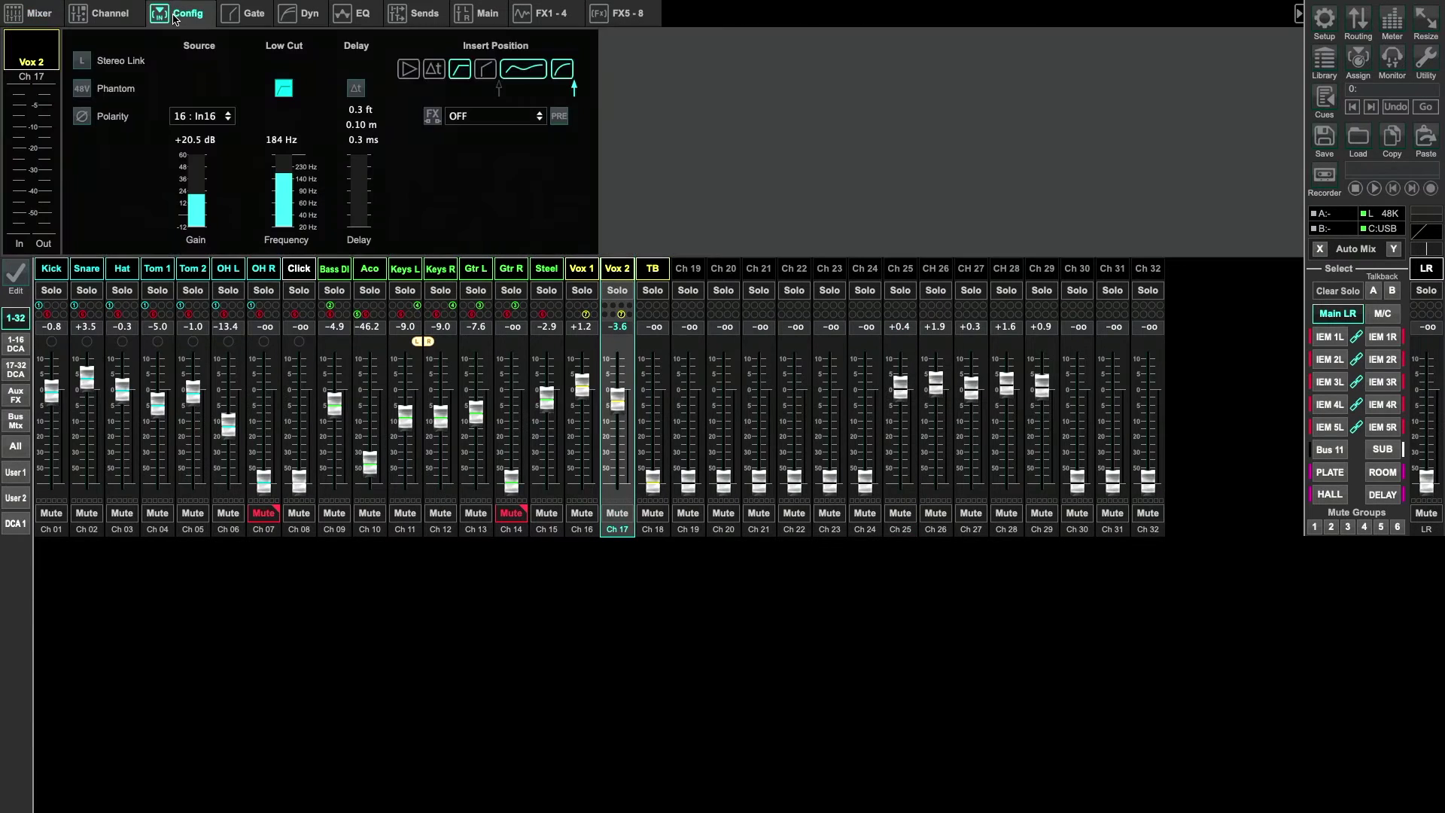
left_click(125, 16)
left_click(39, 53)
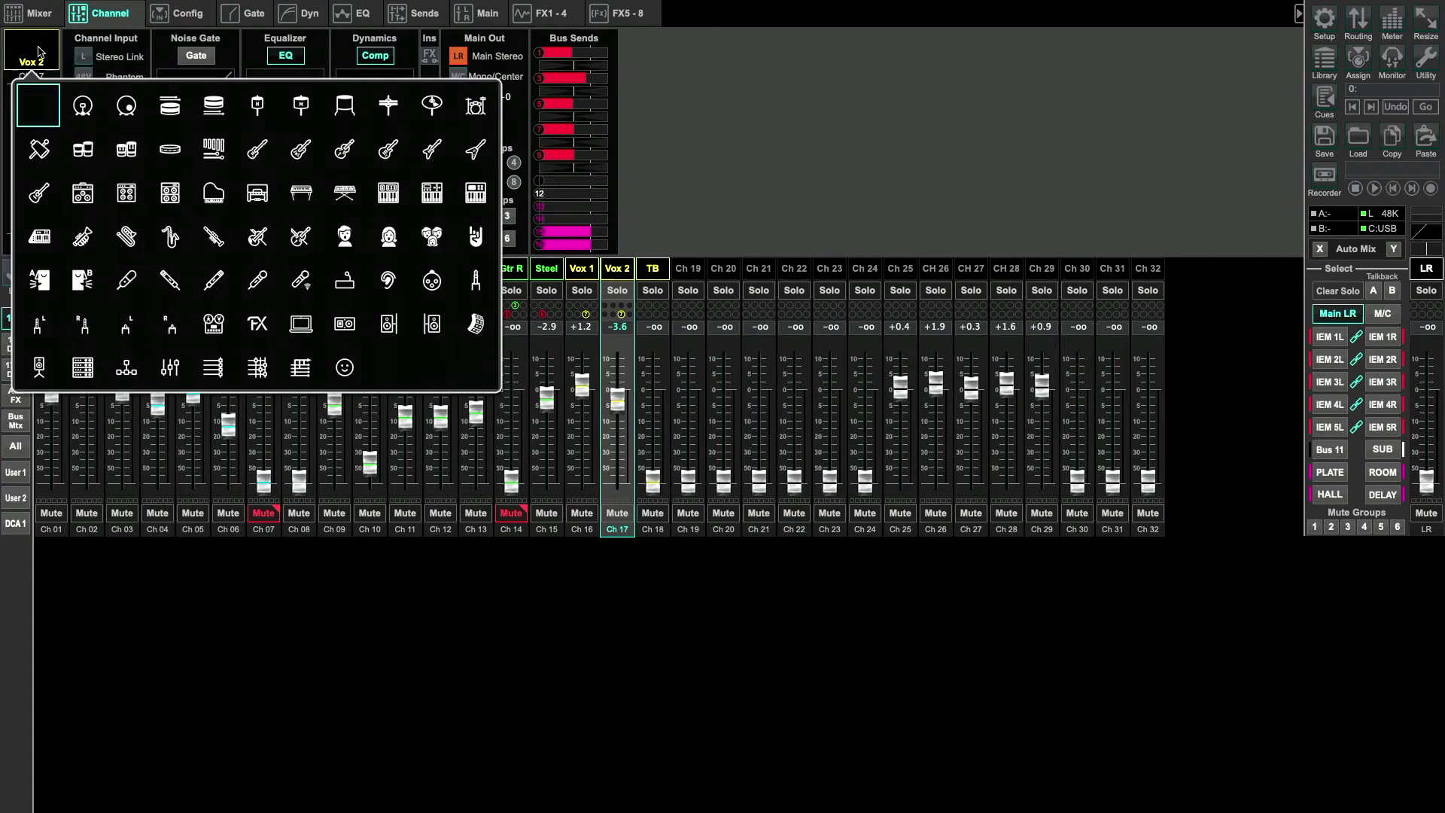
left_click(40, 53)
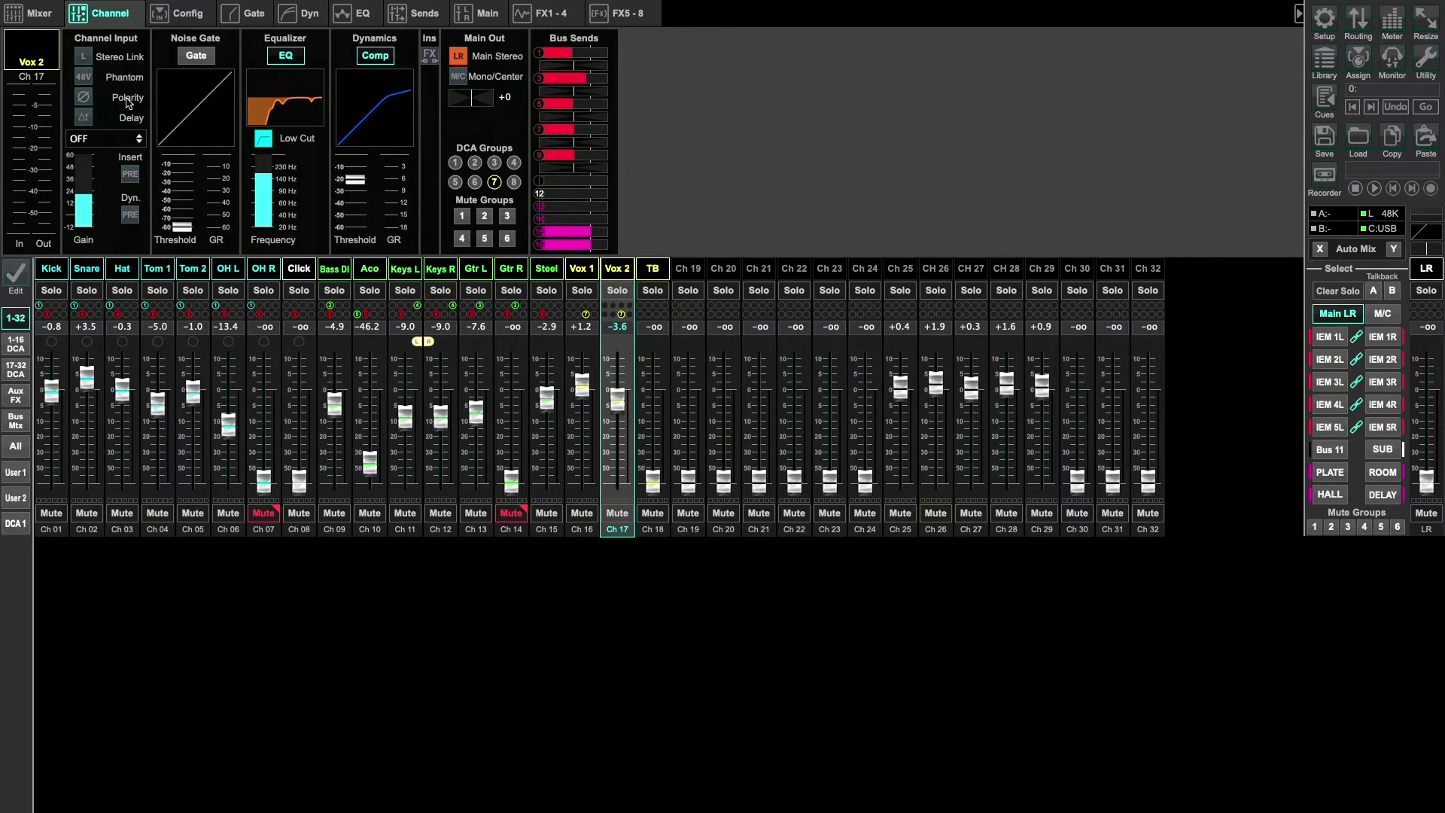
left_click(194, 15)
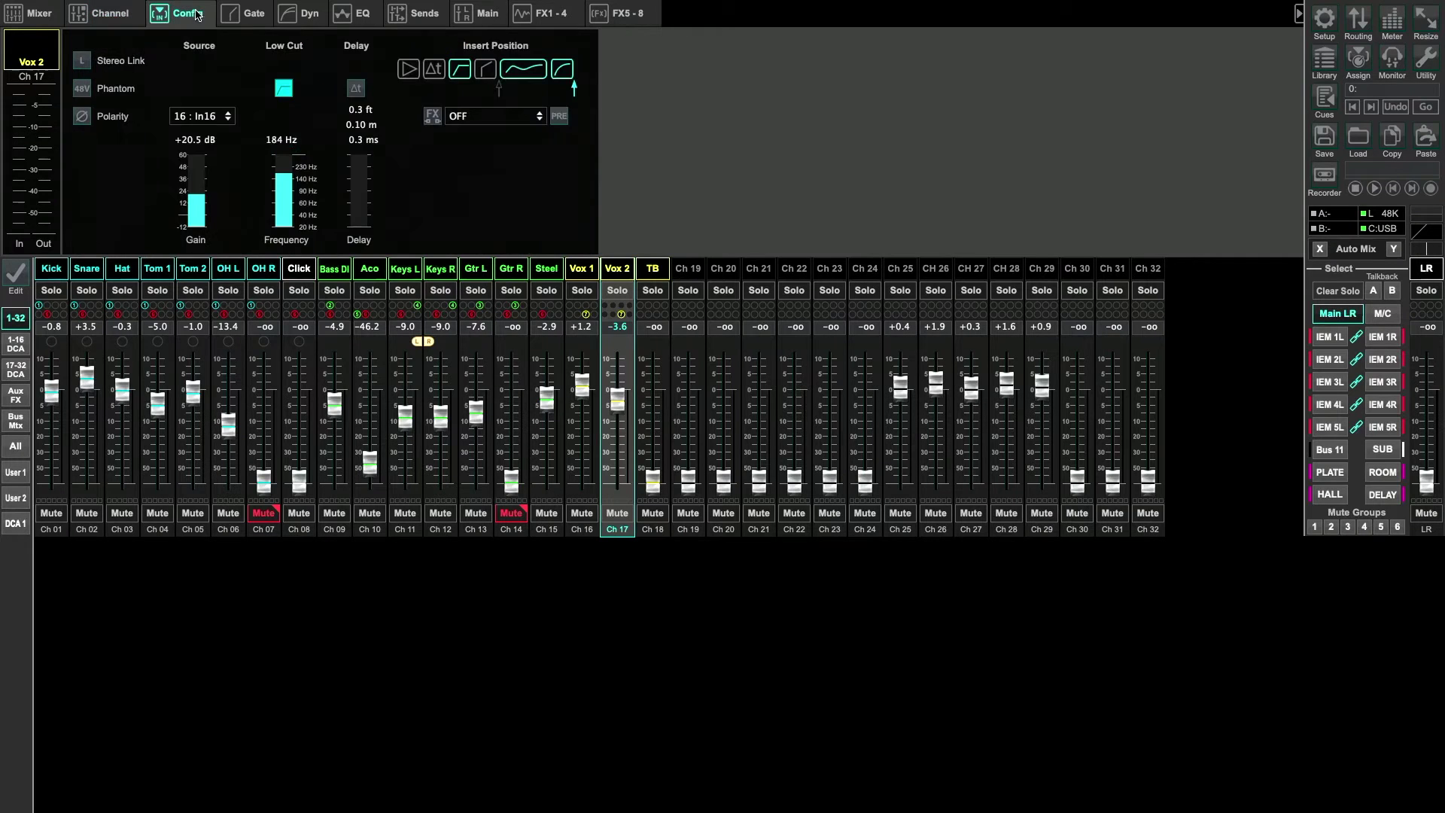
left_click(33, 13)
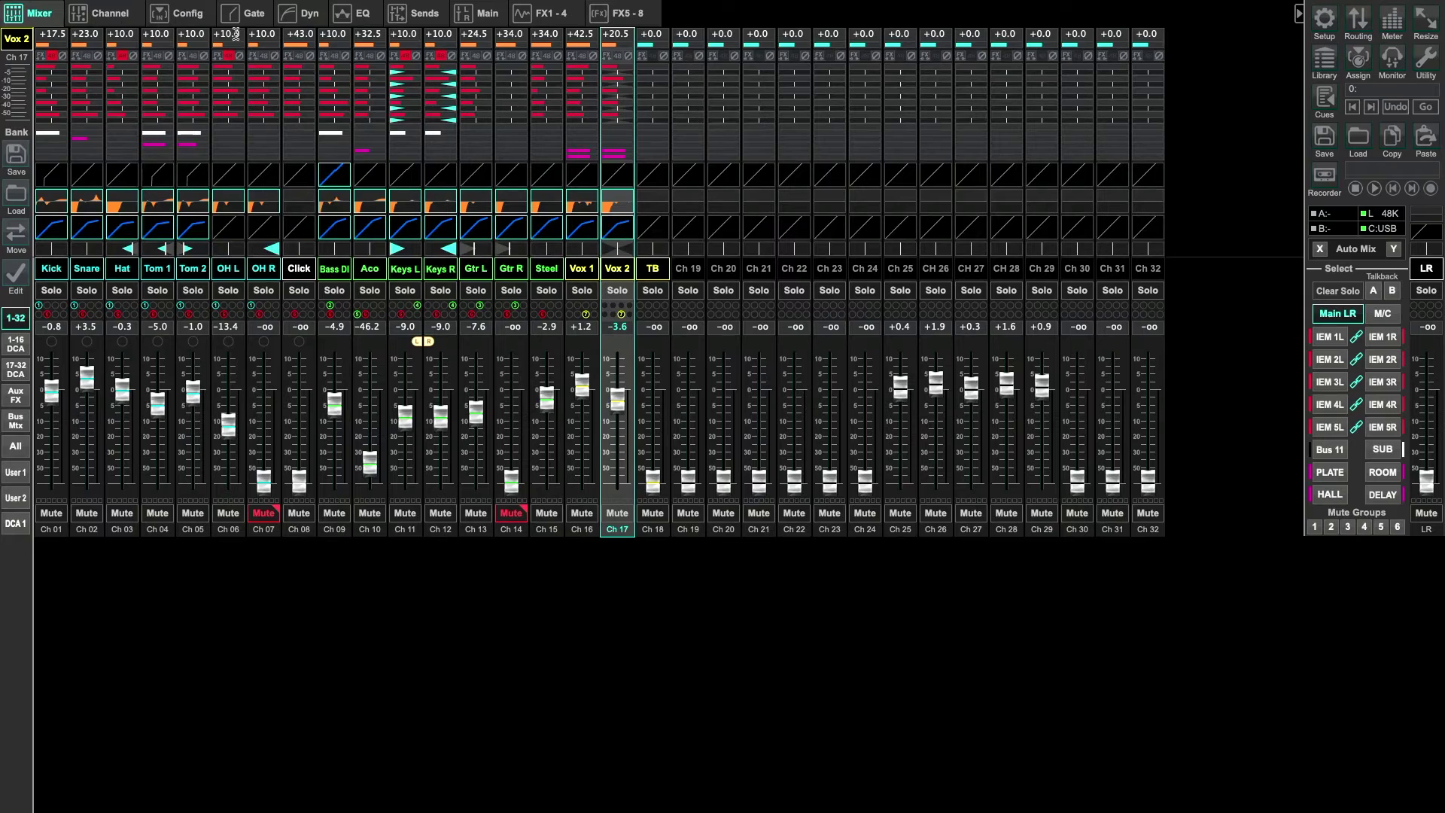
Name channel 17 'Click' and channel 18 'Guide', clearing an accidental solo on 18
left_click(27, 42)
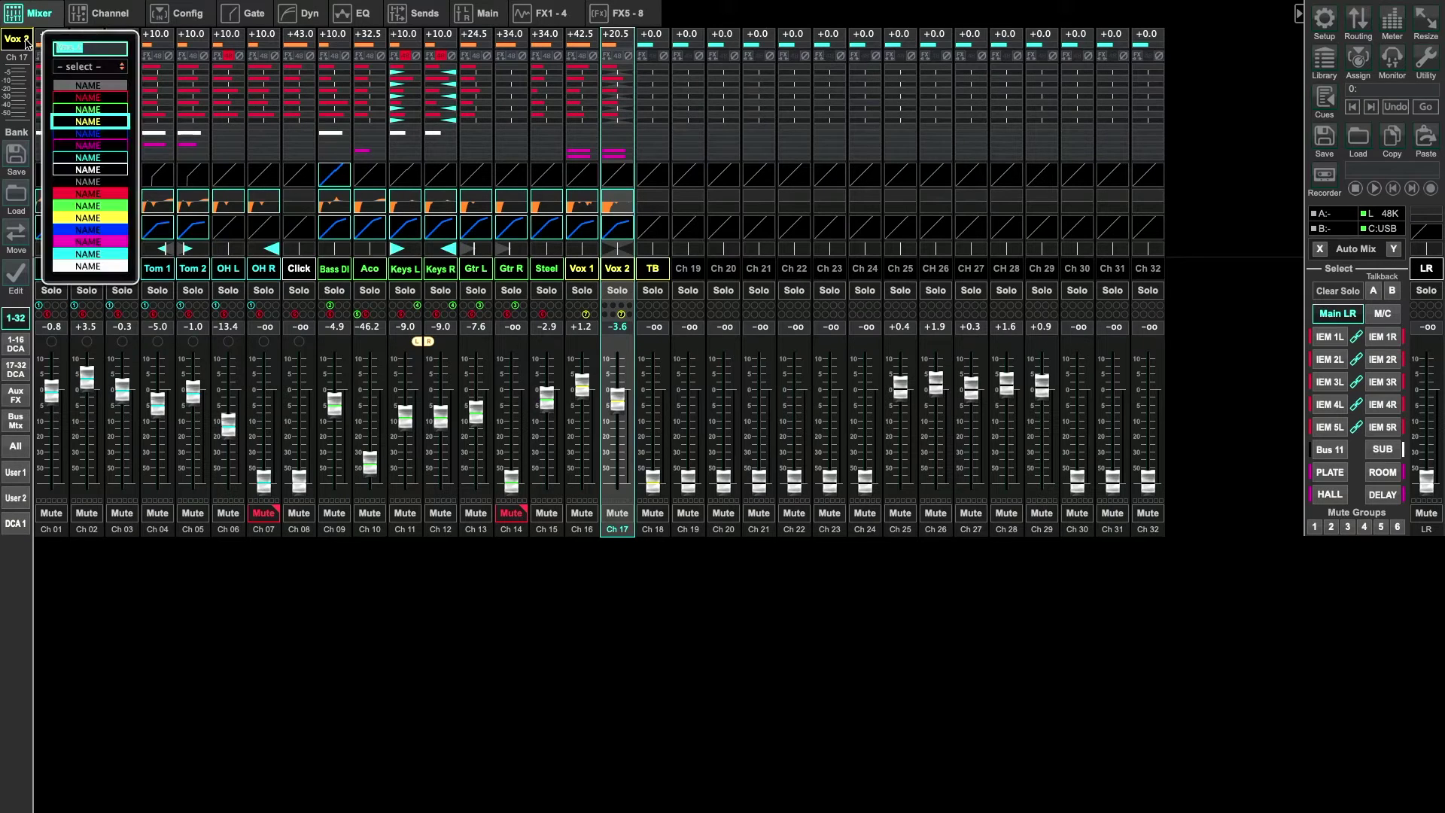
left_click(12, 37)
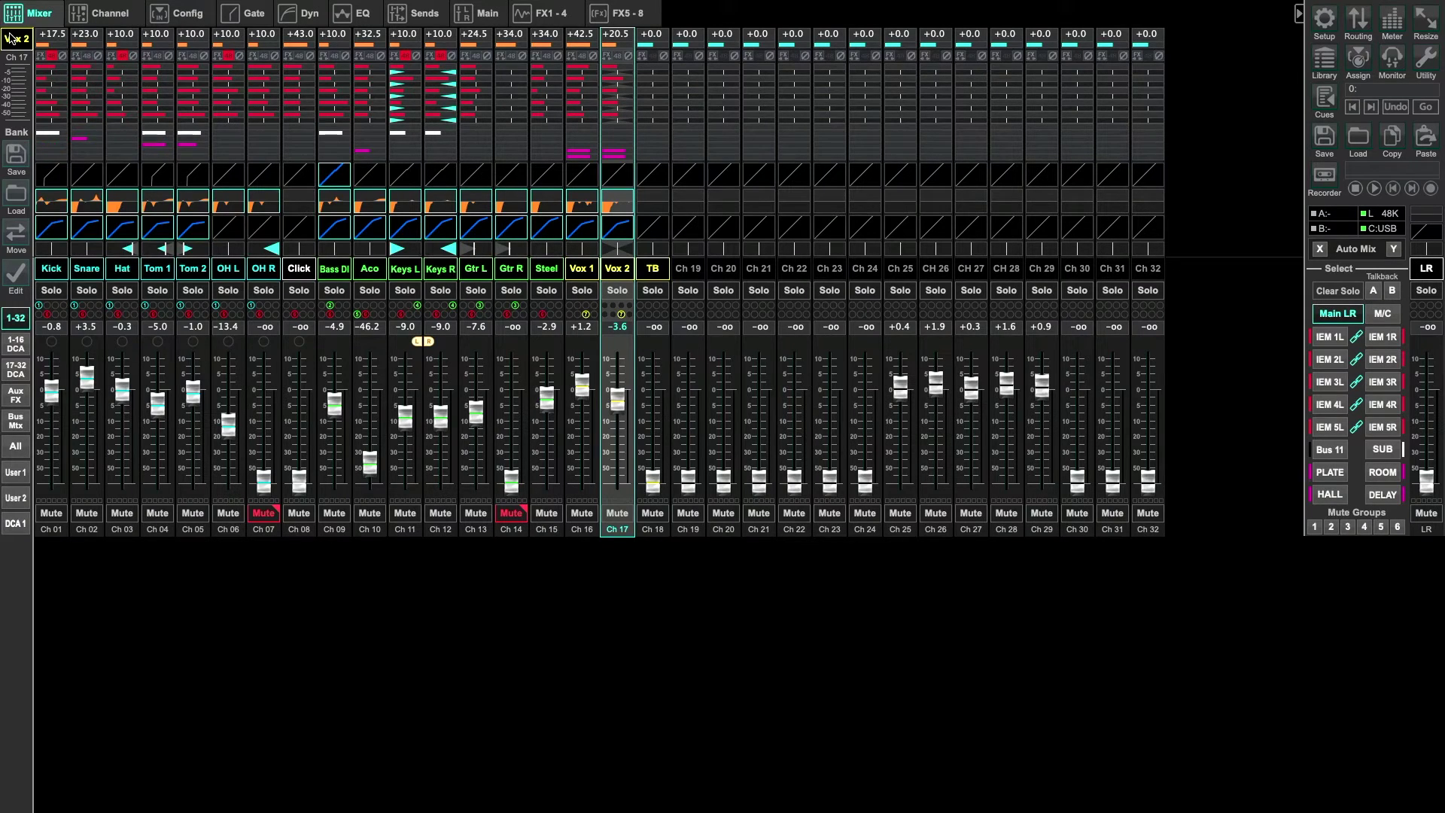
left_click(24, 41)
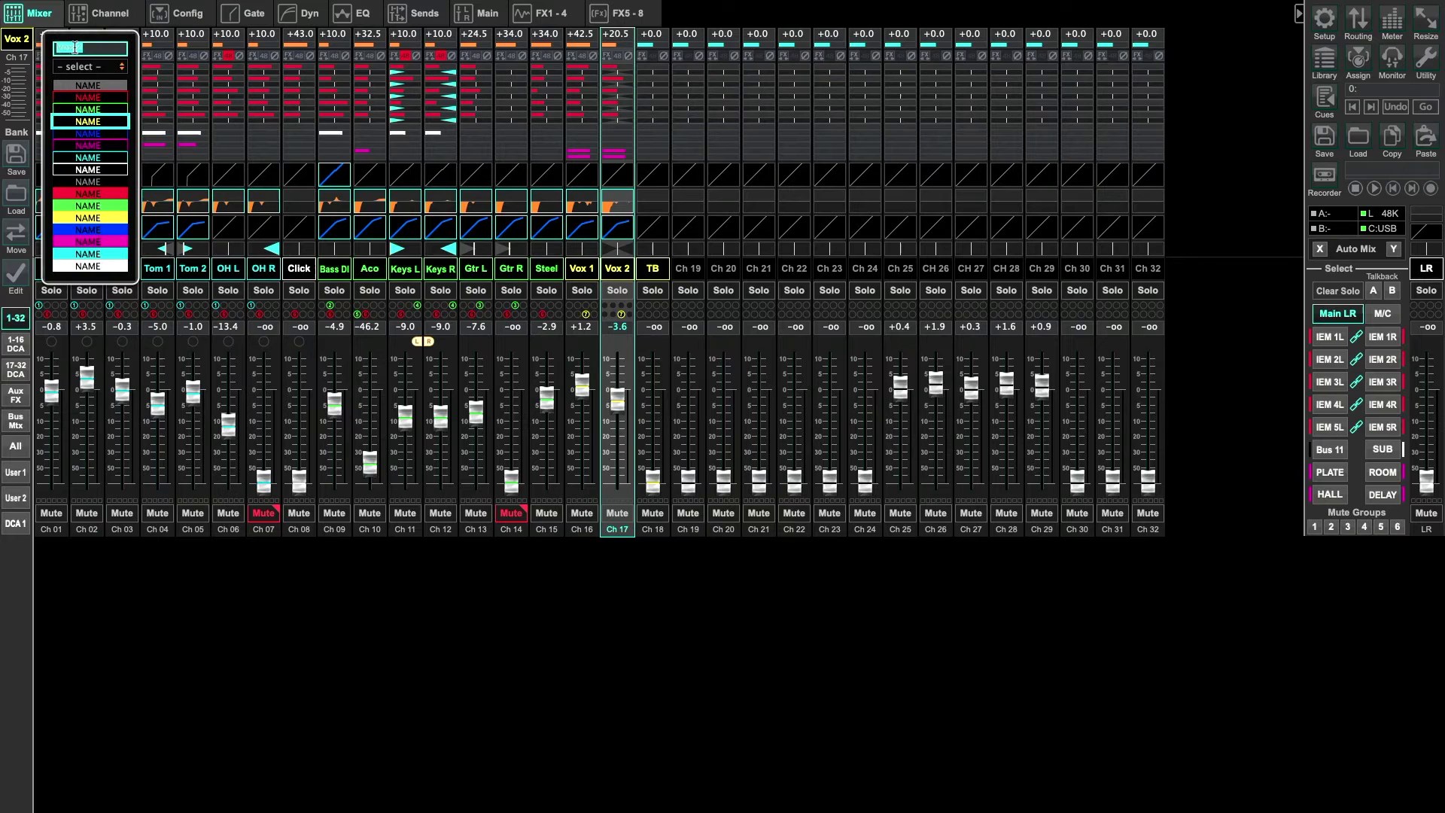
type("Click")
key("Return")
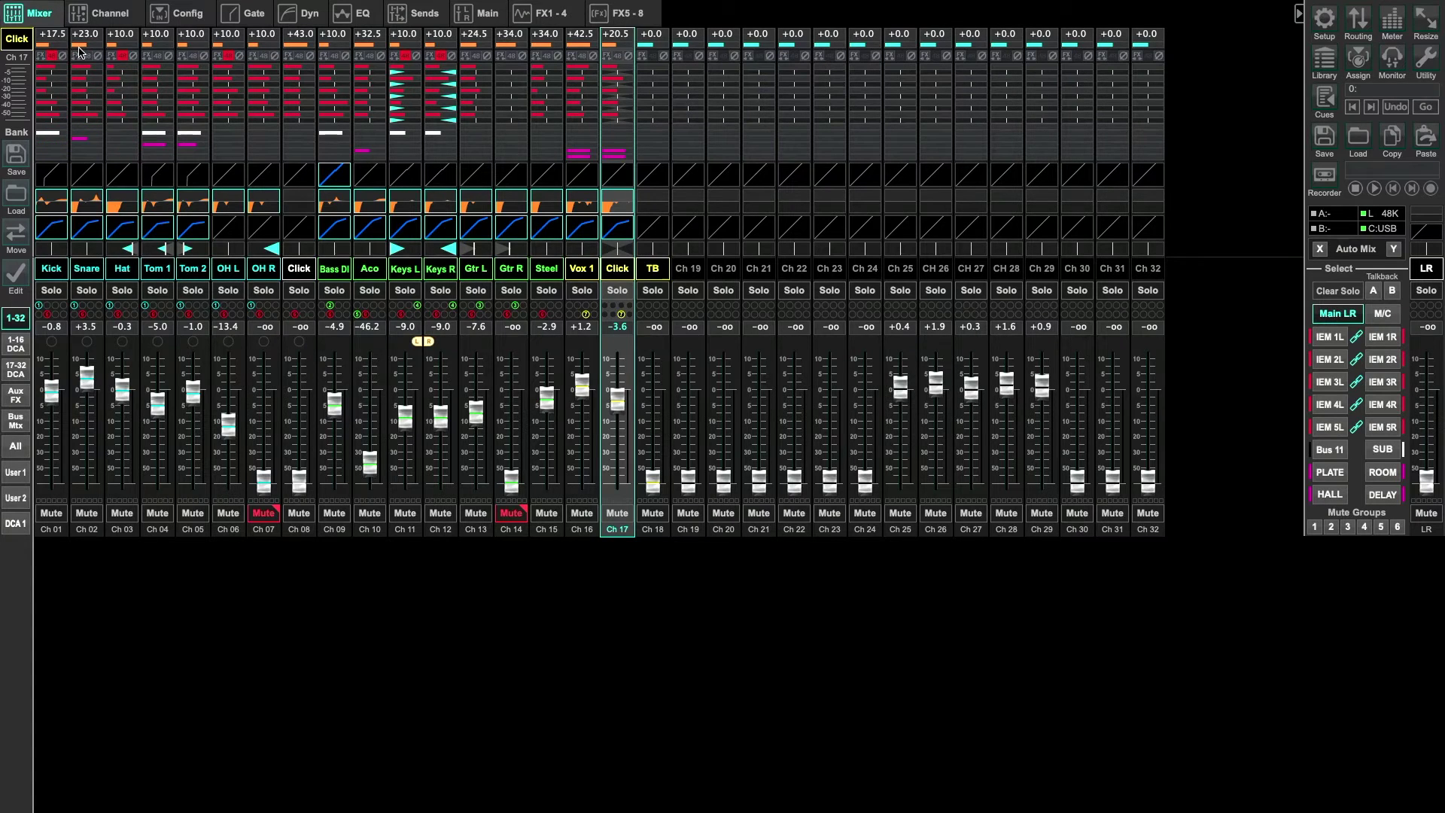
left_click(653, 289)
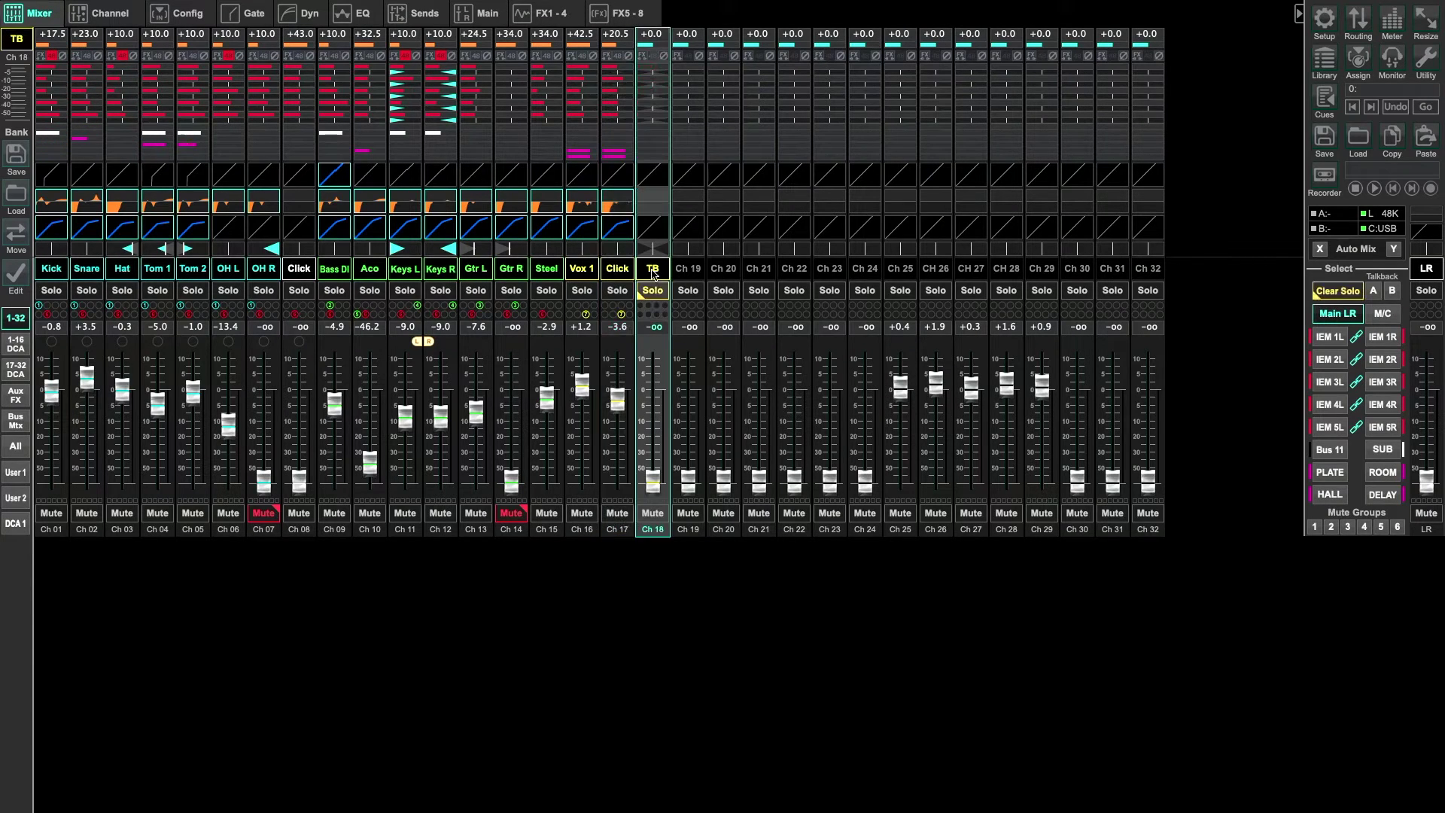
left_click(654, 290)
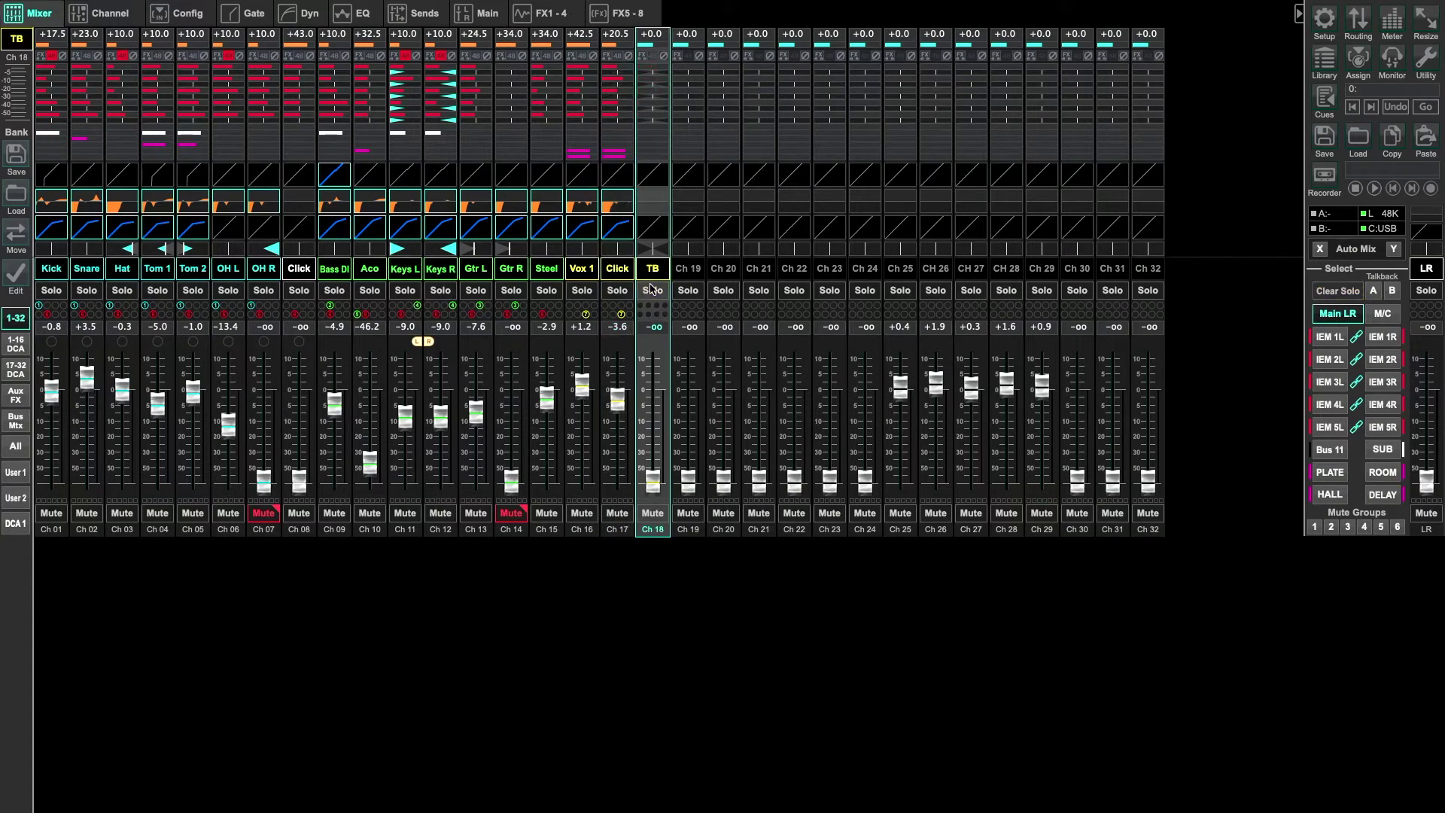
left_click(20, 39)
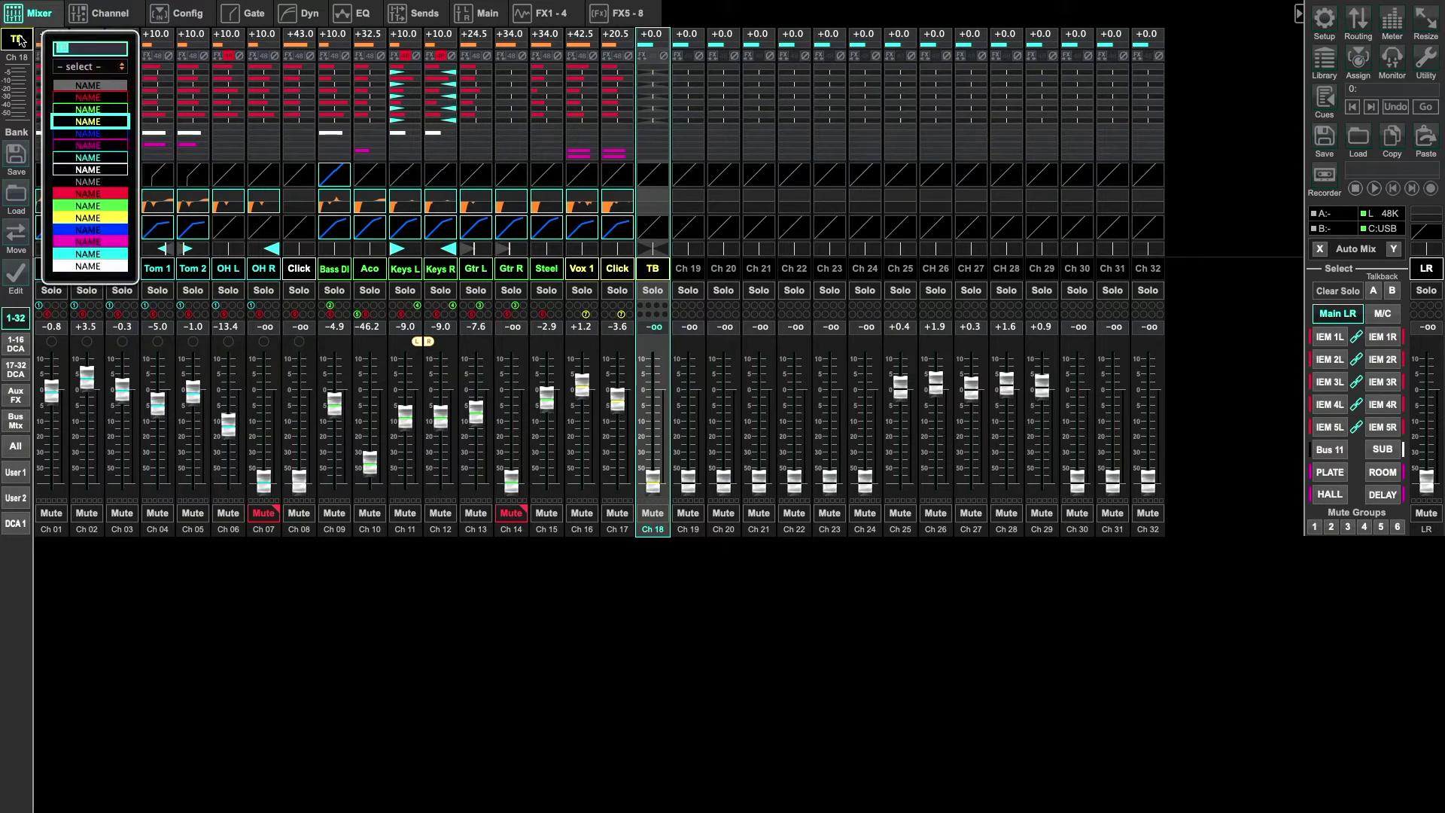
type("Guide")
key("Return")
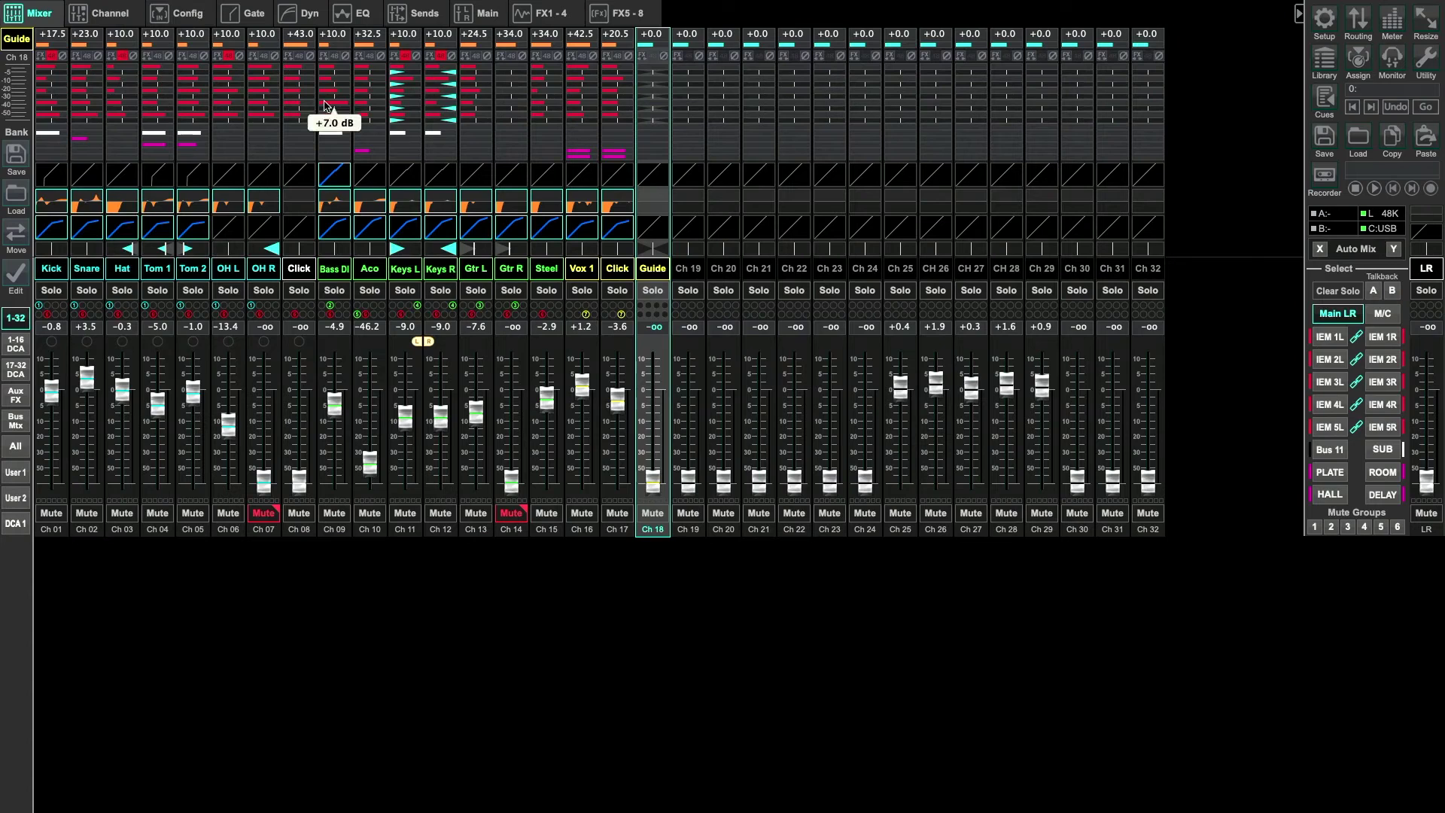
Name channel 19 'Loops 3-4' and channel 20 'Loops 5-6'
left_click(687, 267)
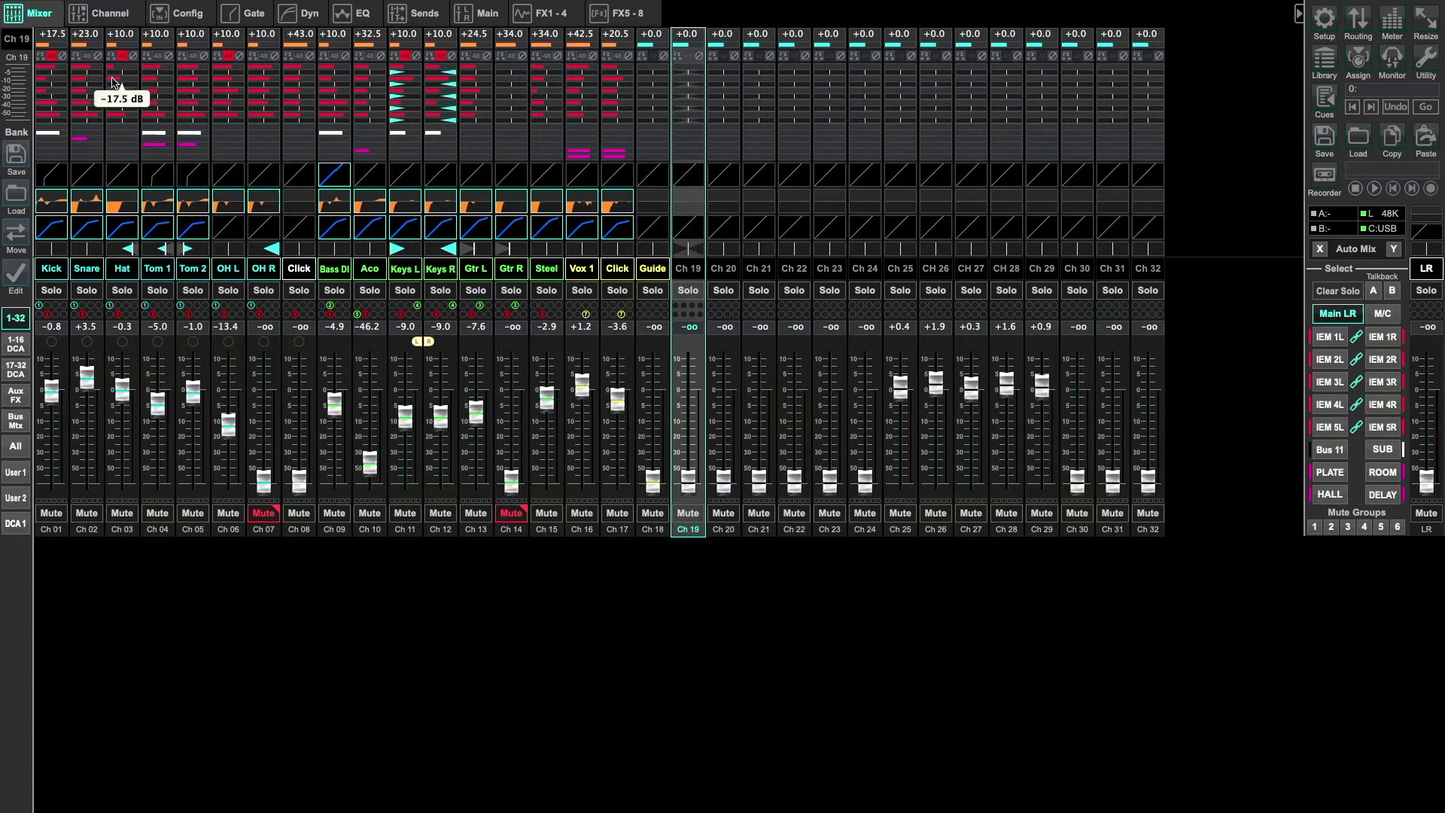
left_click(20, 39)
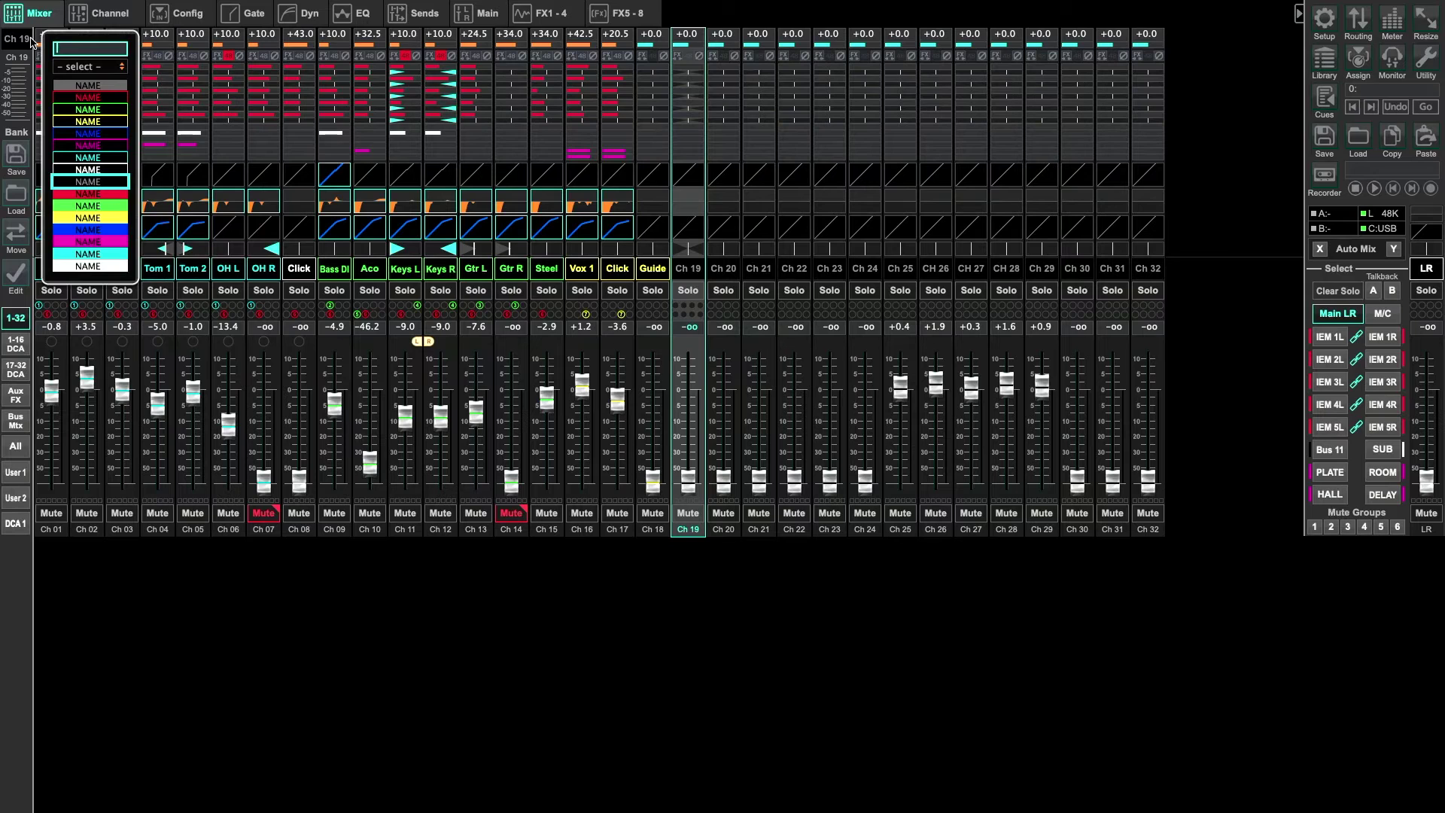
type("Loops 1")
key("BackSpace")
key("Return")
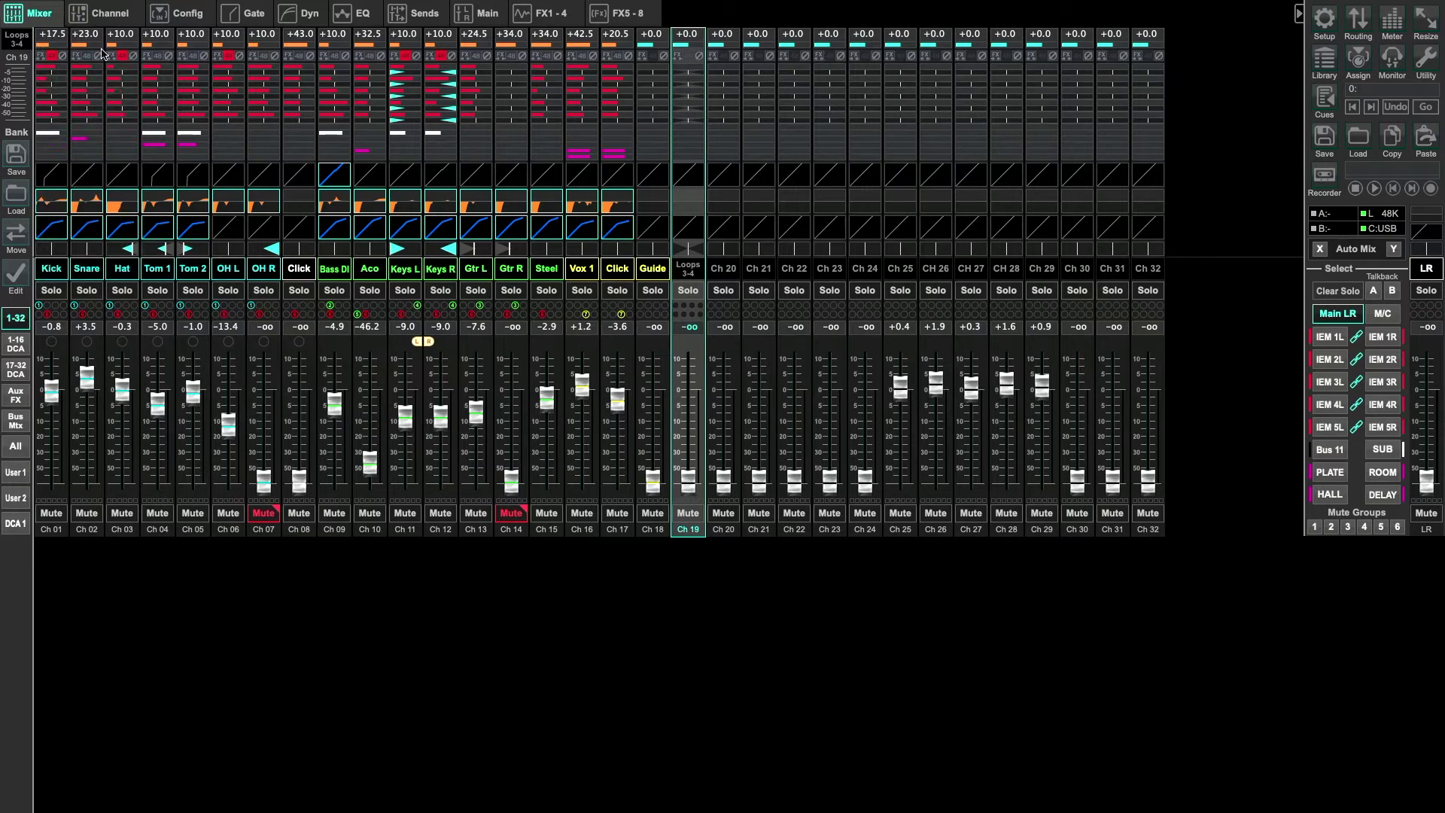
left_click(720, 269)
left_click(17, 41)
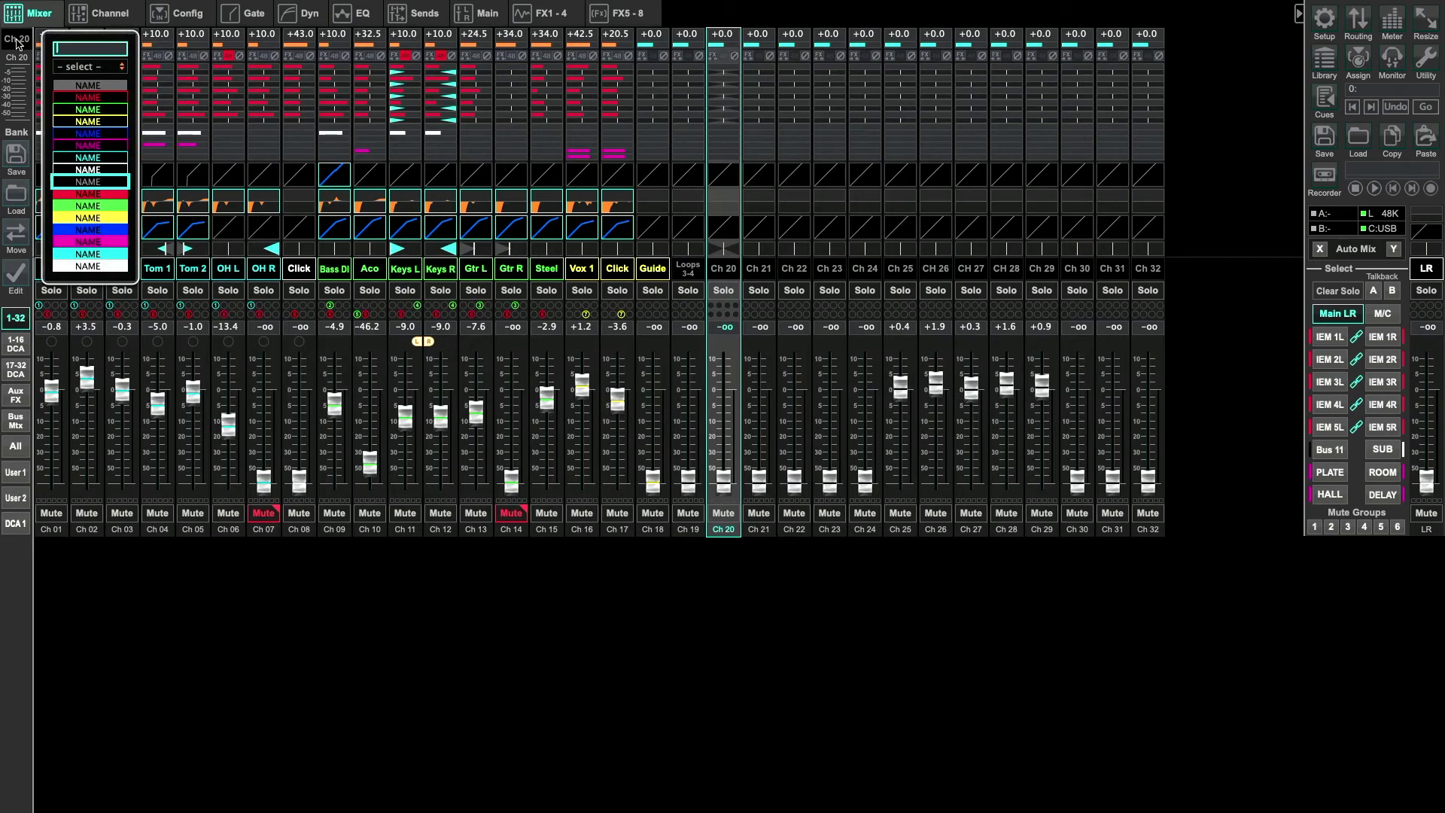
type("Loops 5-6")
key("Return")
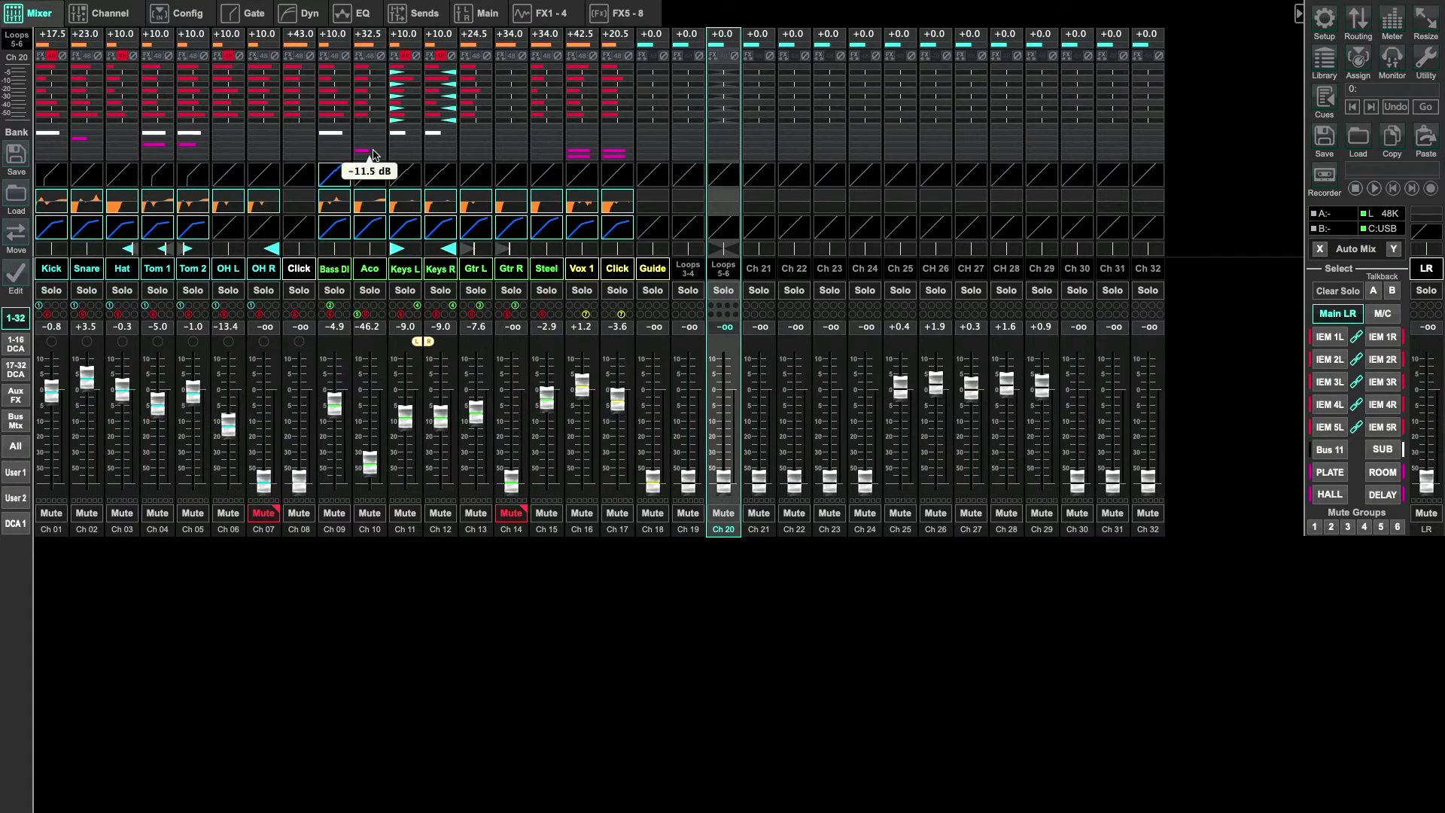
Name channel 21 'Loops 7-8' and start typing channel 22's name
left_click(778, 271)
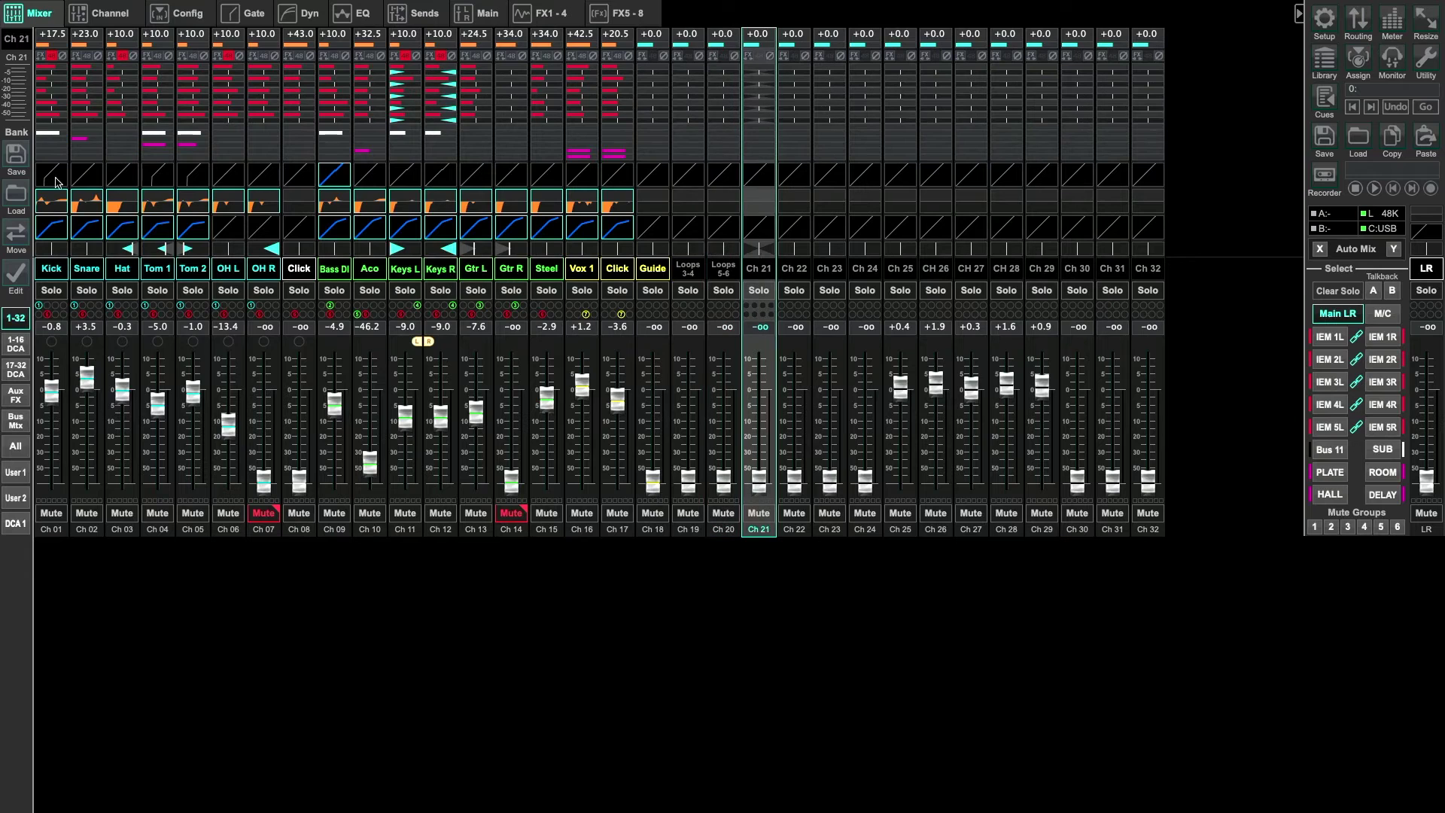
left_click(22, 41)
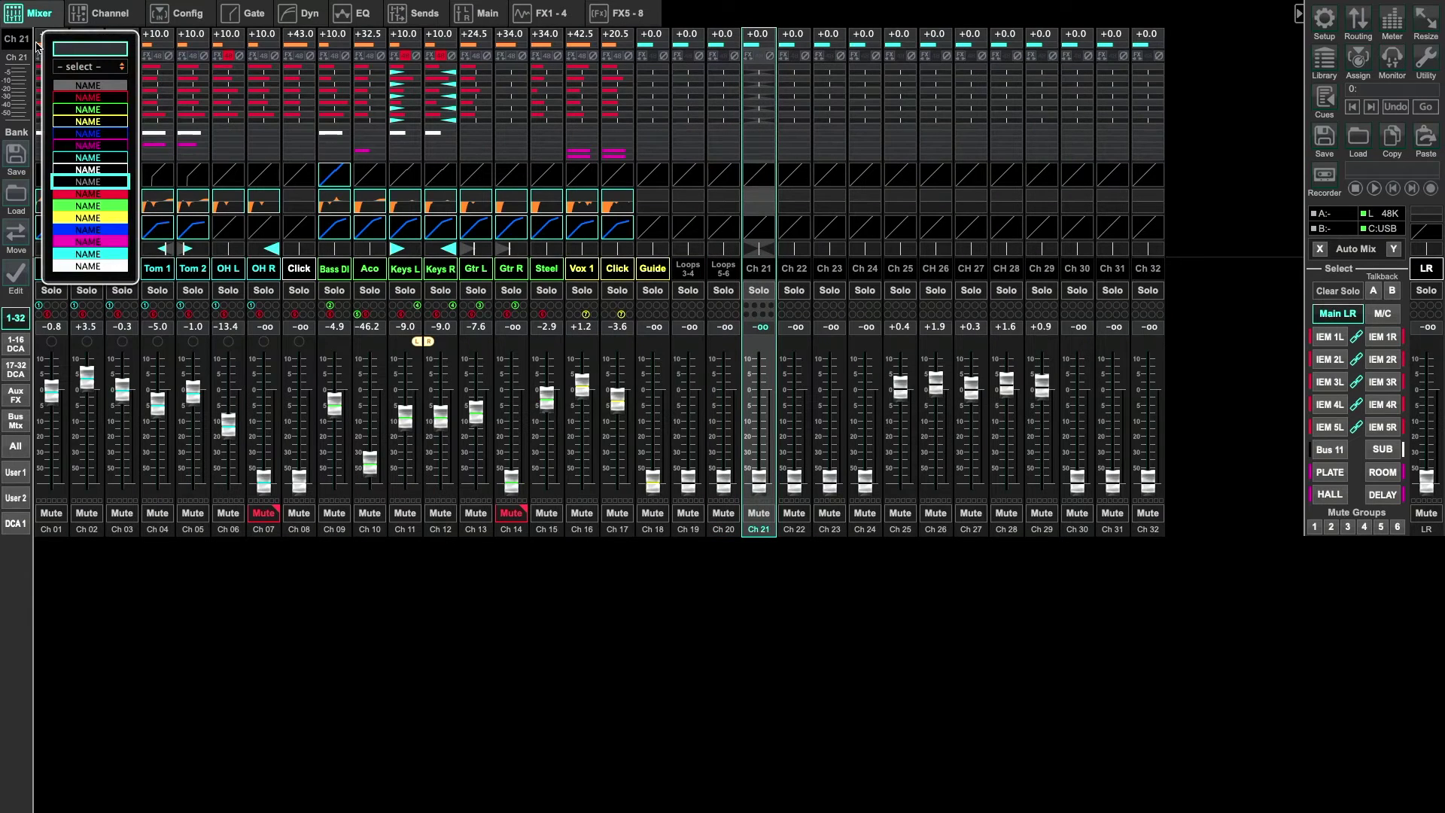
type("Loops 7-8")
key("Return")
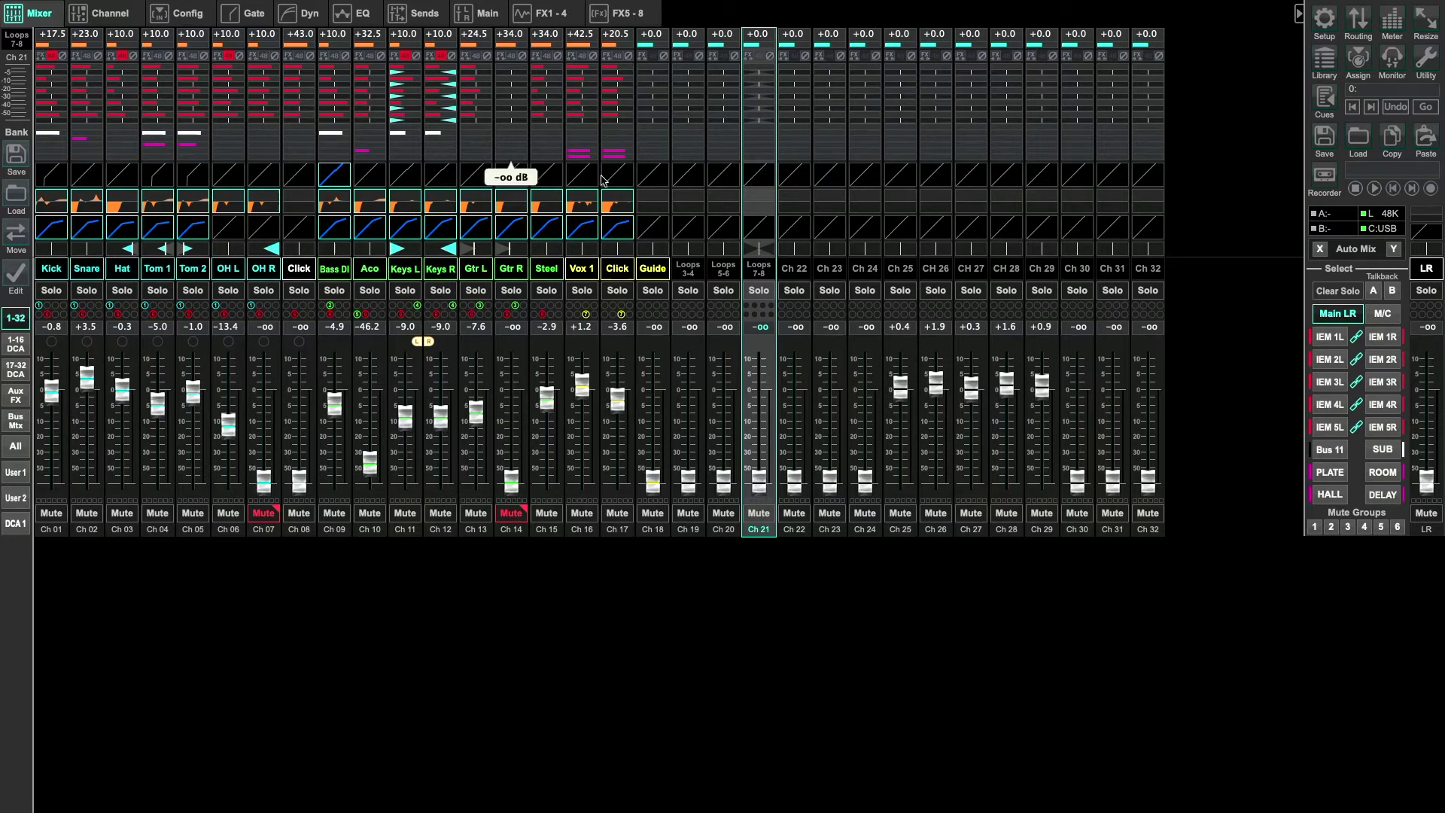
left_click(793, 275)
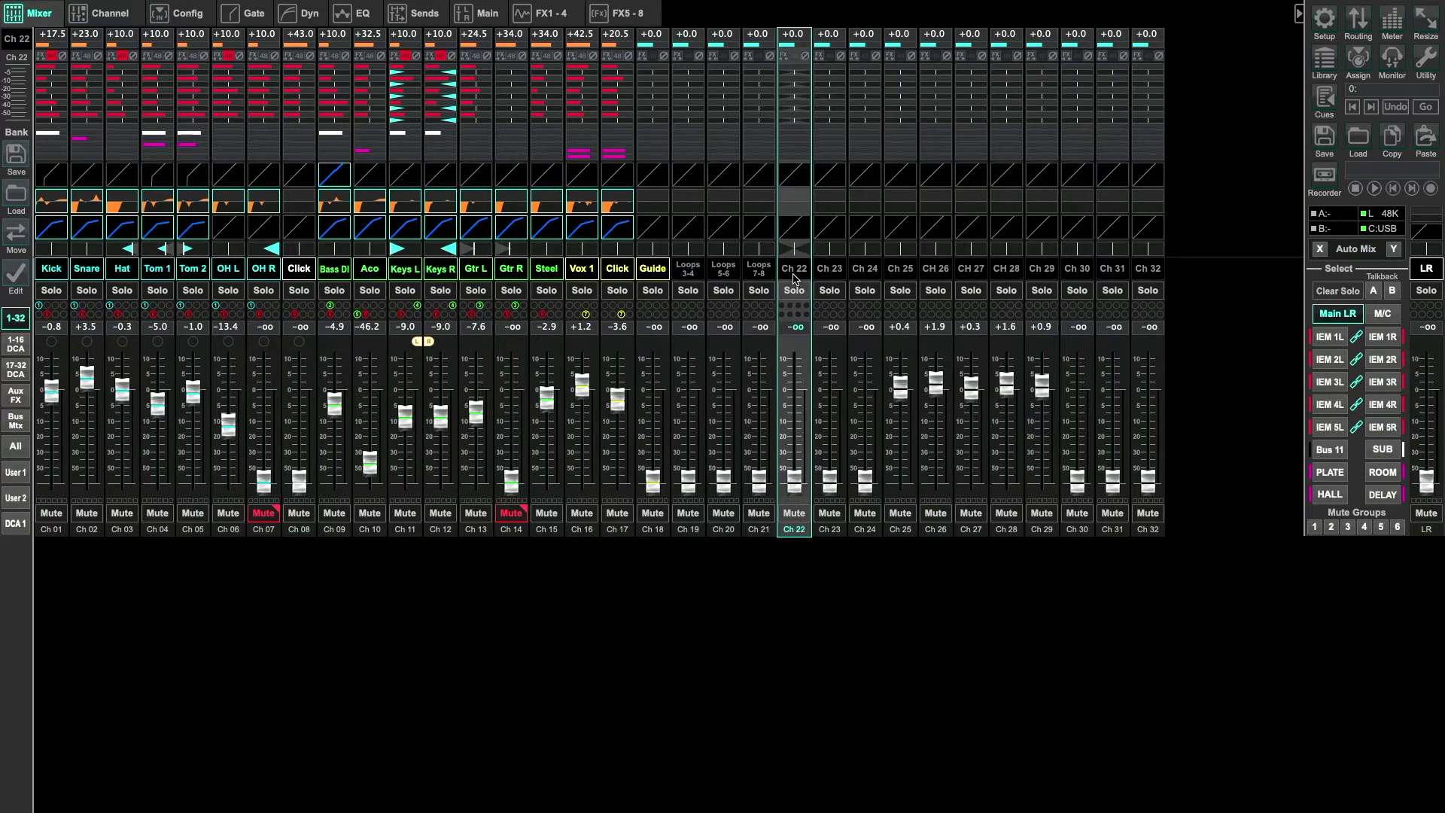
left_click(24, 39)
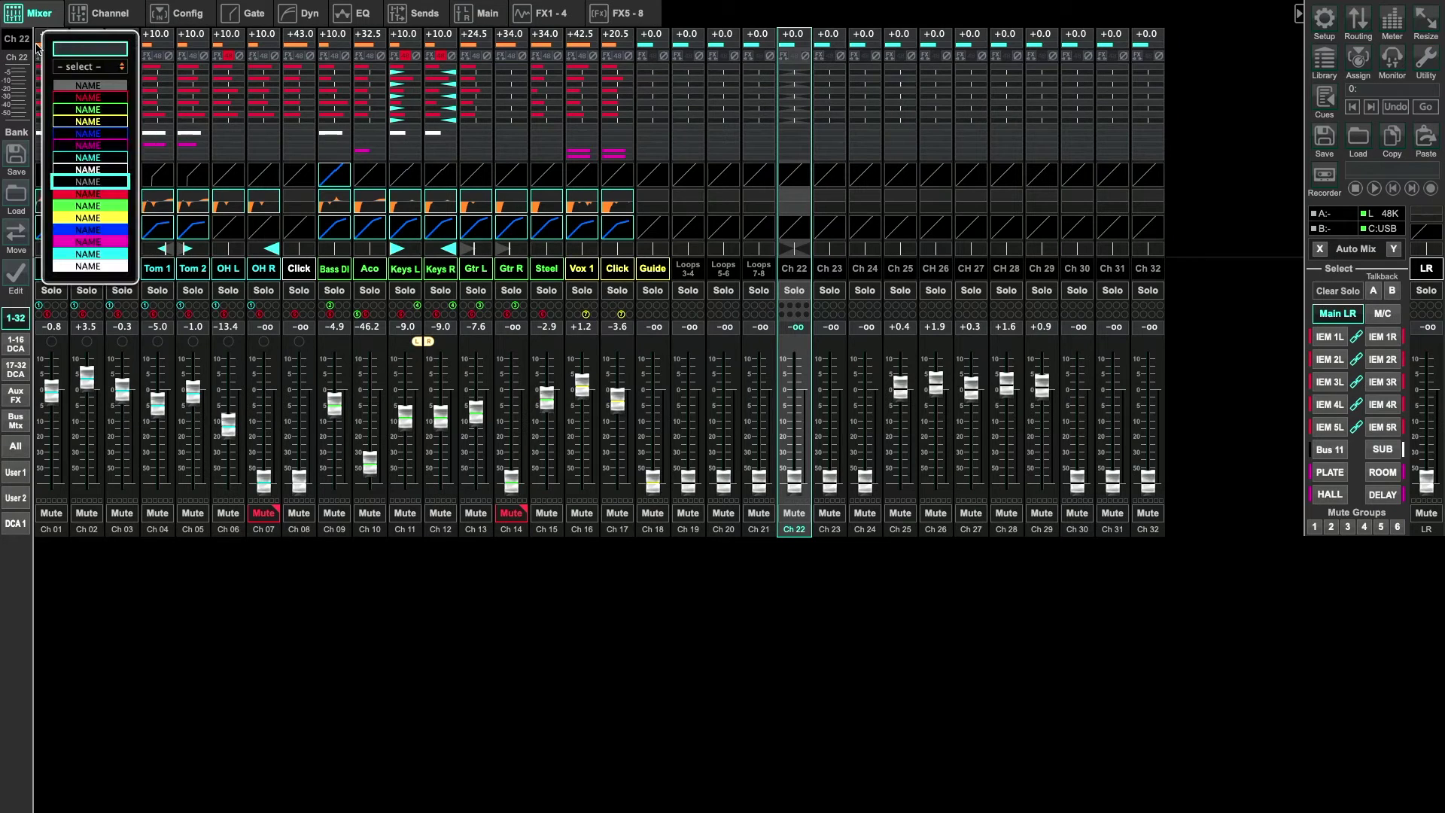
type("Loops 9-10")
Finish naming channel 22 'Loops 9-10', then stereo-link channel 19 with channel 20
key("Return")
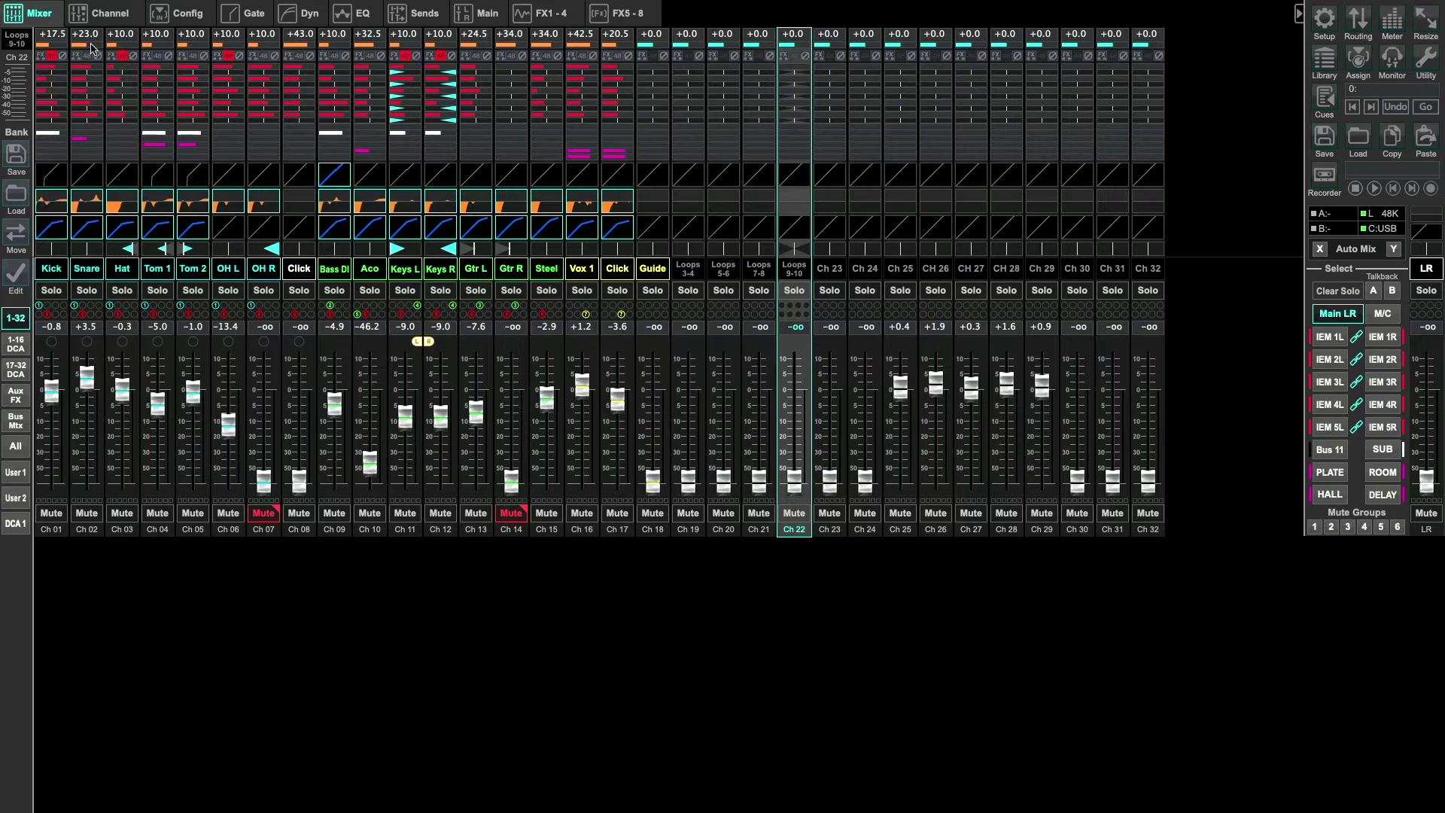
left_click(698, 269)
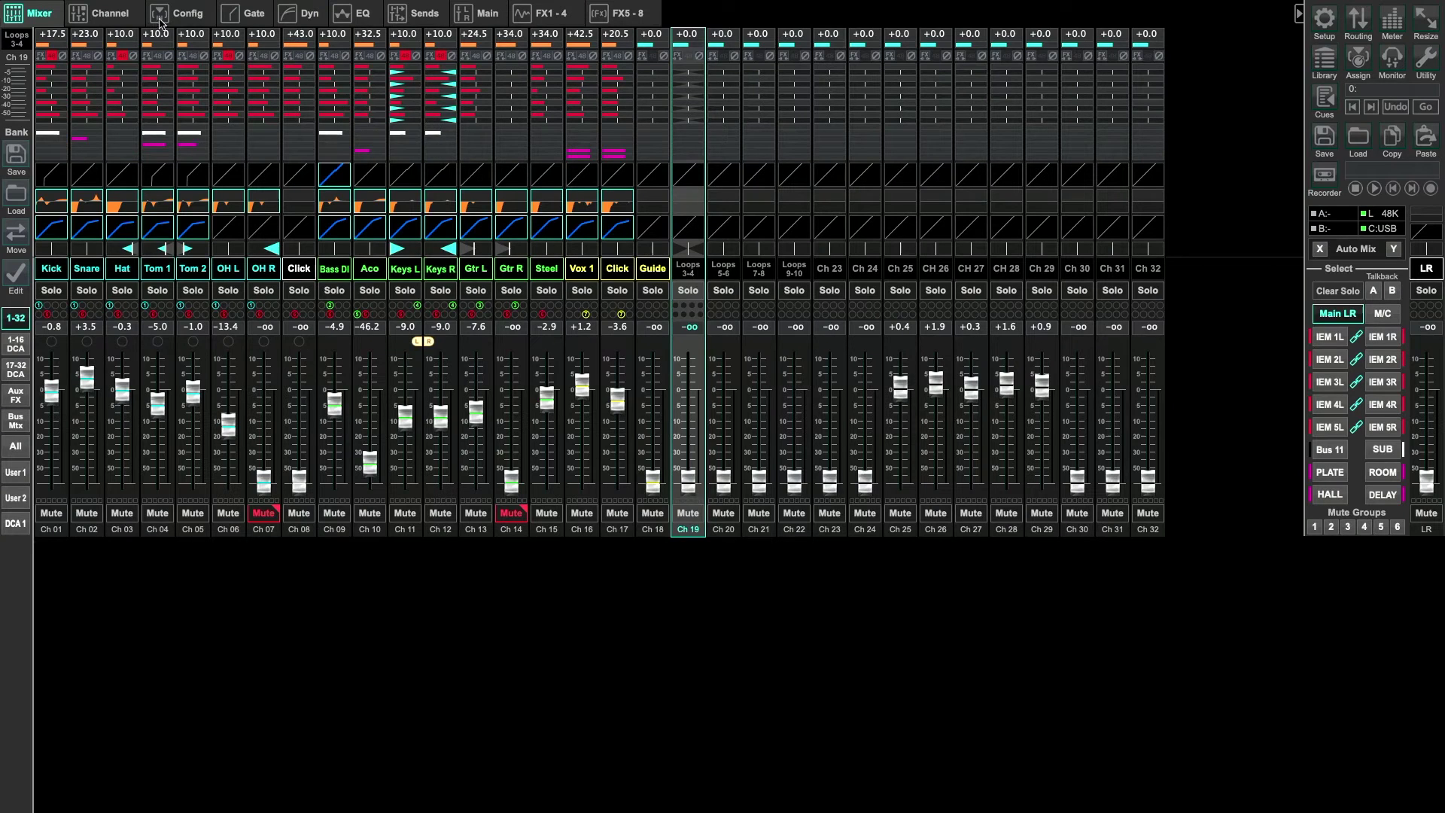
left_click(132, 16)
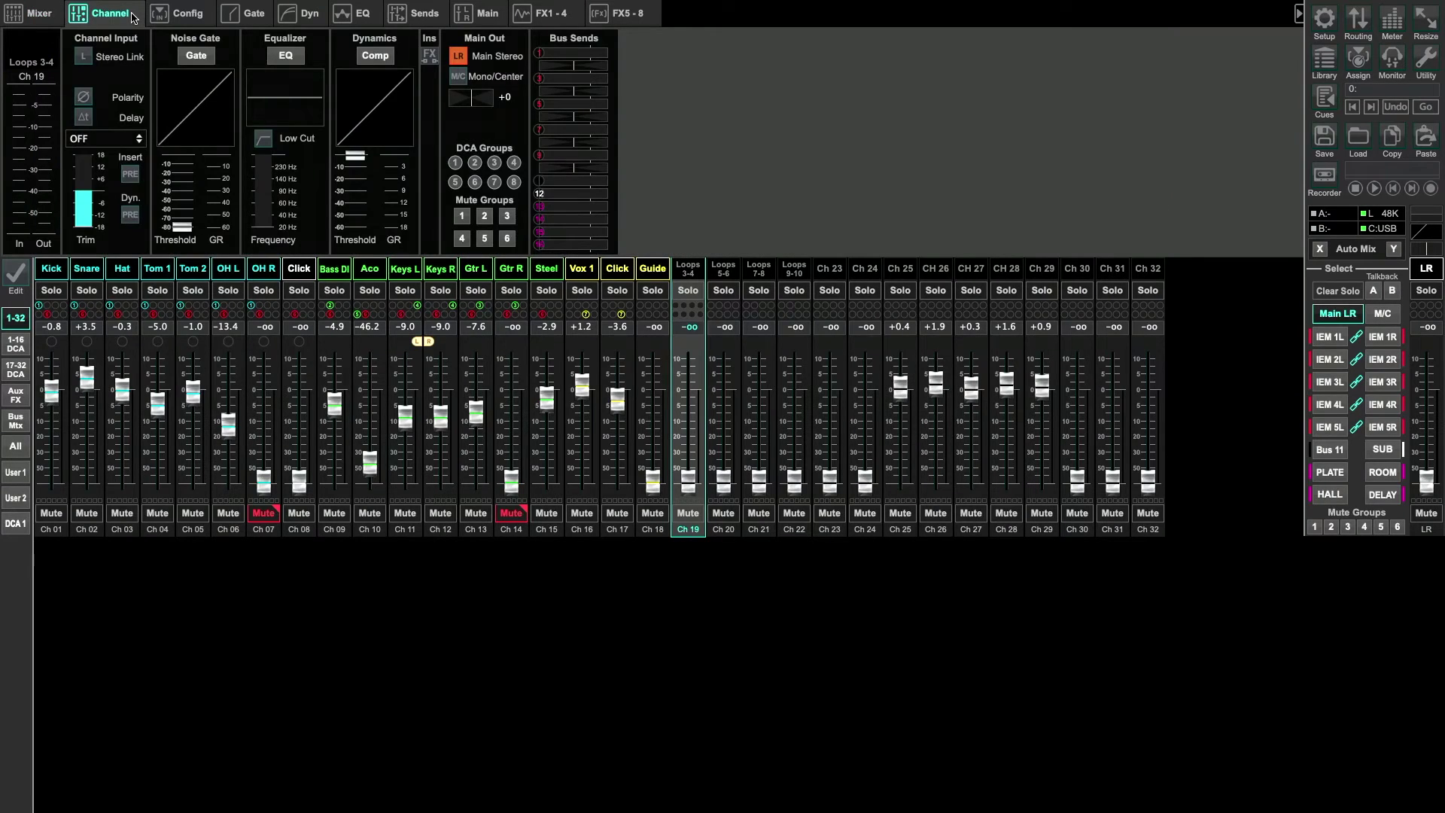
left_click(84, 58)
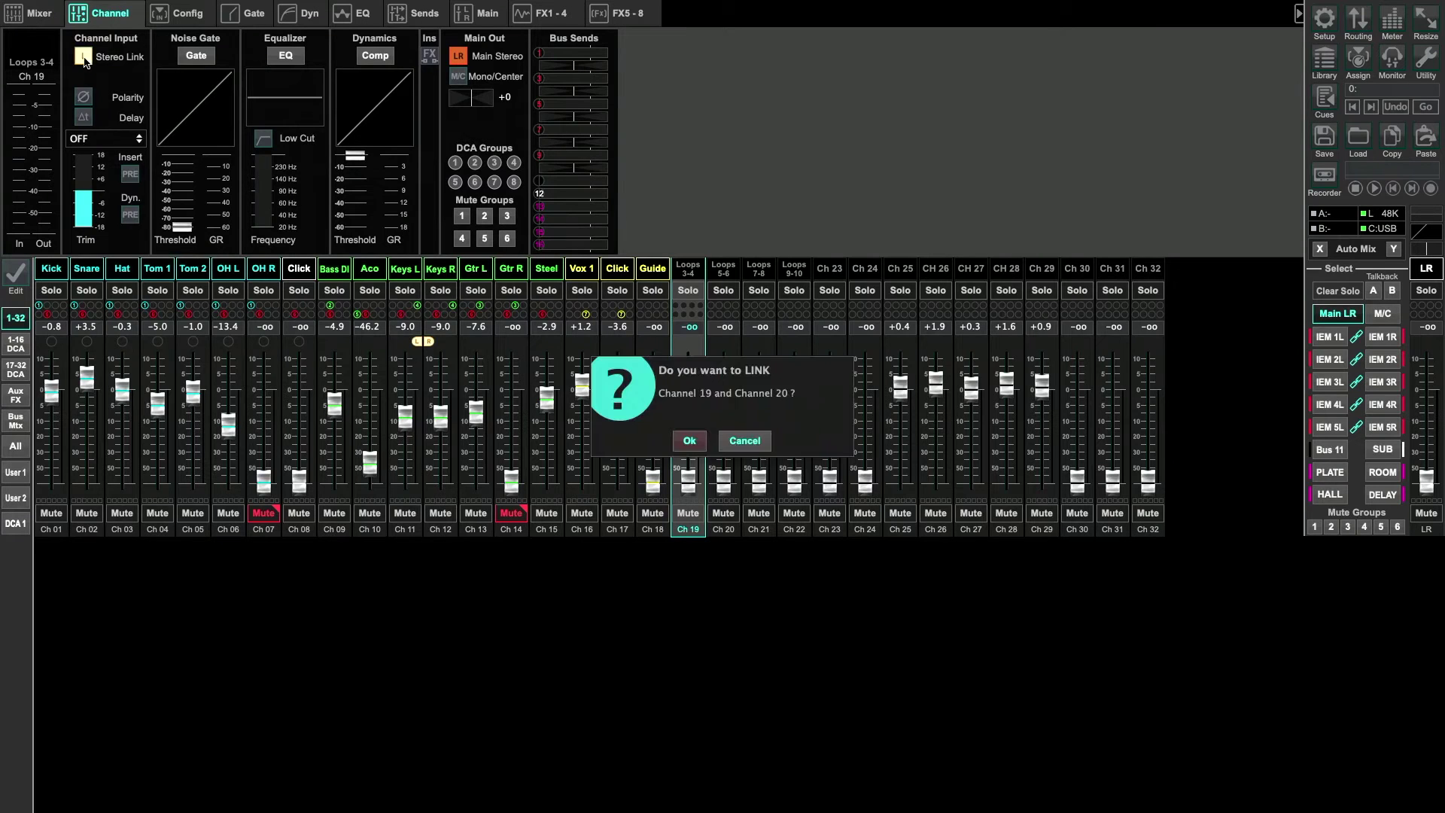
left_click(690, 441)
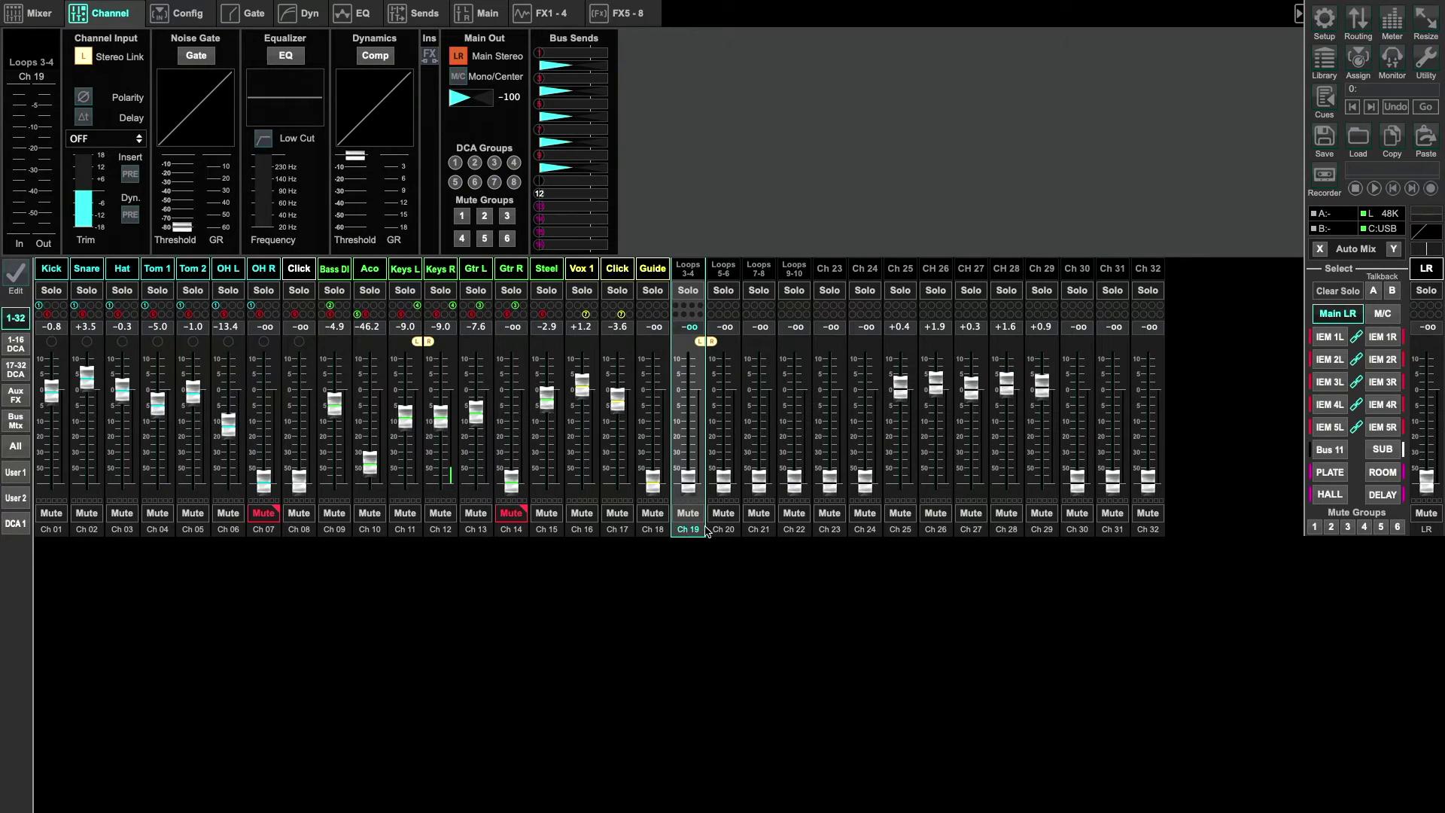
Raise the linked 19–20 faders and rename channel 19 to 'Loops 3'
left_click_drag(688, 479, 693, 464)
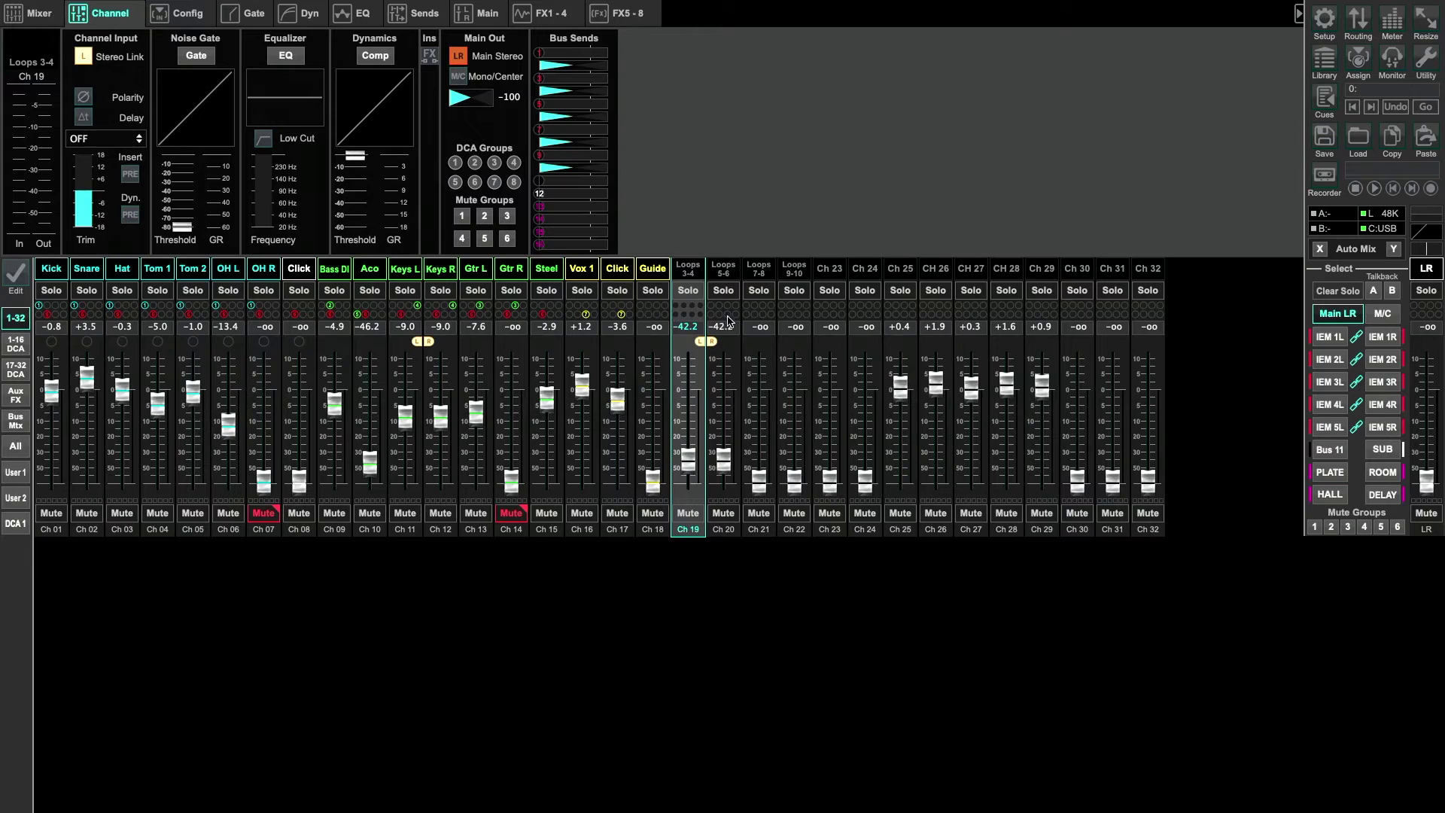
double_click(688, 271)
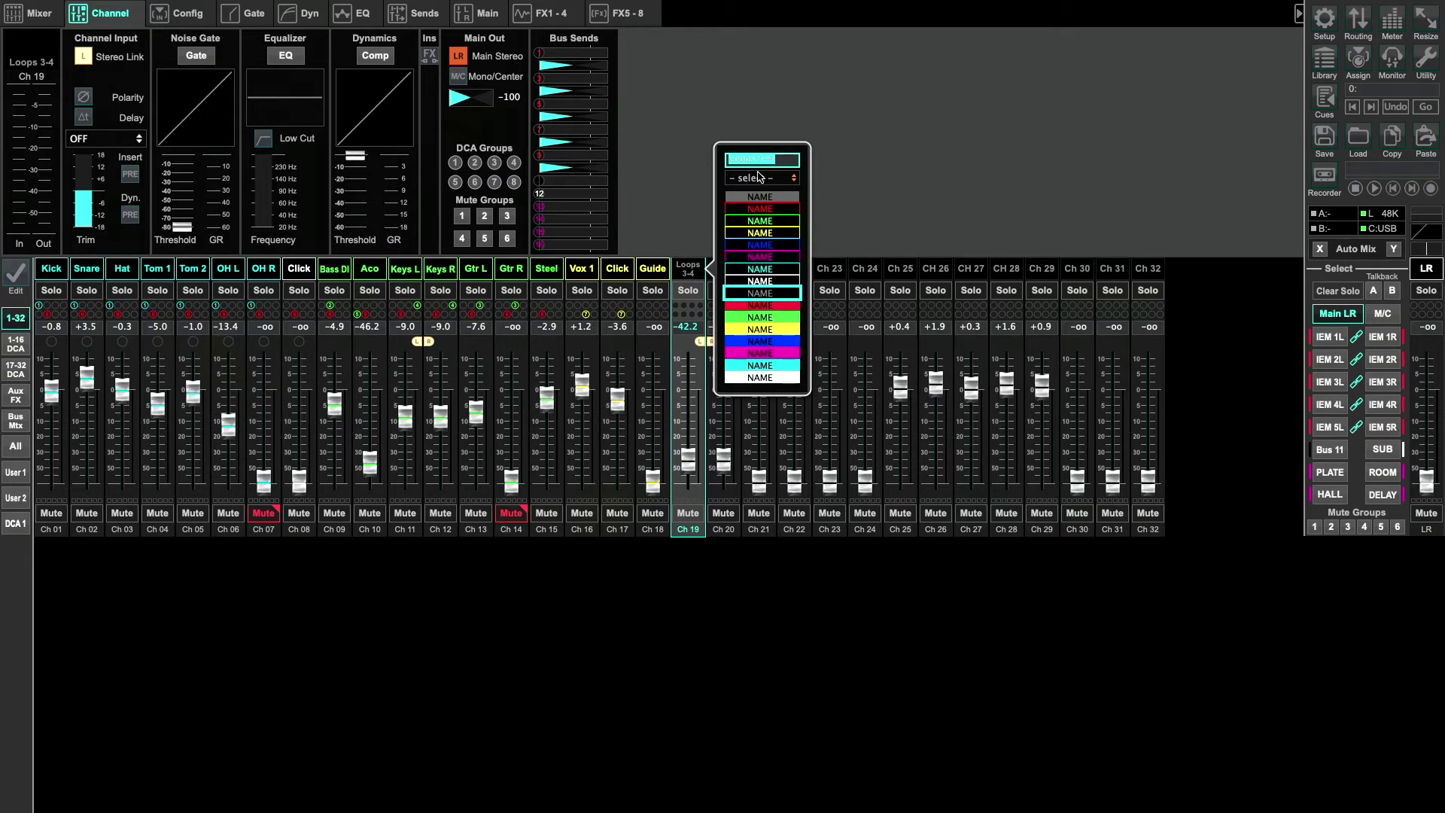
type("Loop 3")
key("Return")
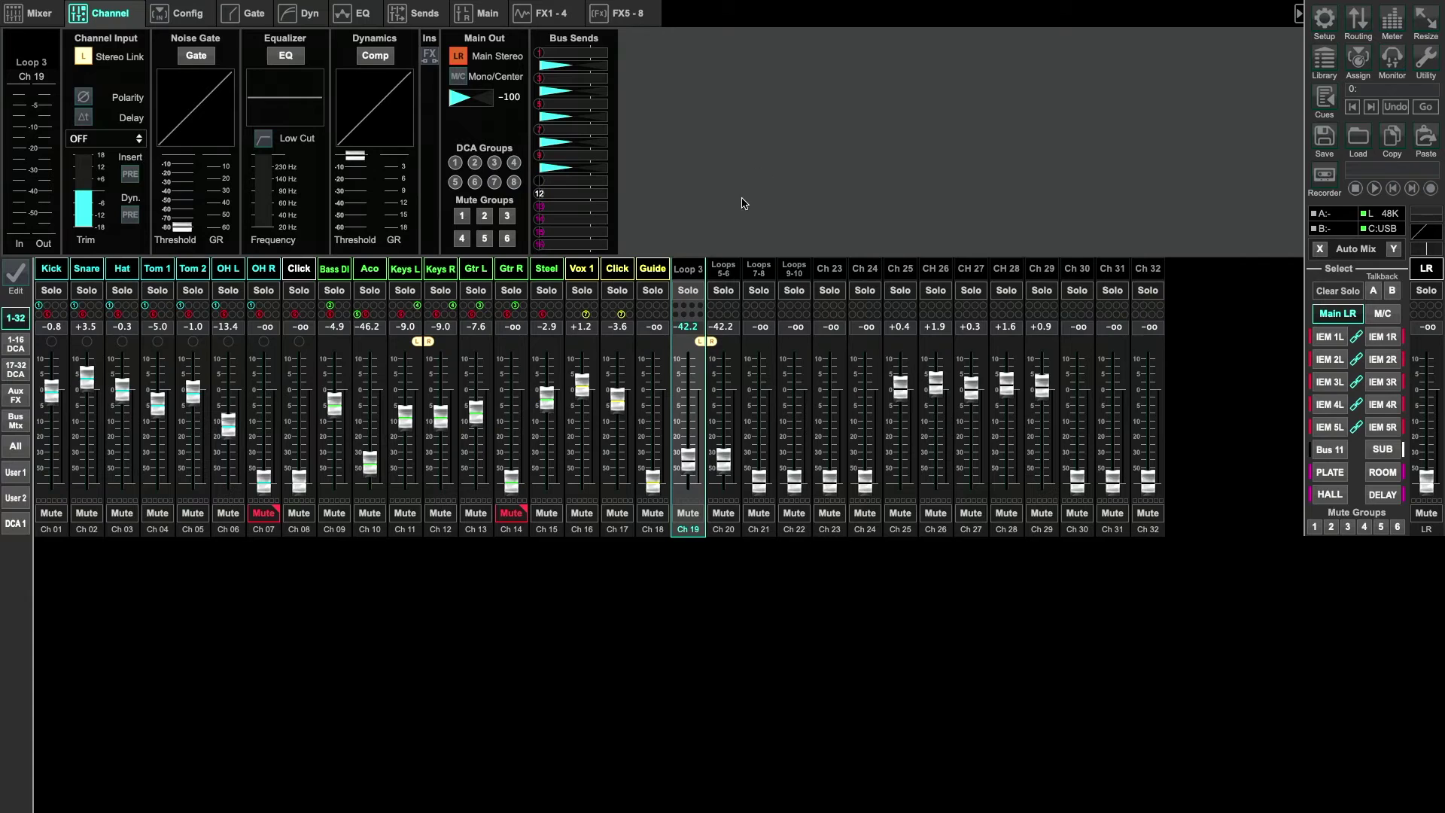
double_click(690, 277)
type("Lo")
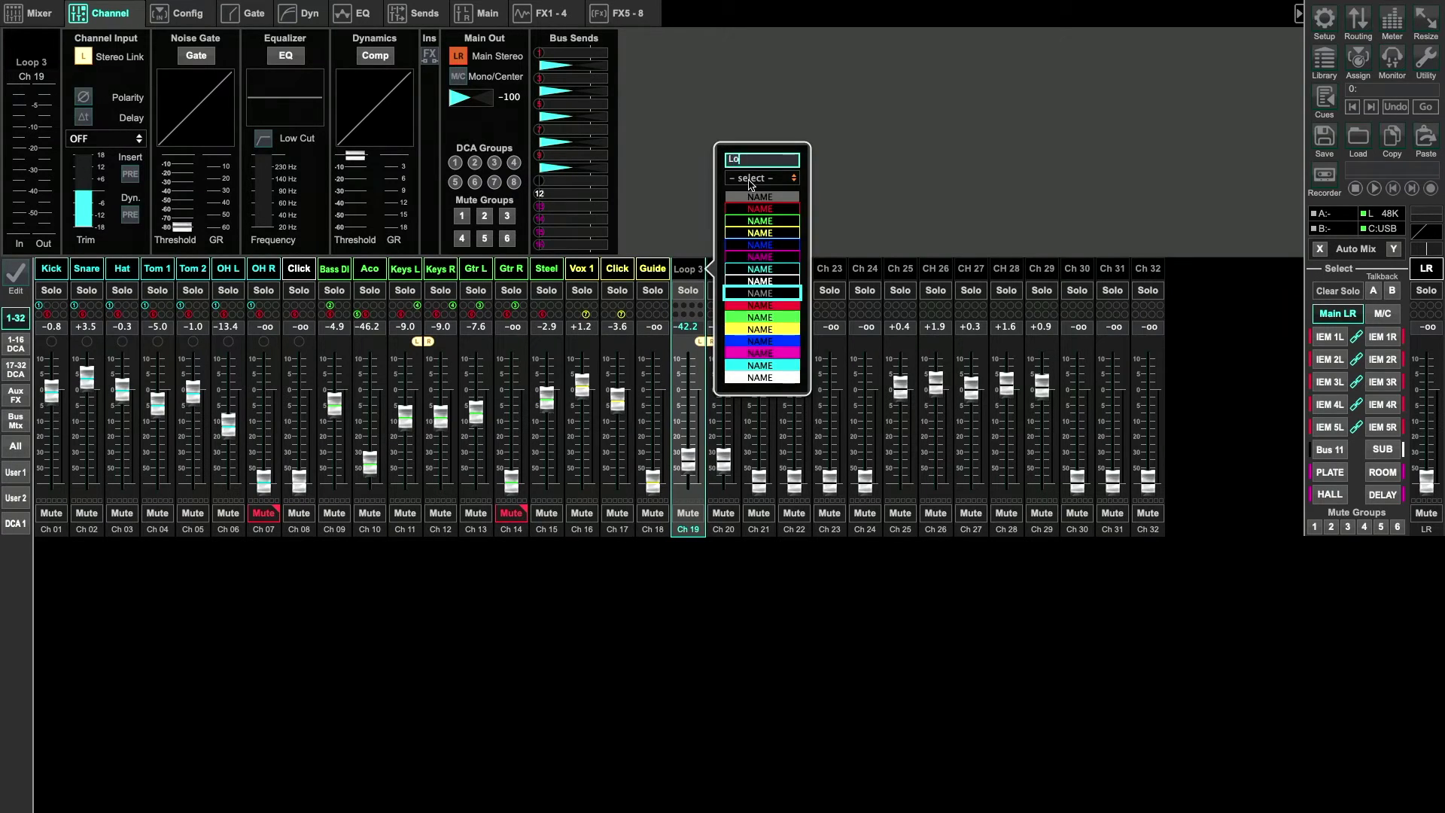
type("ops 3")
key("Return")
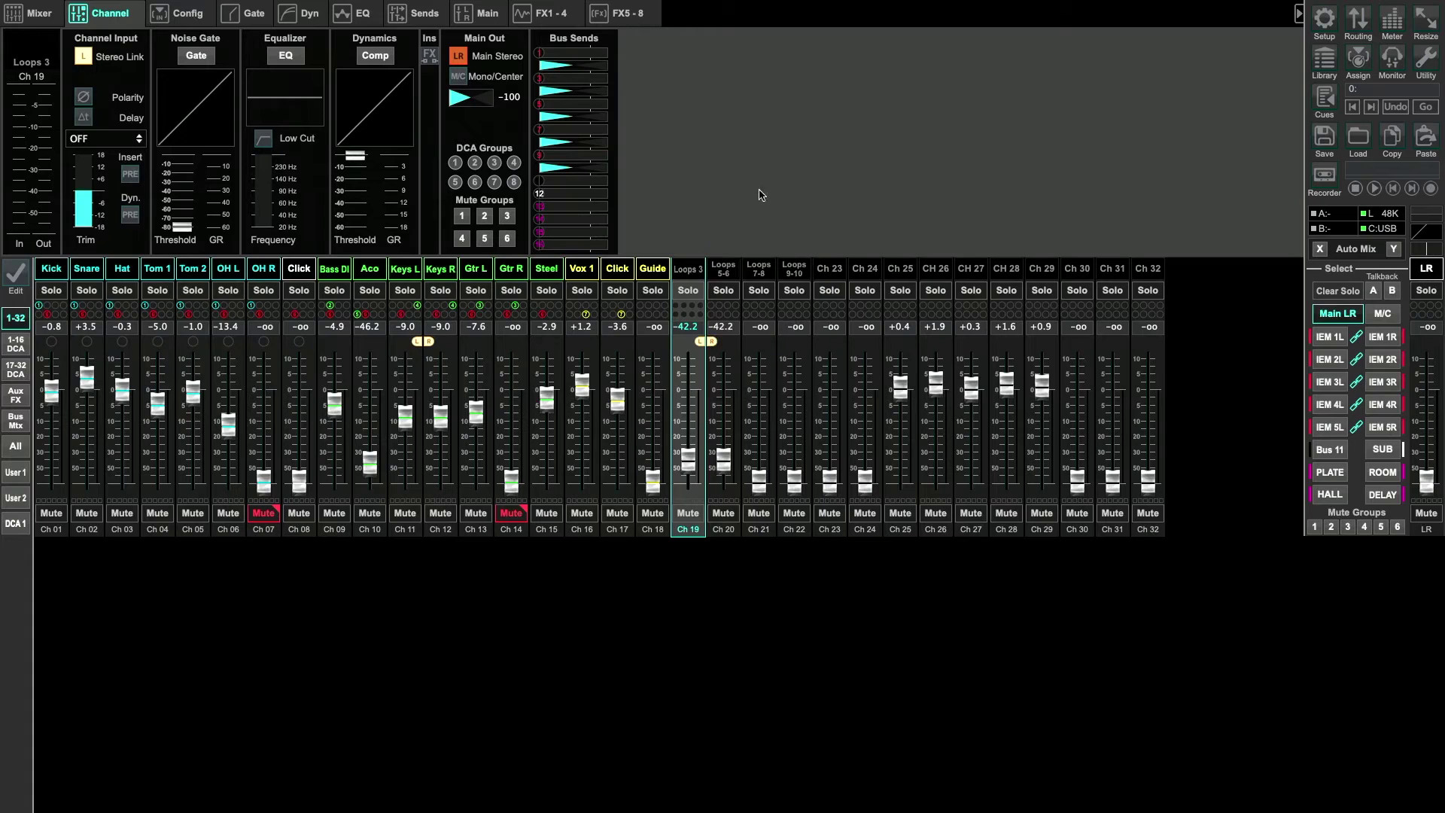
Rename channel 20 to 'Loops 4'
left_click(724, 271)
double_click(727, 275)
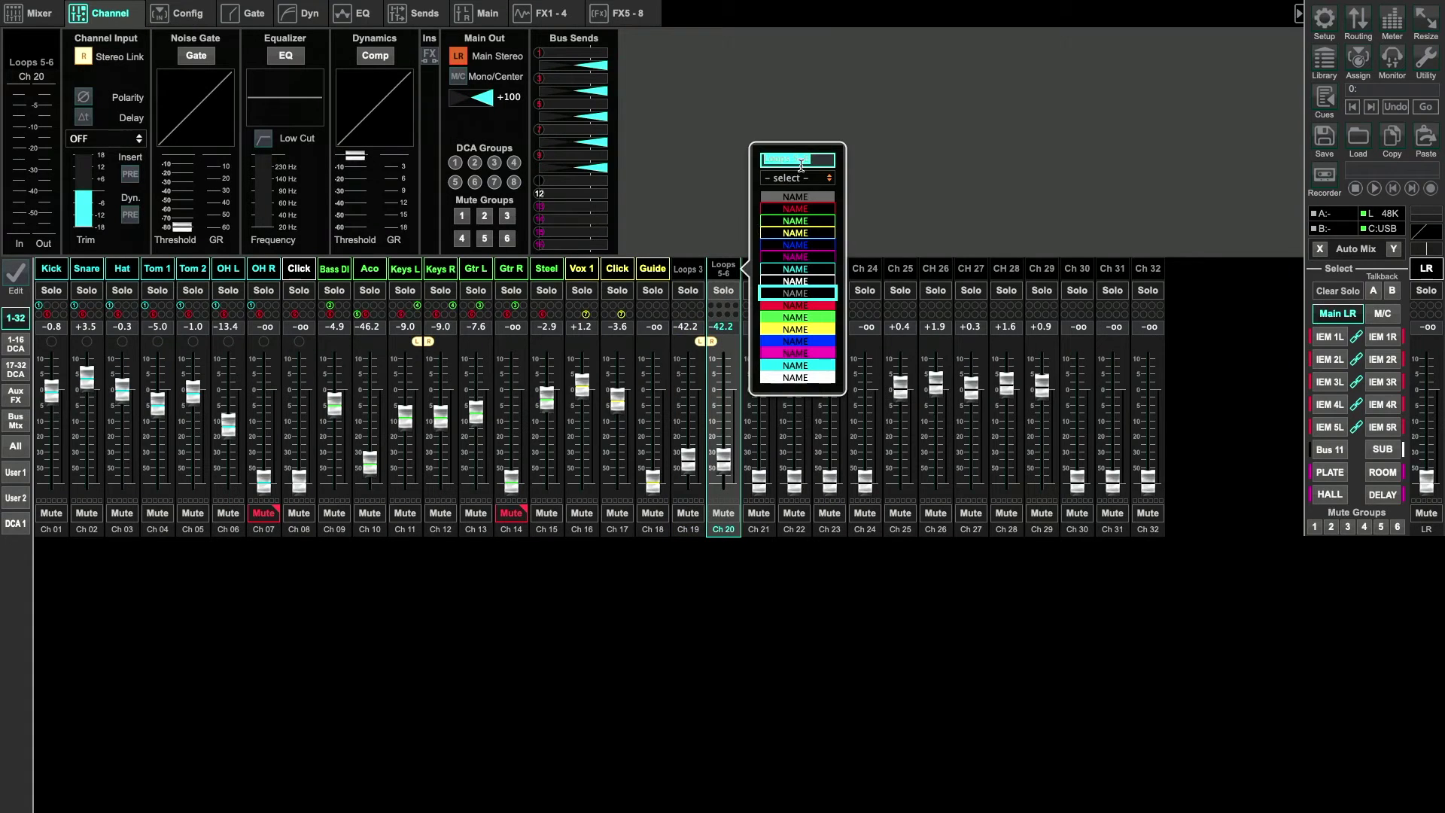
type("Loops 4")
key("Return")
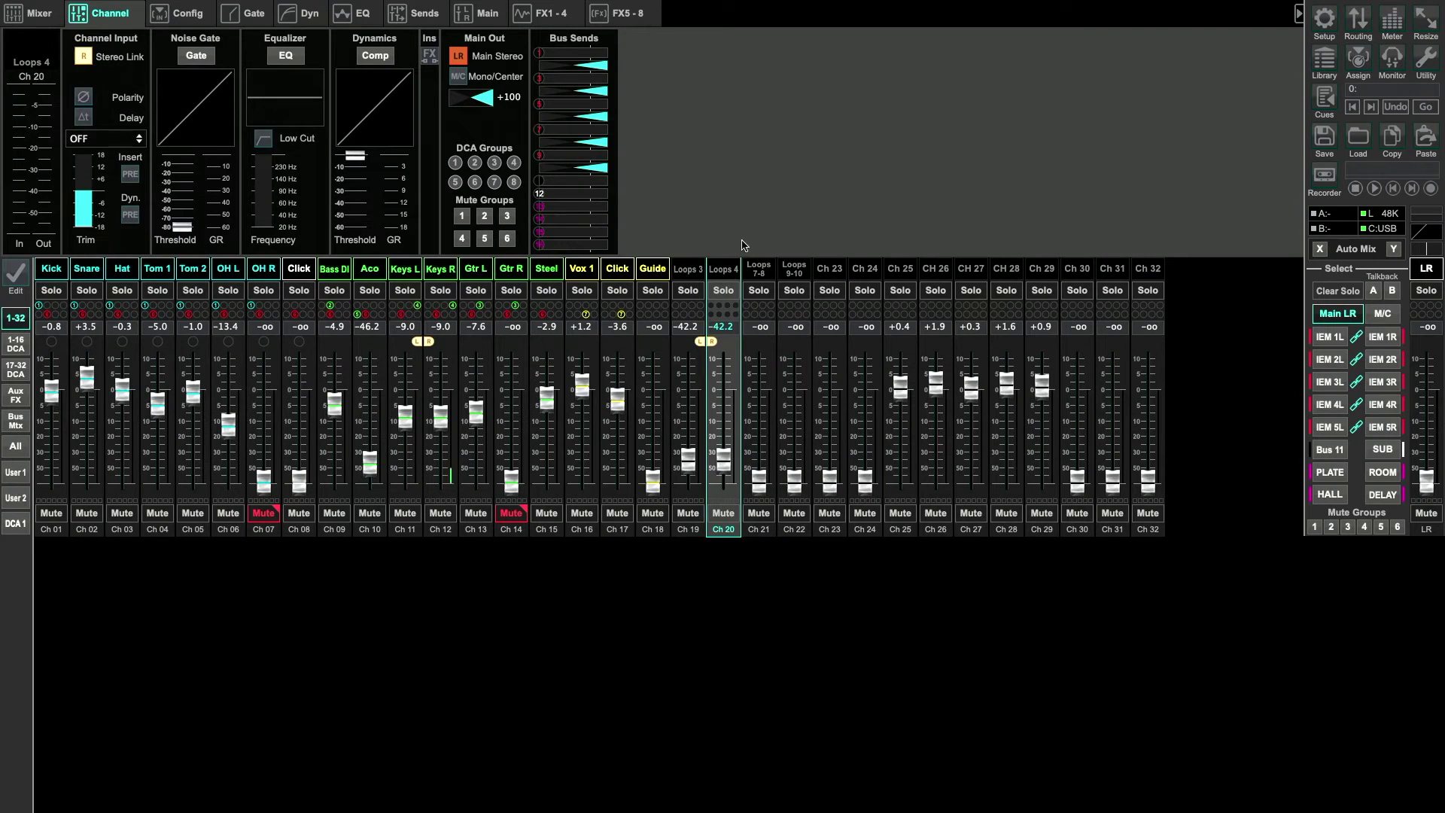
left_click(747, 272)
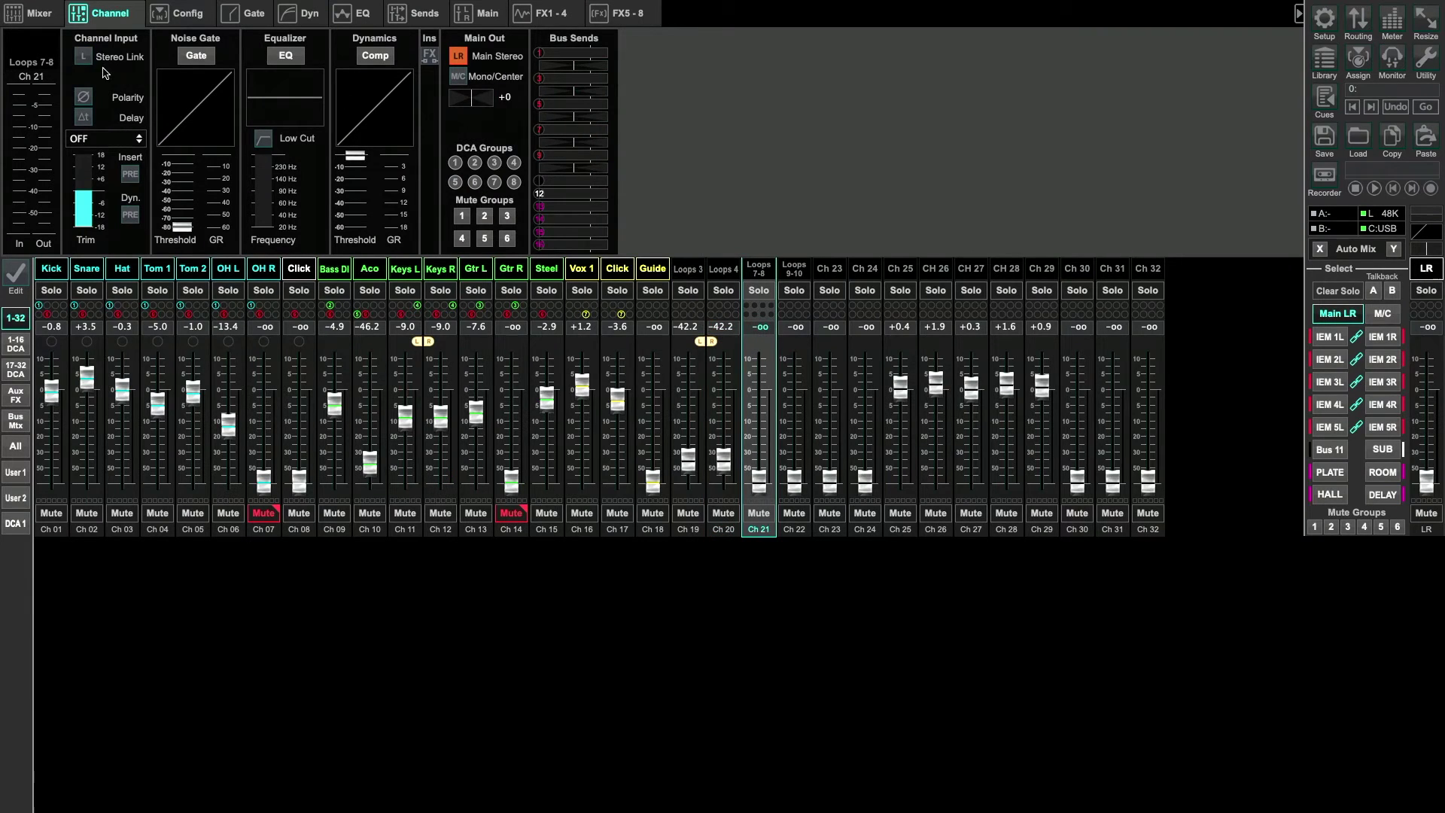
Stereo-link channels 21–22, name them Loops 7 and Loops 8, and raise their faders to -11.4
left_click(84, 56)
left_click(698, 442)
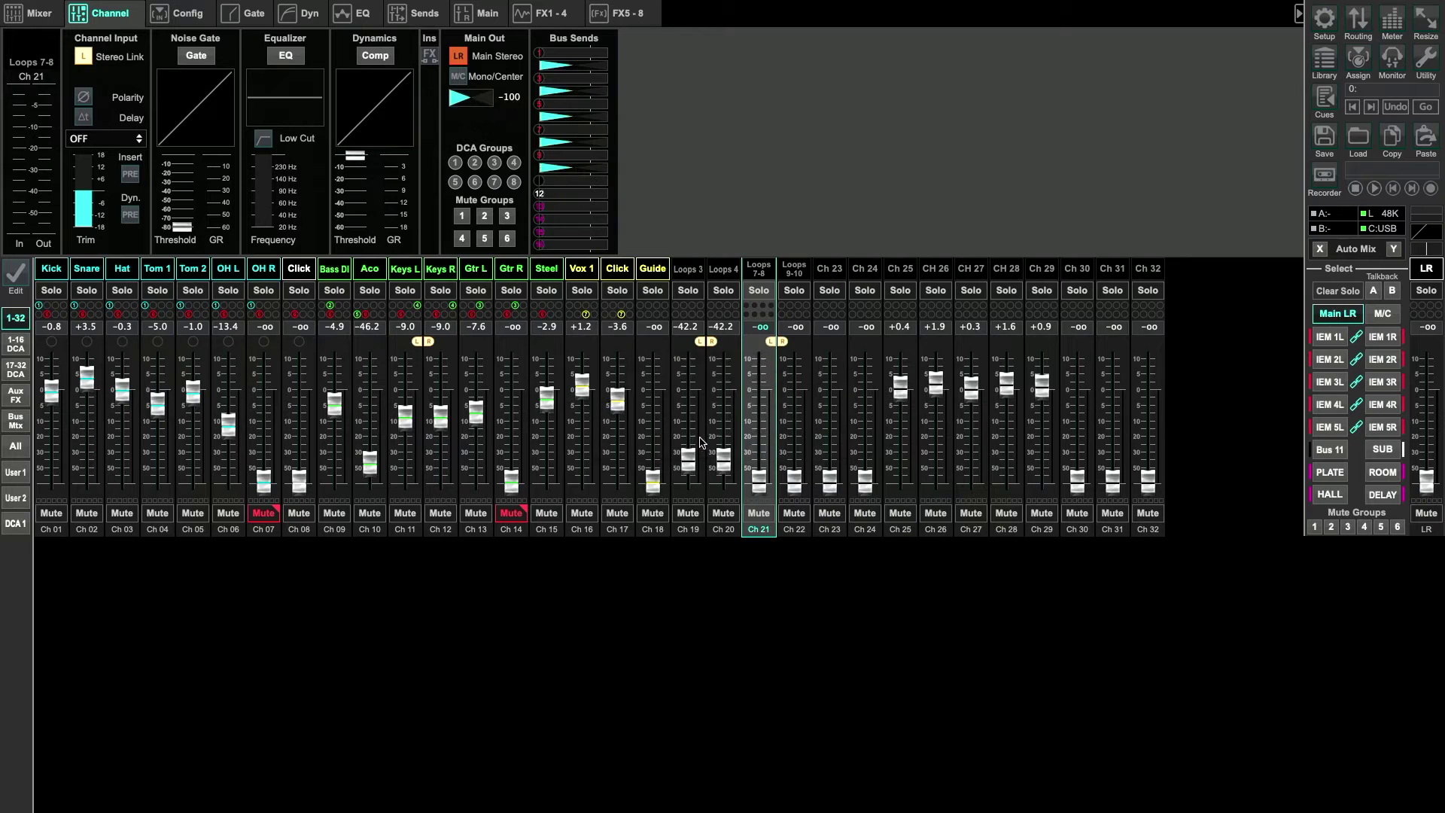
double_click(757, 269)
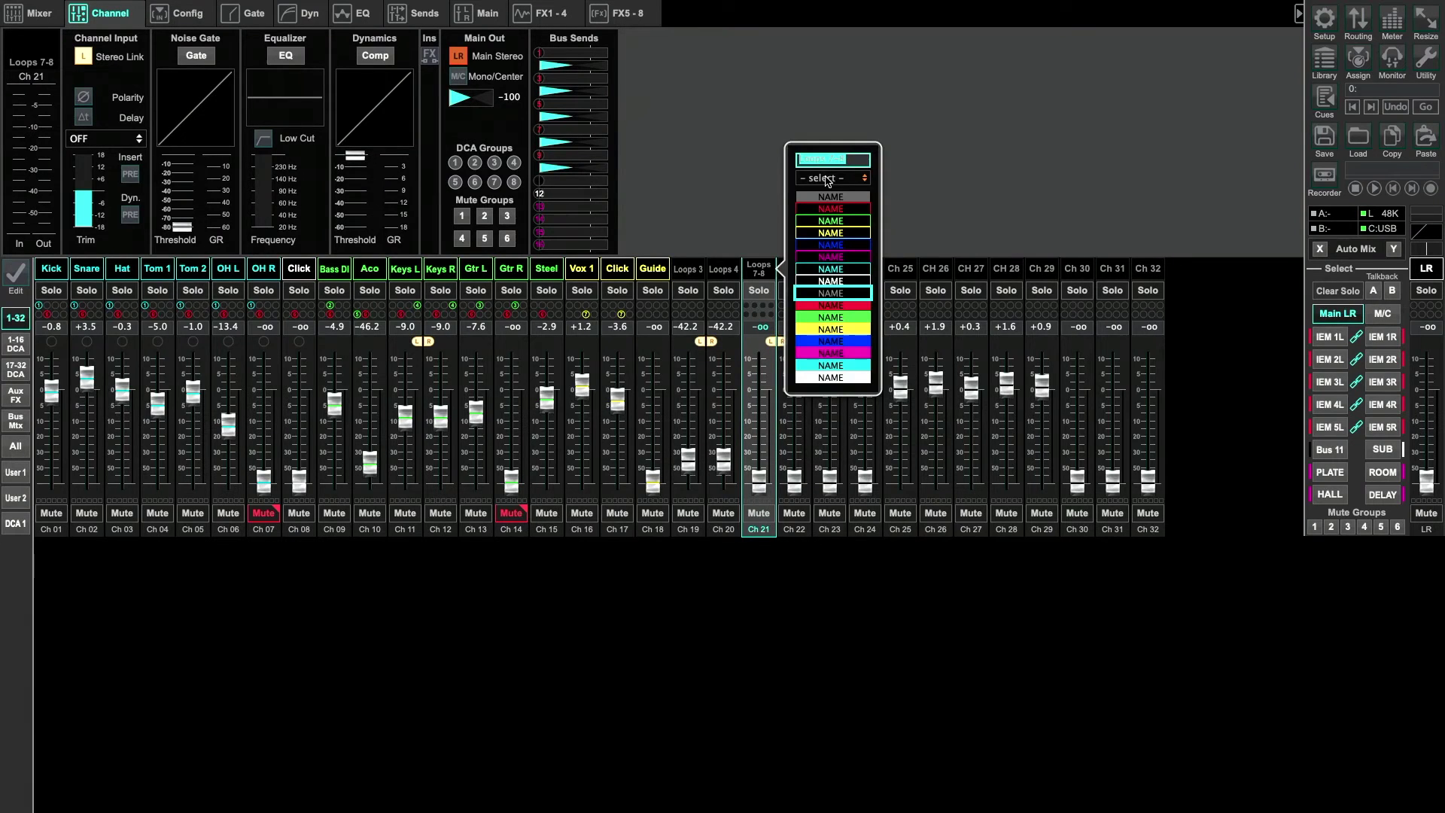
type("Loops 7")
key("Return")
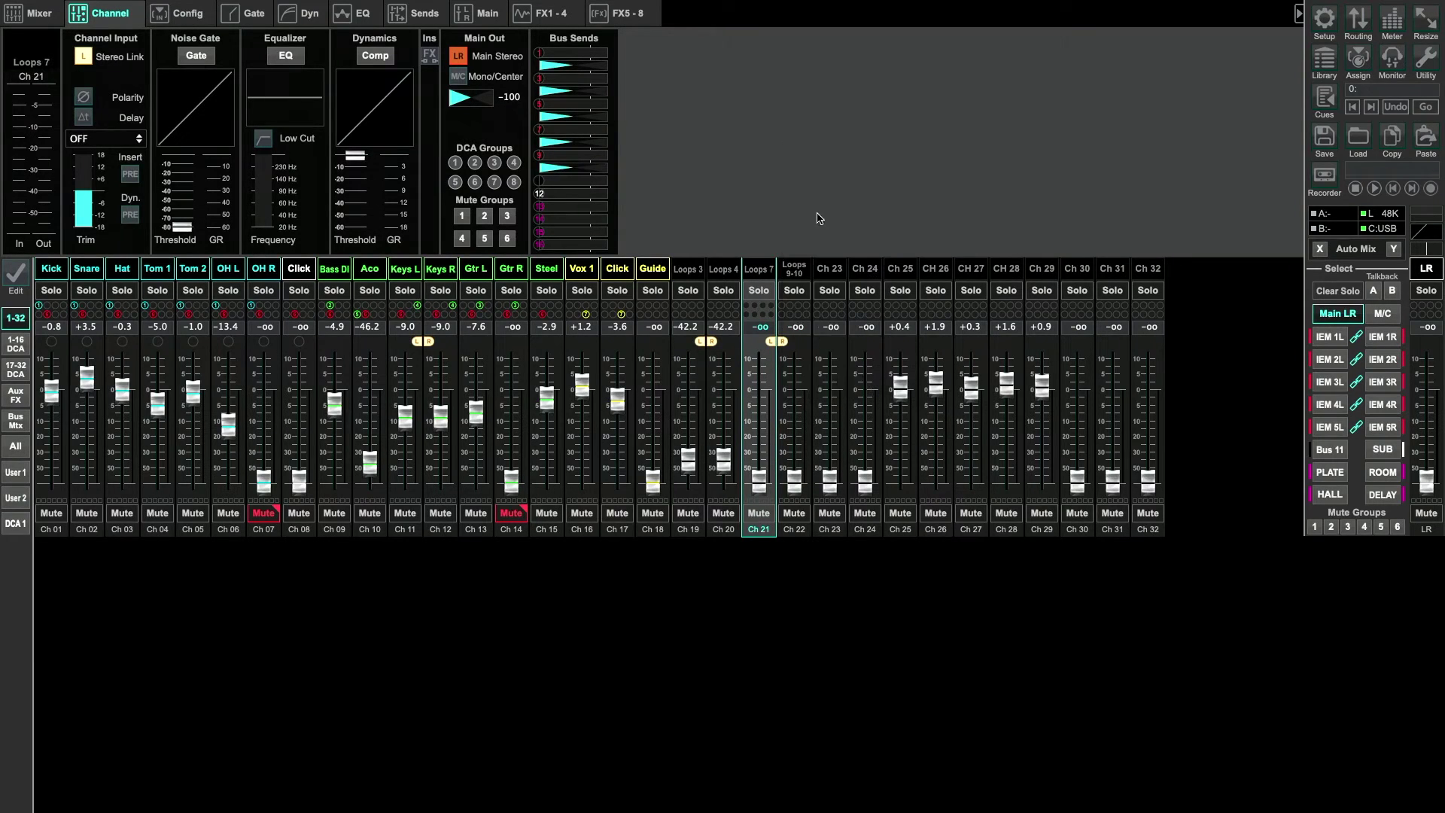
double_click(794, 269)
type("Loops 8")
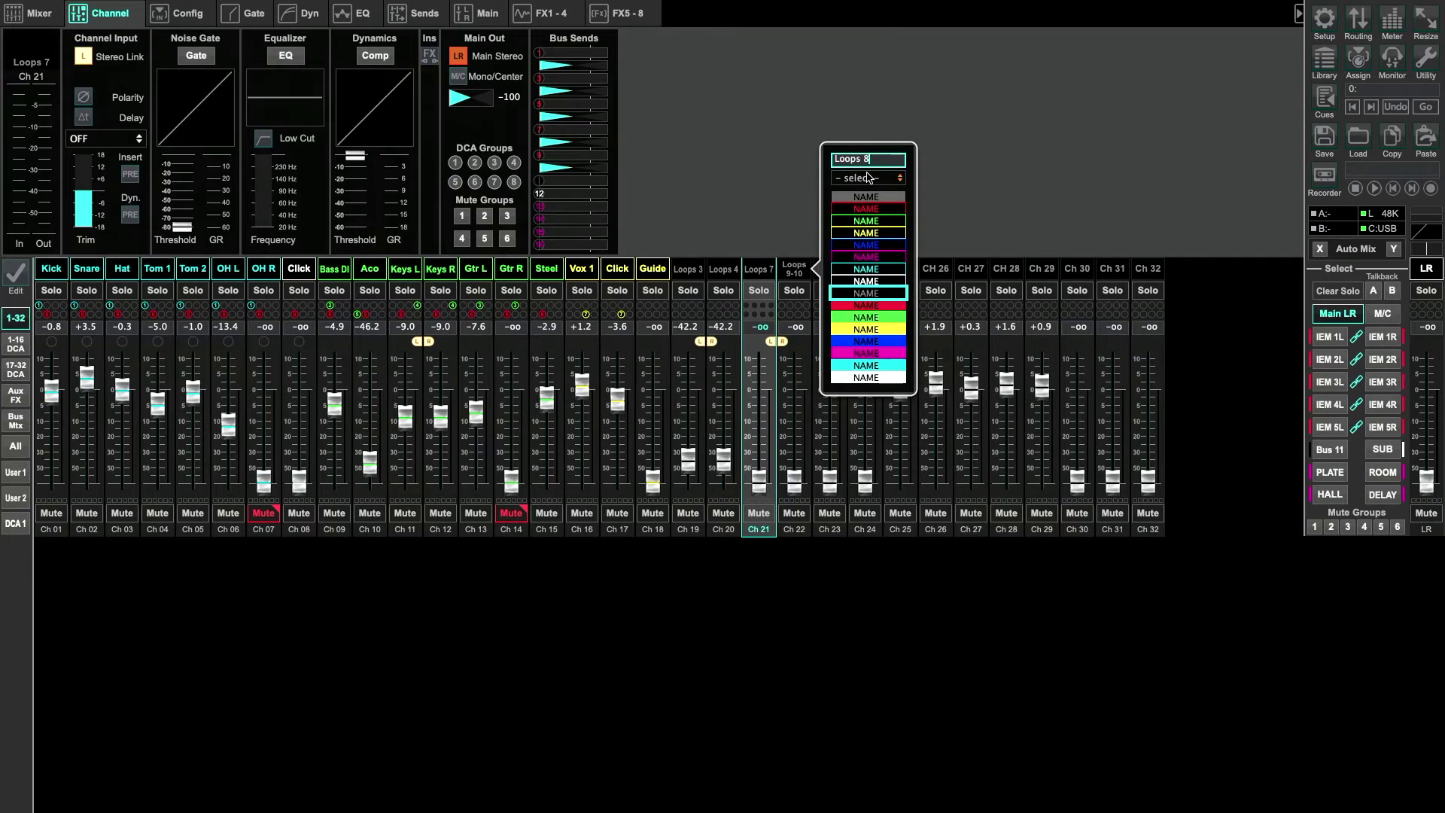
key("Return")
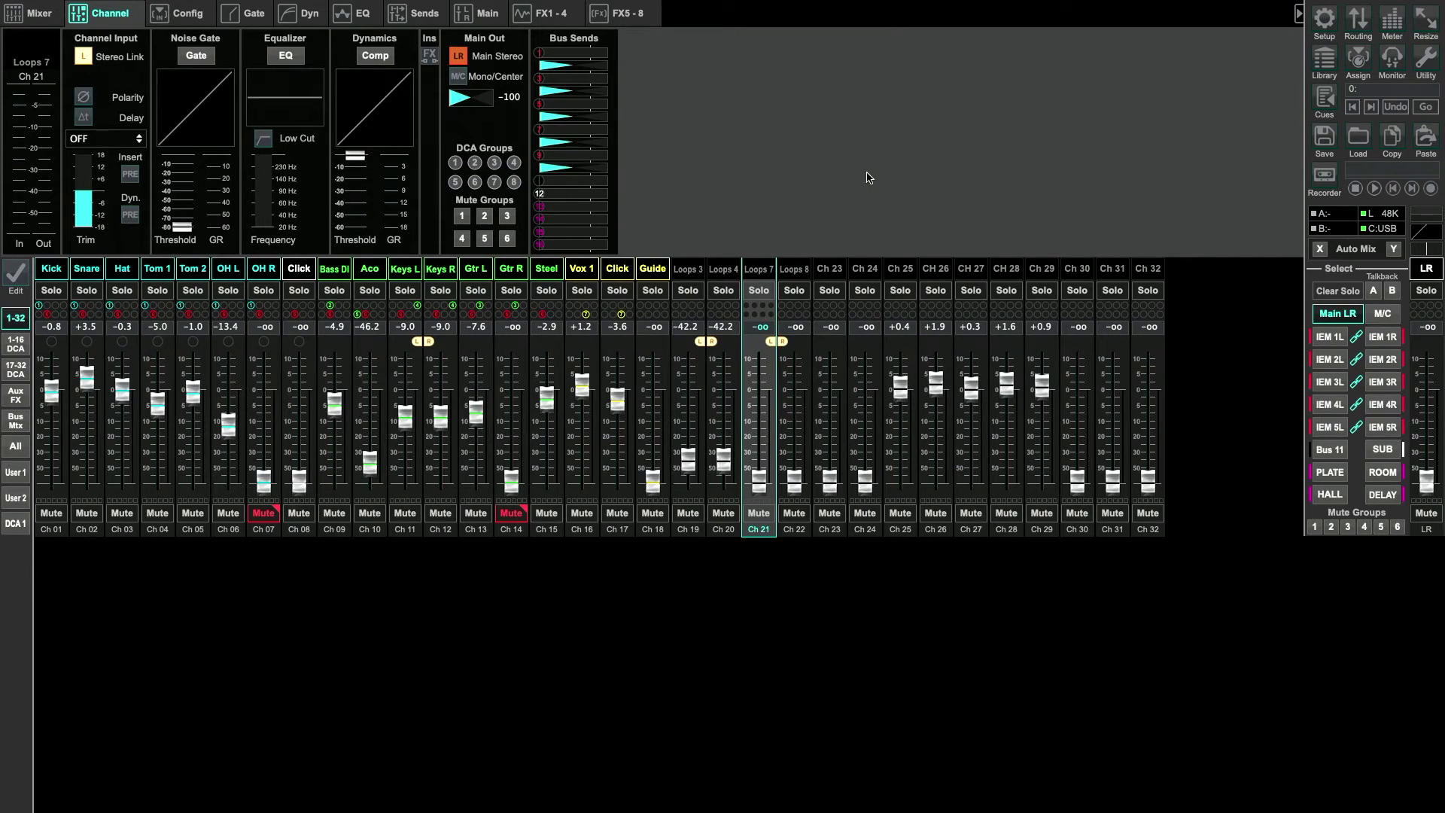
left_click_drag(751, 480, 758, 420)
Name channel 23 Loops 9, stereo-link it with 24 named Loop 10, and raise their faders
left_click(841, 271)
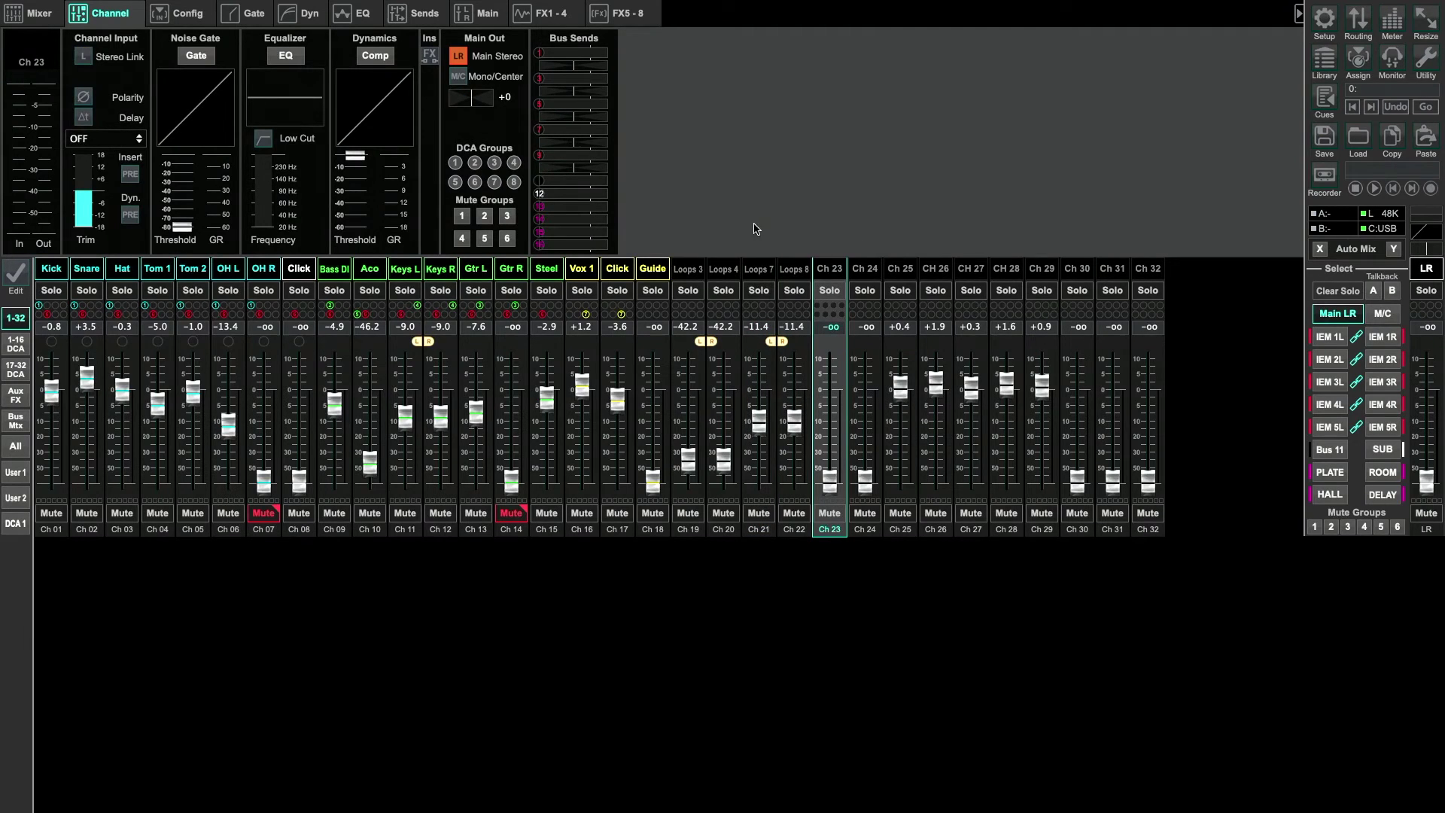
left_click(826, 269)
type("Loops 9")
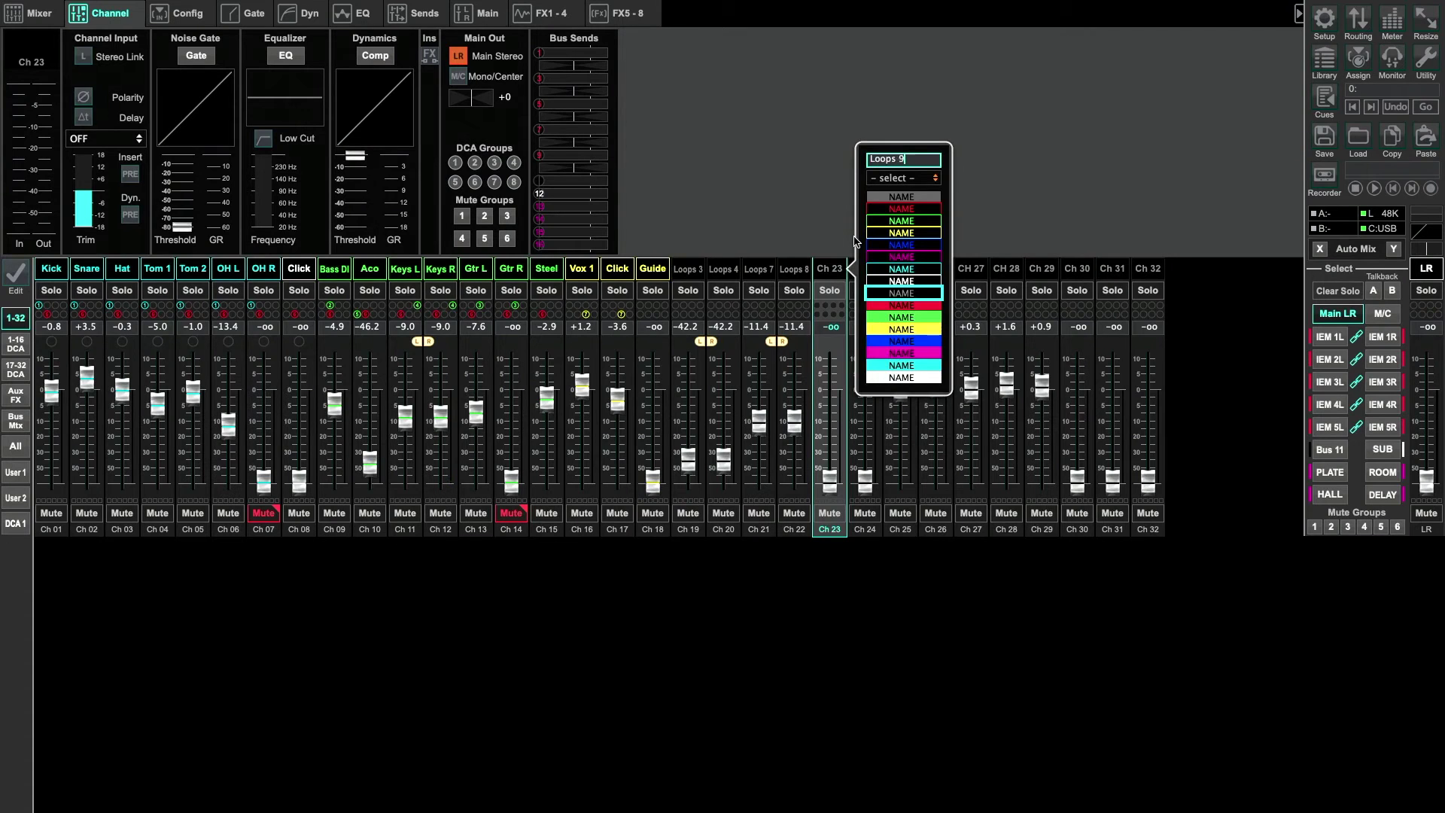
key("Return")
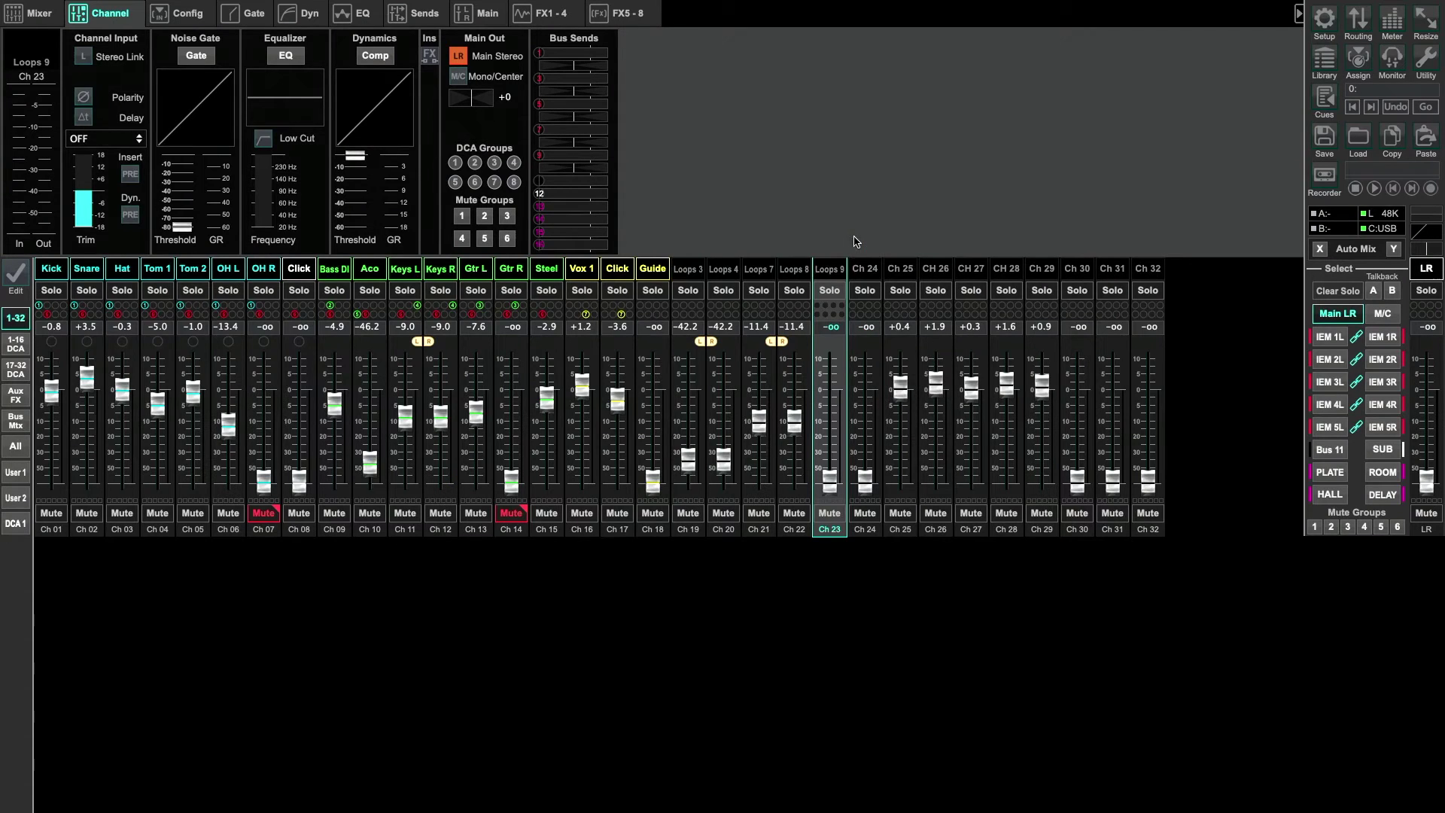
left_click(85, 60)
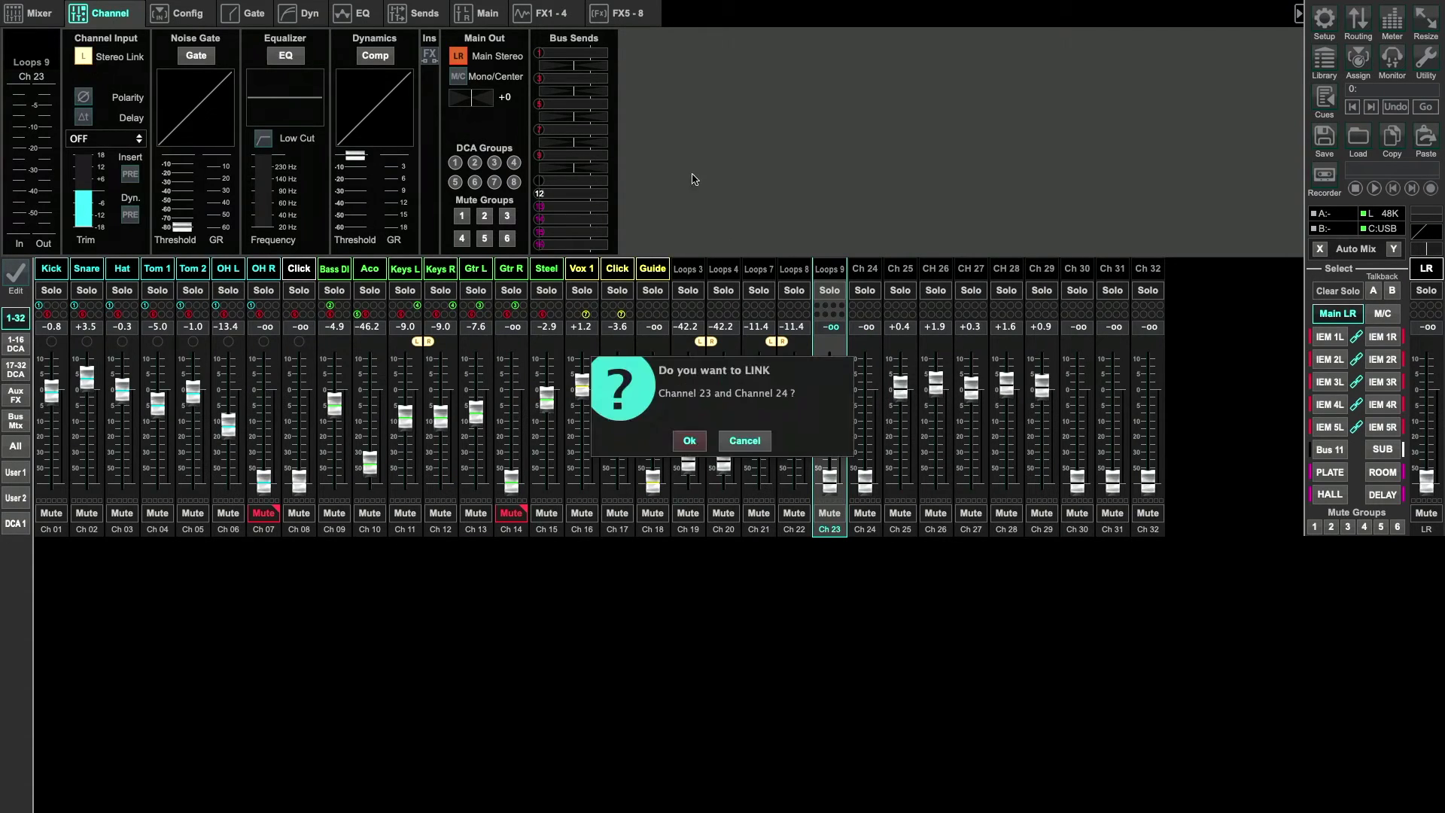
left_click(704, 439)
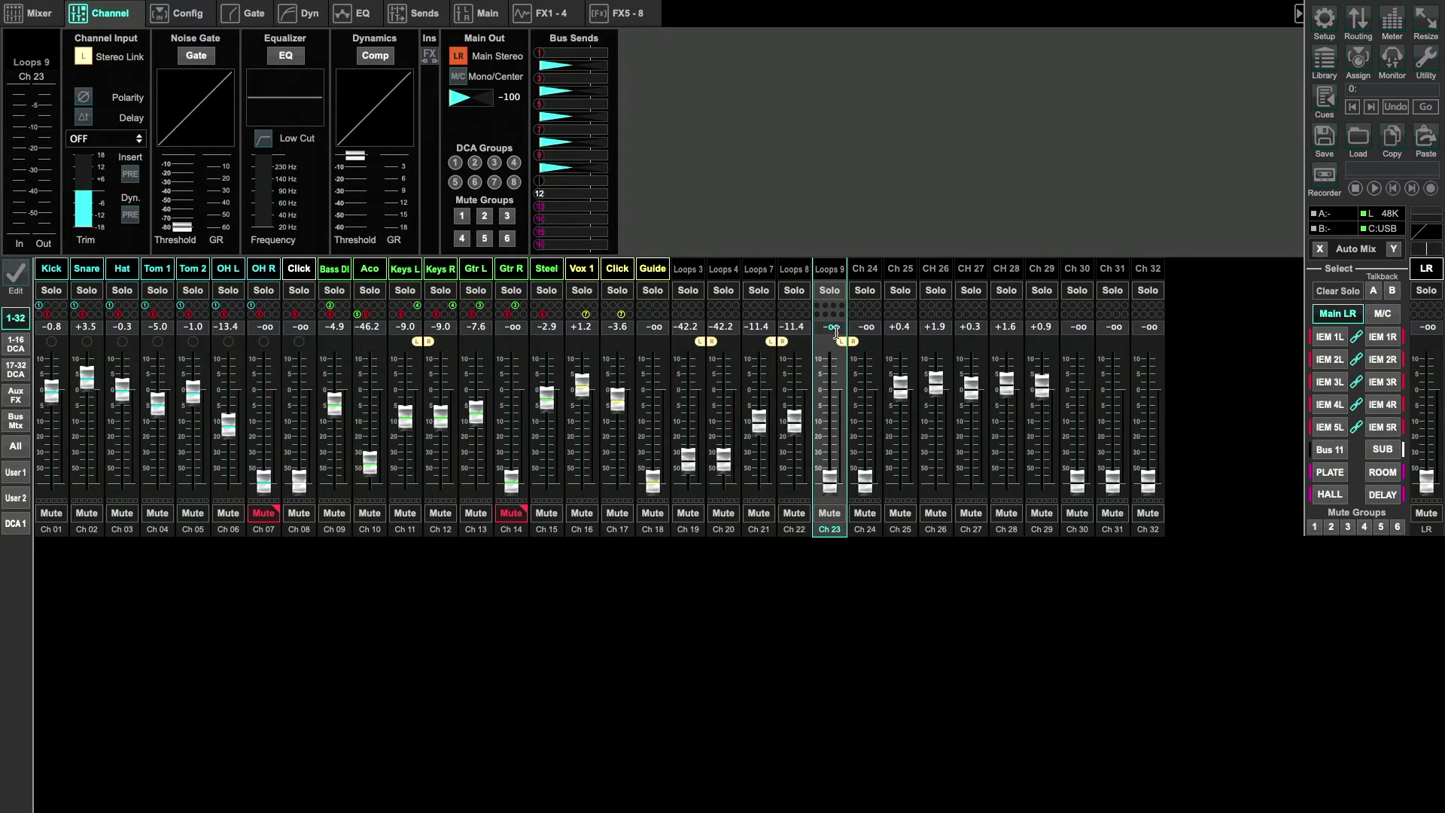
double_click(862, 271)
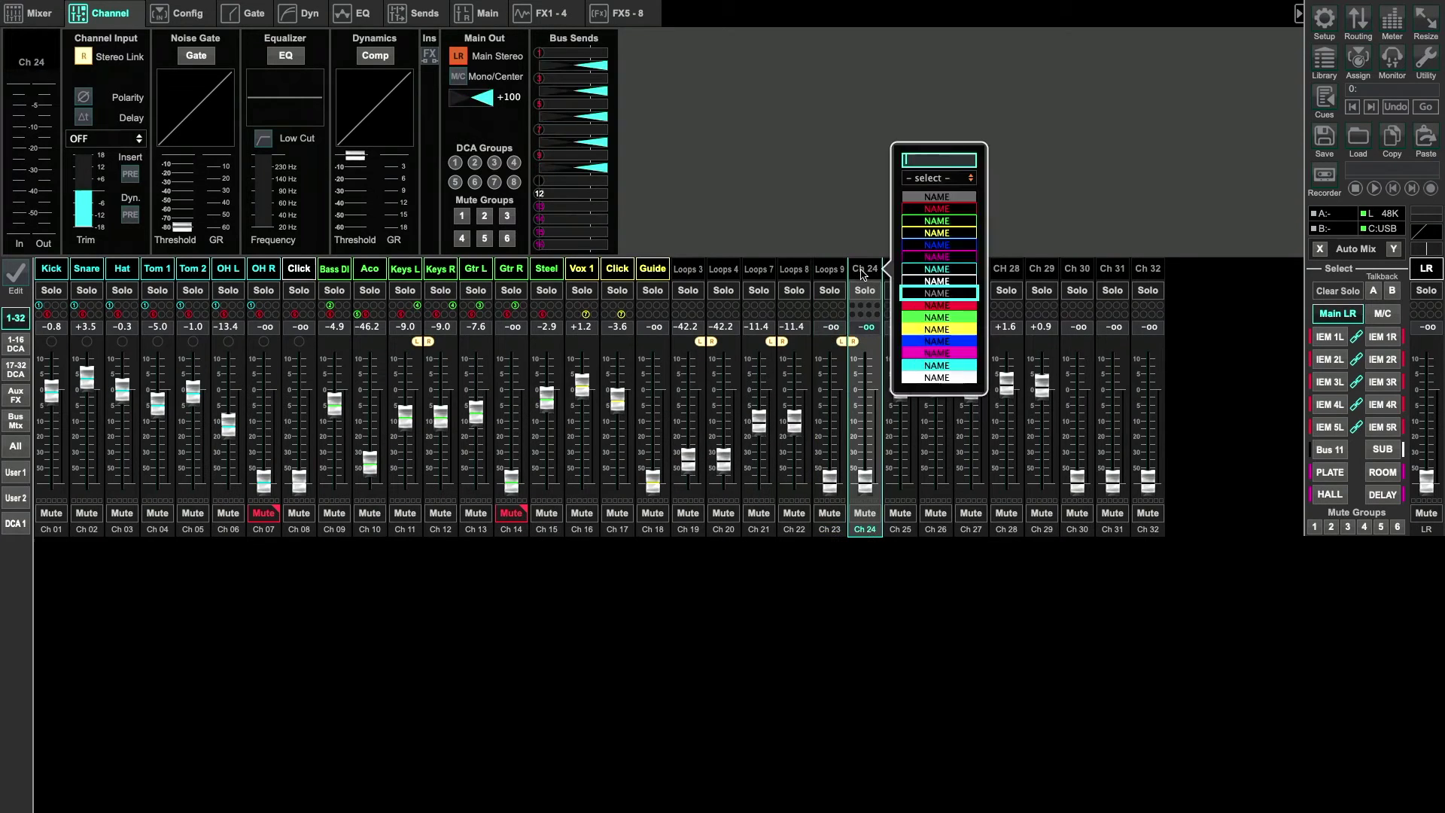
type("Loop 10")
key("Return")
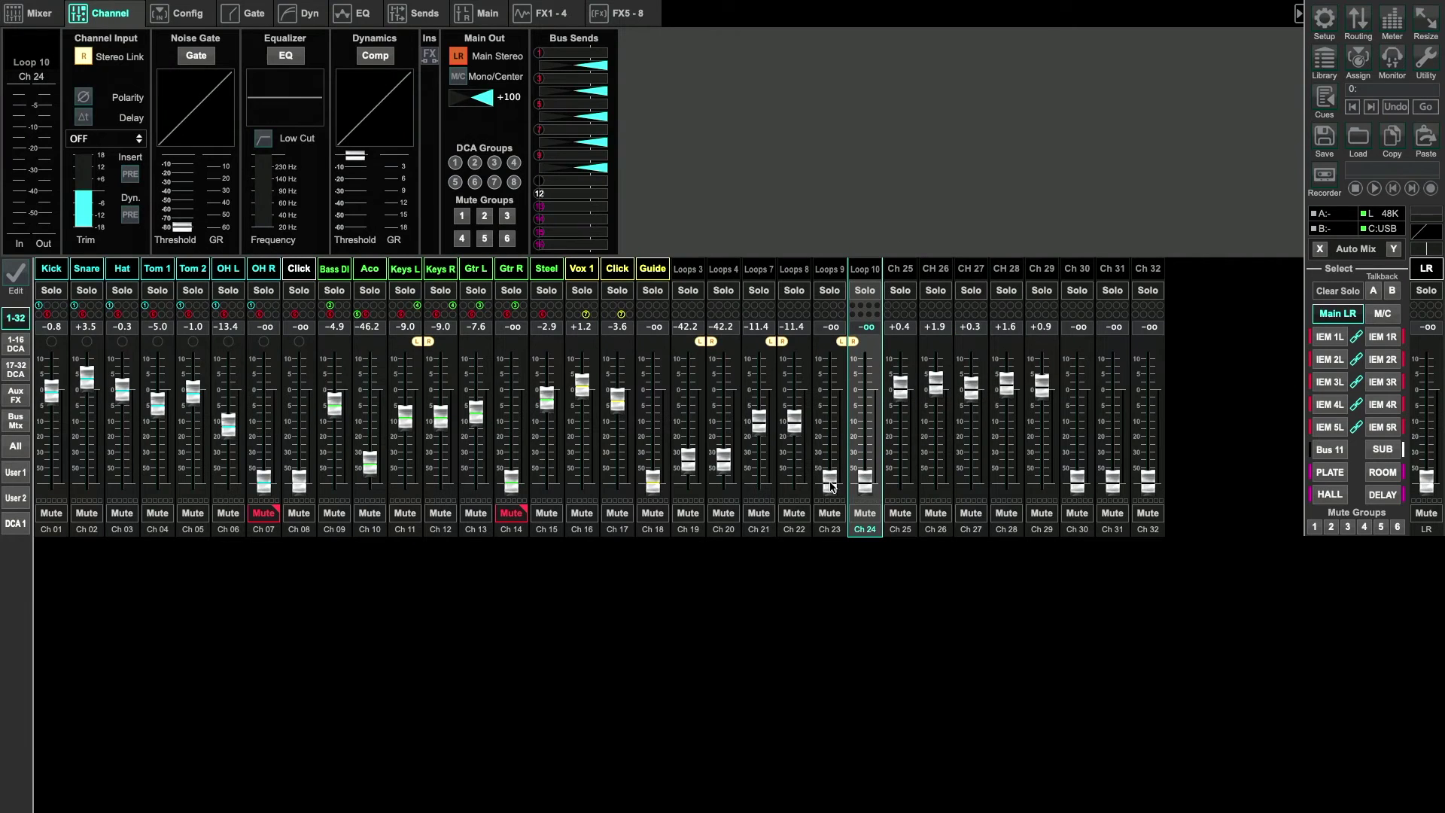
left_click_drag(829, 480, 829, 434)
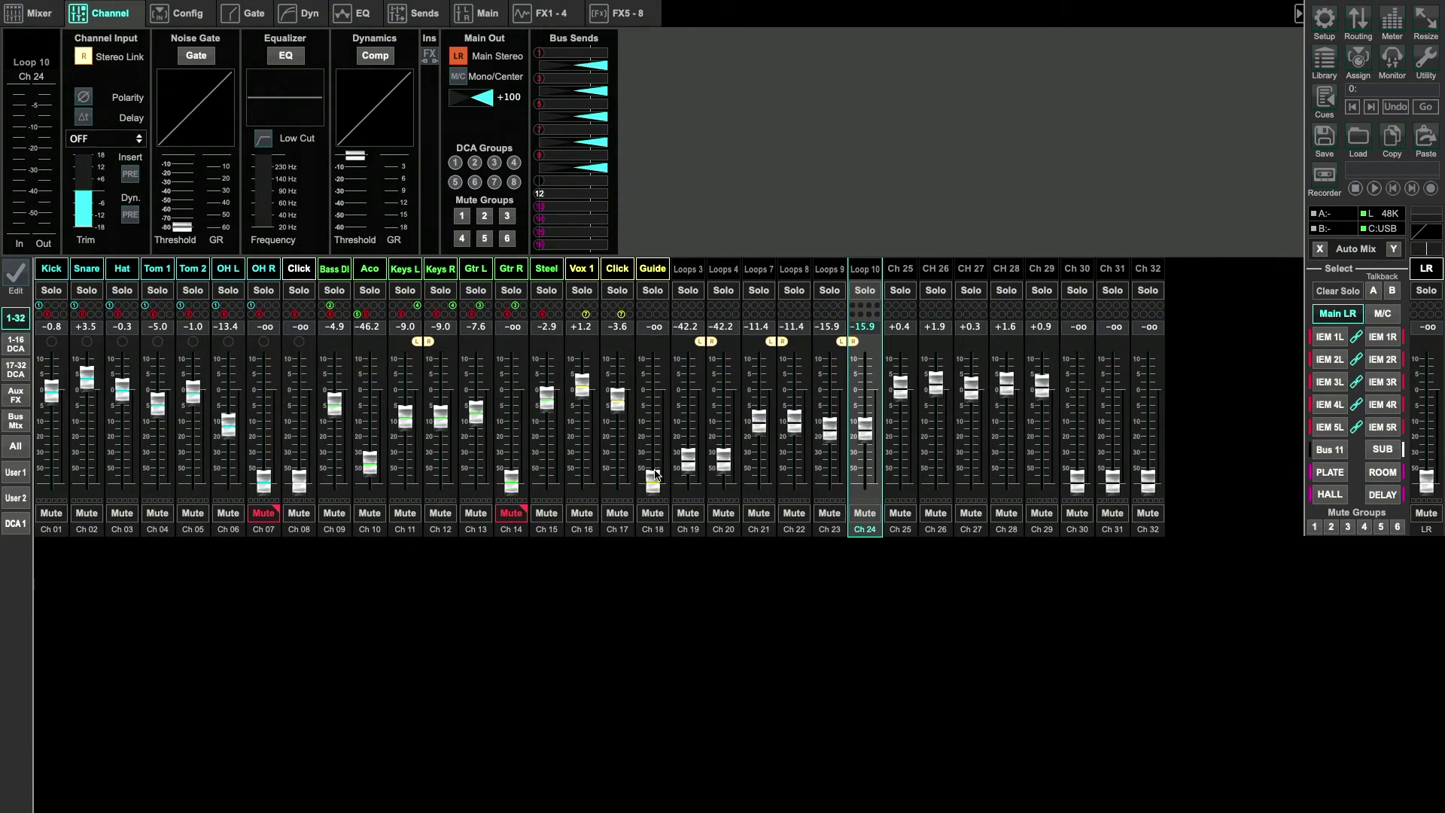
Bring up the Guide, Loops 3 and Loops 7 faders, then play bars 76–92 in Ableton to check levels
left_click_drag(653, 481, 652, 403)
left_click_drag(686, 456, 763, 390)
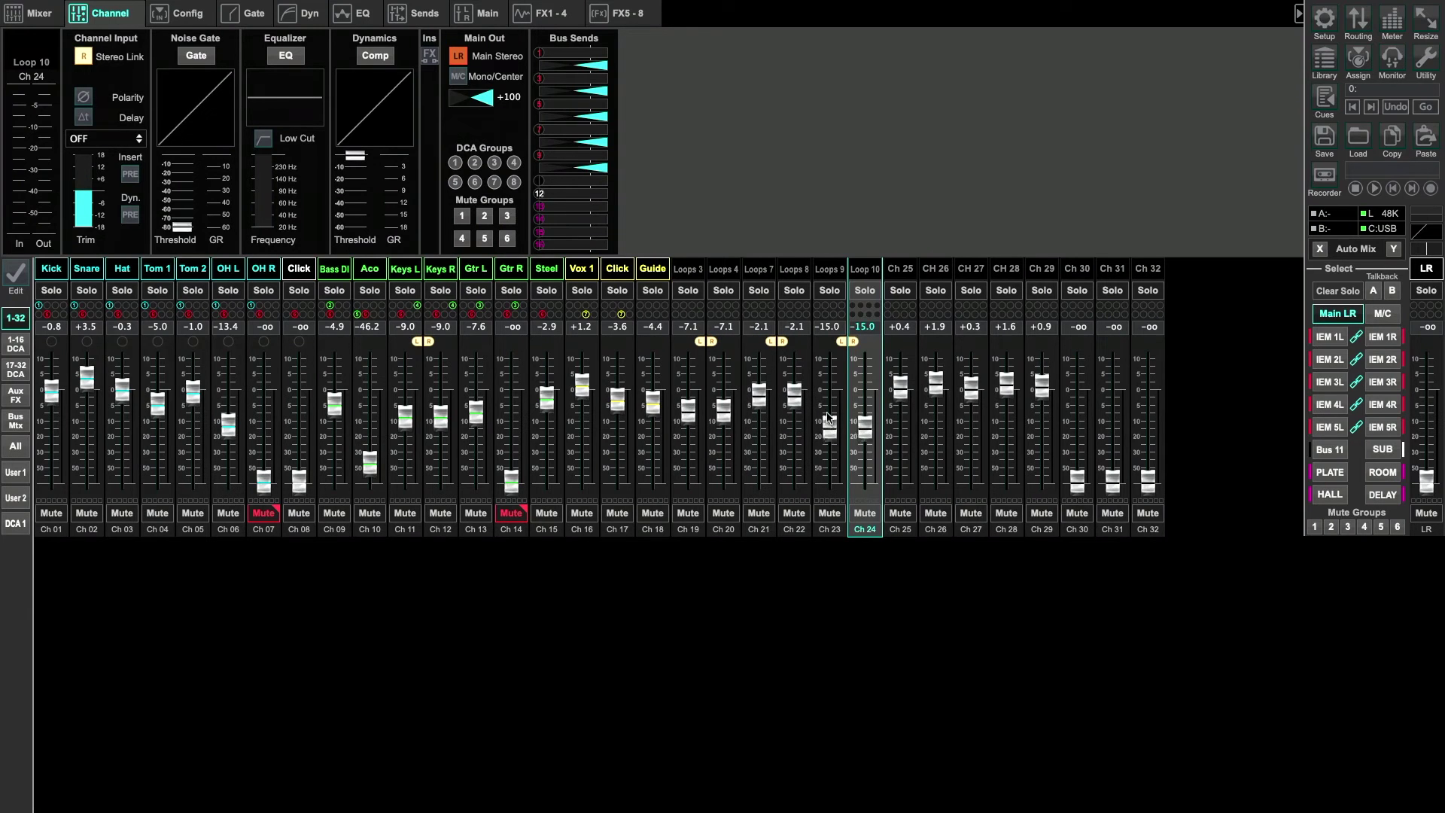
key("super+Tab")
key("Tab")
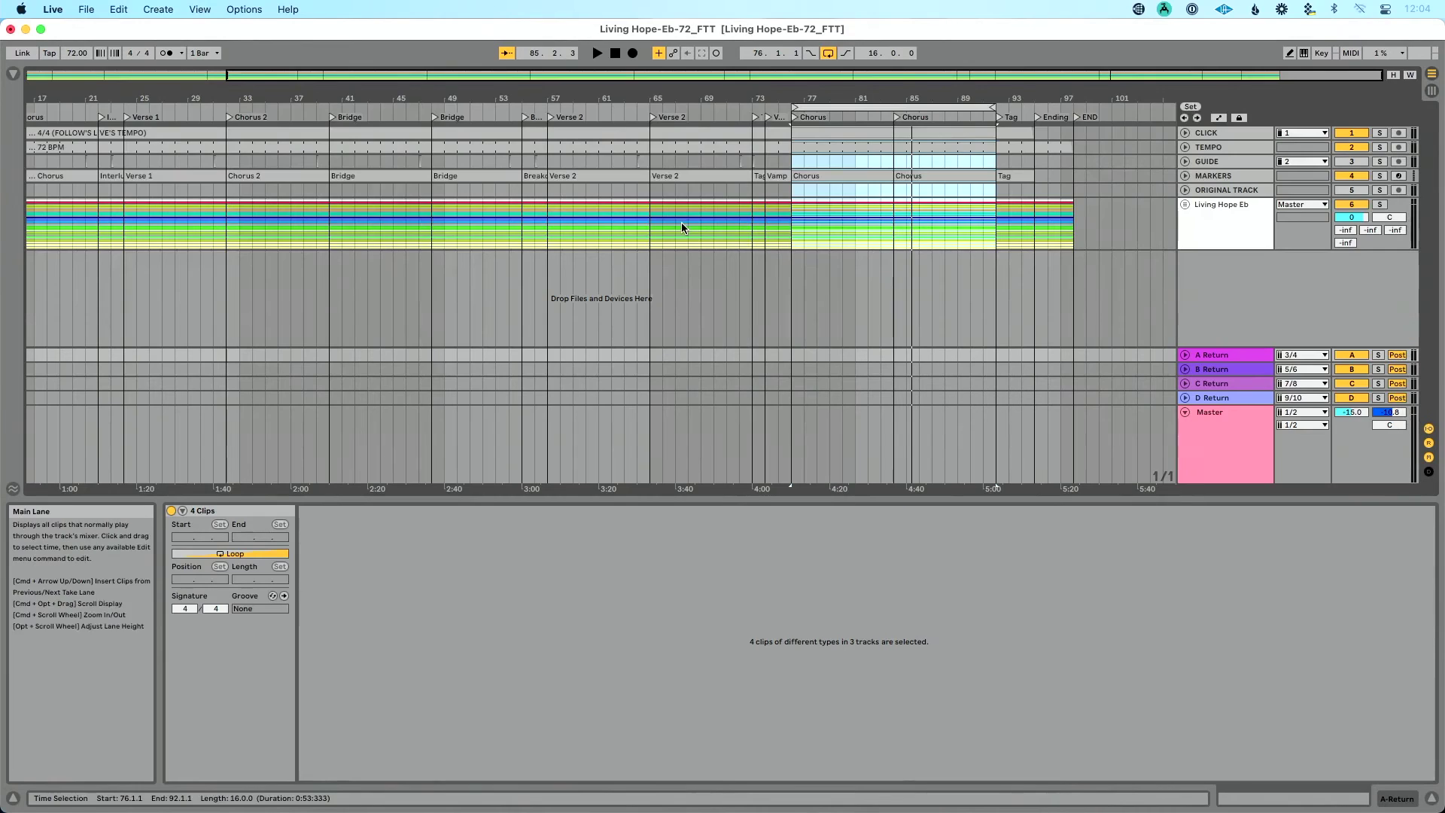
left_click(896, 108)
key("space")
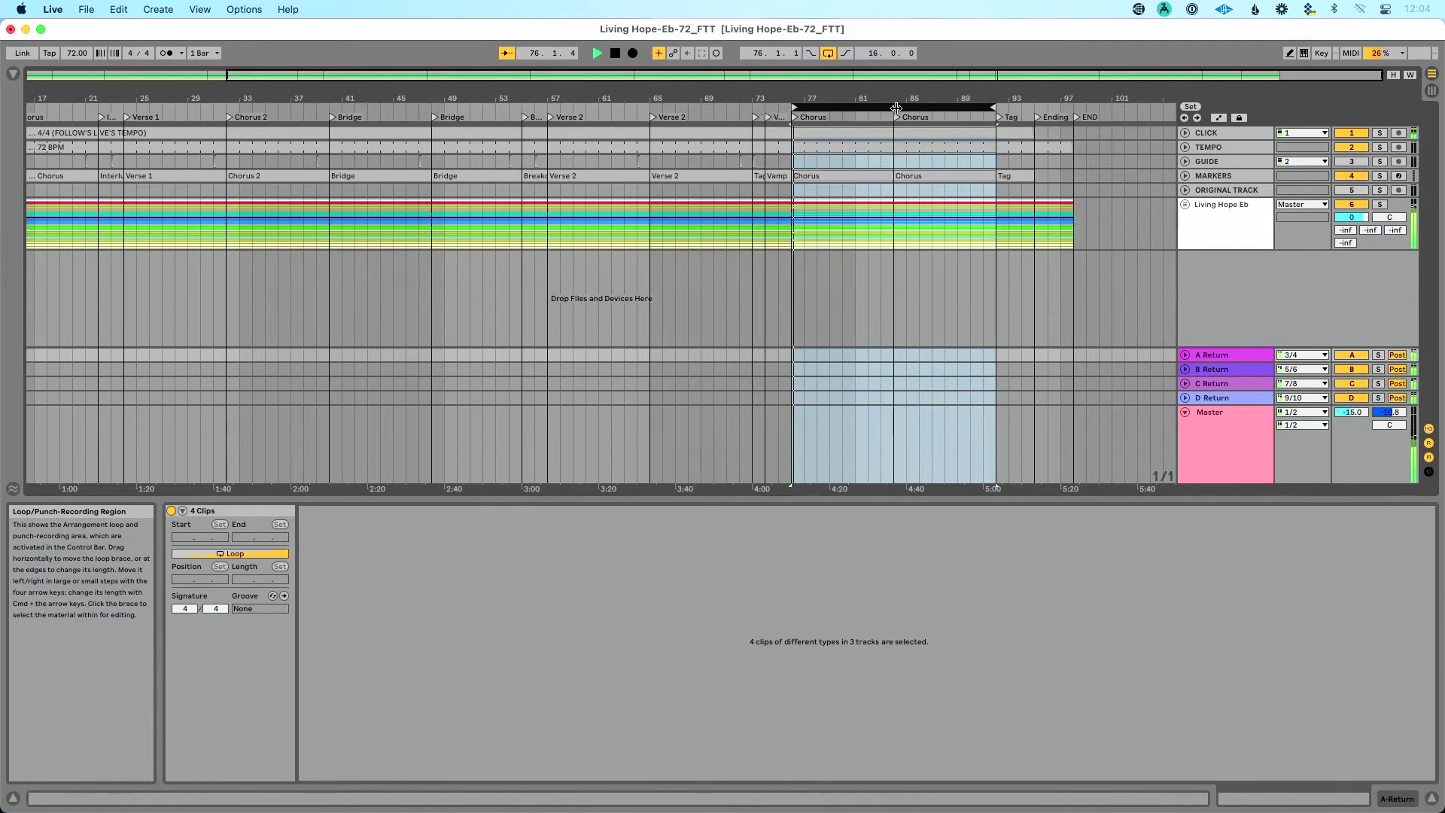
key("super+Tab")
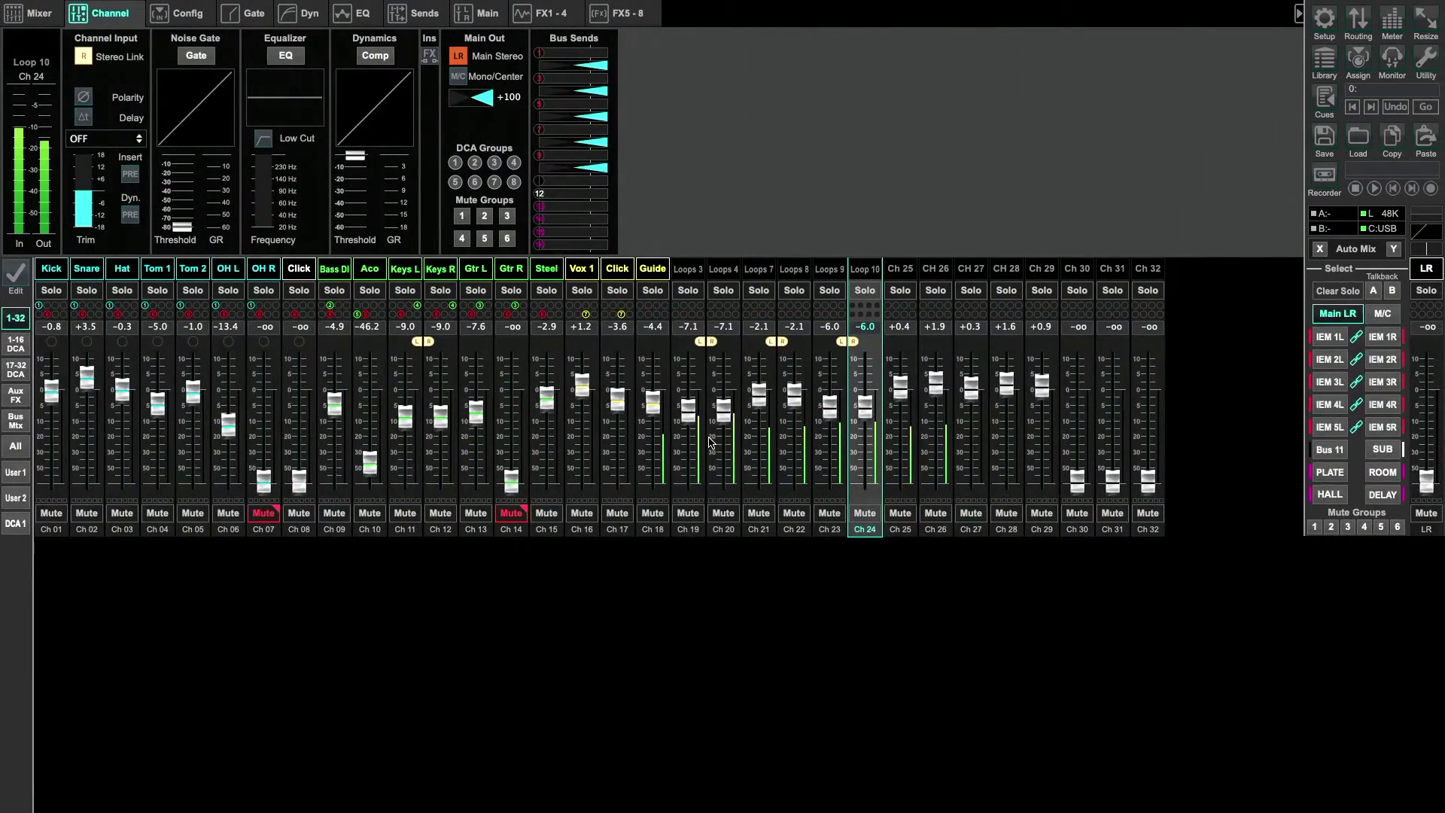